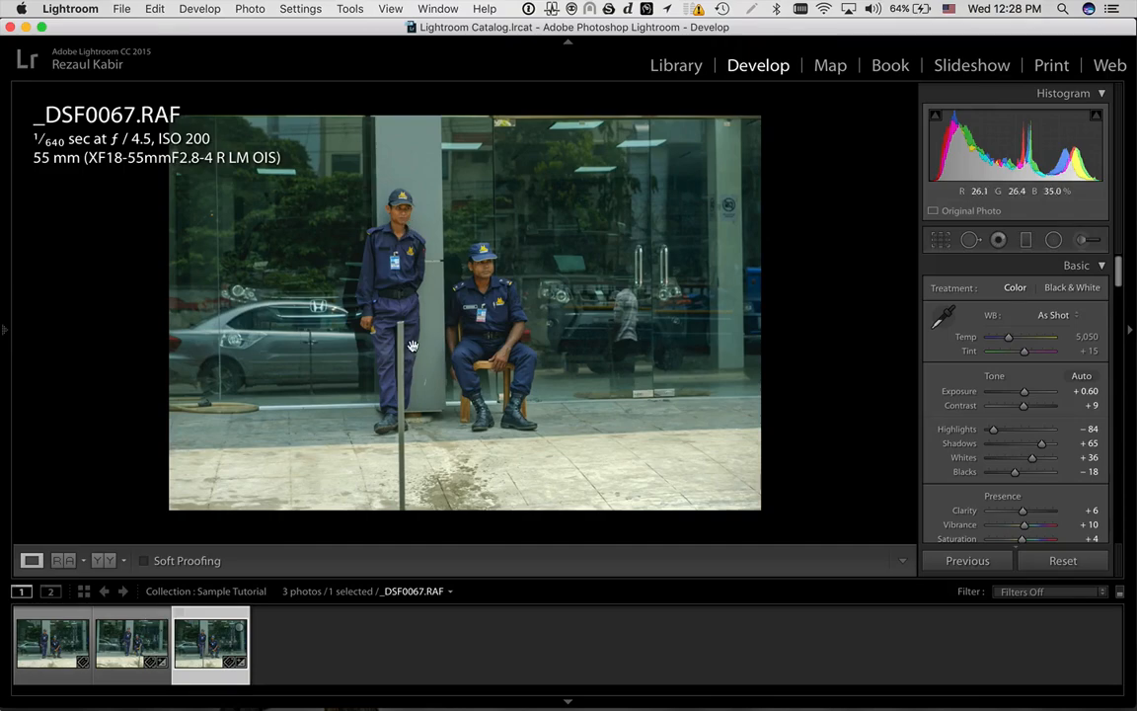
Examine the metal pole in front of the standing guard in _DSF0067.RAF up close and compare the same area in _DSF0066-Edit.psd
{"action": "left_click", "coordinate": [414, 345]}
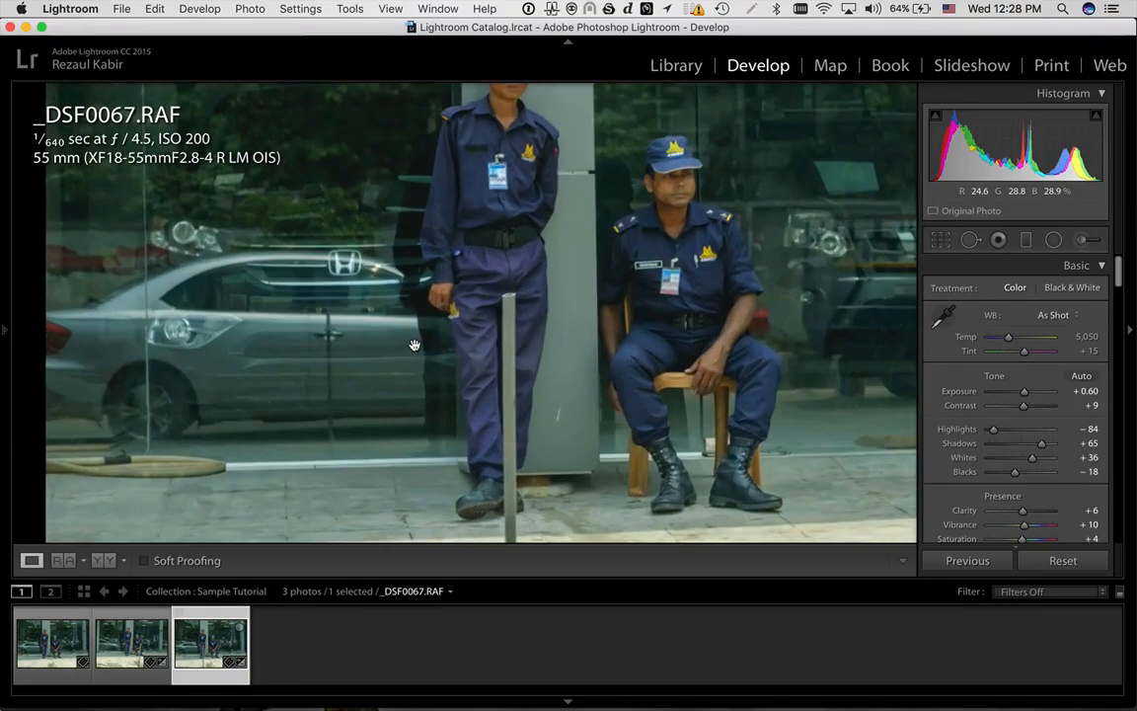
{"action": "left_click_drag", "start_coordinate": [501, 241], "coordinate": [470, 313]}
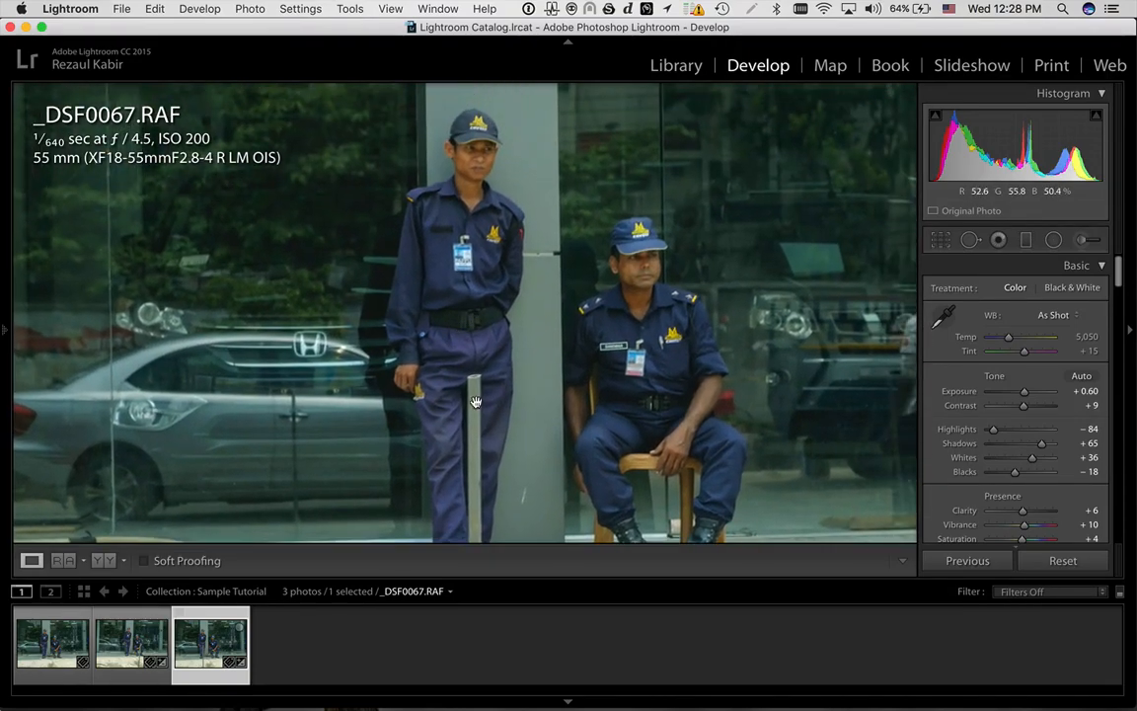
{"action": "left_click_drag", "start_coordinate": [476, 501], "coordinate": [476, 398]}
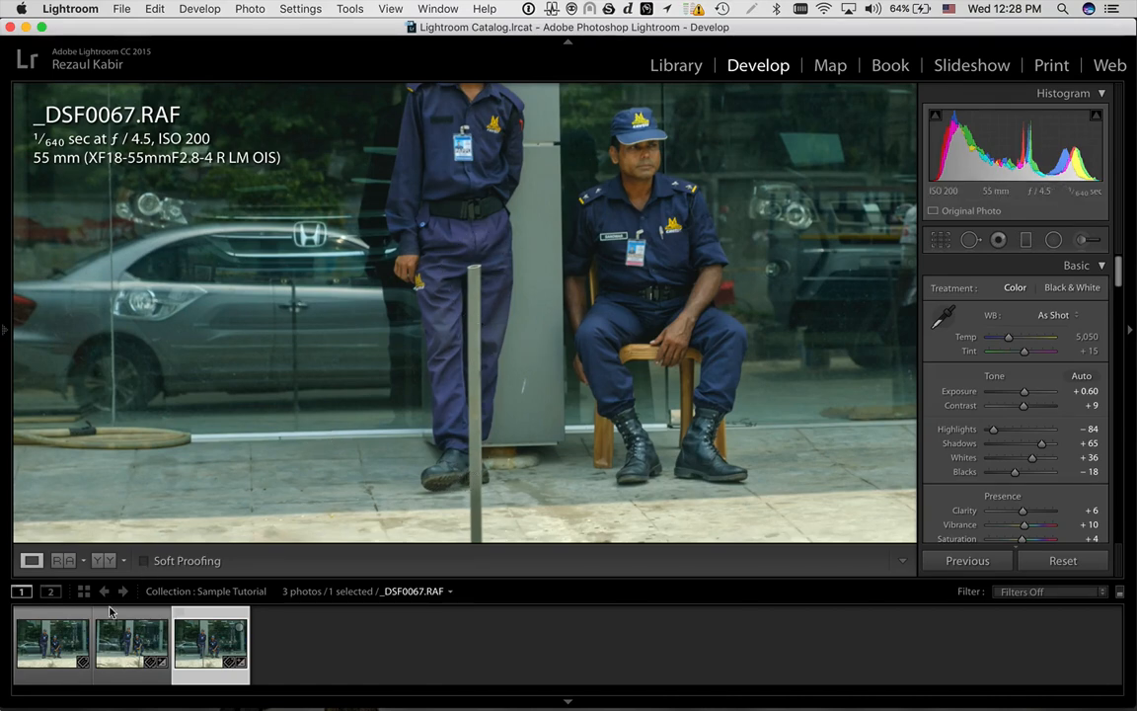
{"action": "left_click_drag", "start_coordinate": [377, 394], "coordinate": [240, 490]}
{"action": "left_click", "coordinate": [49, 636]}
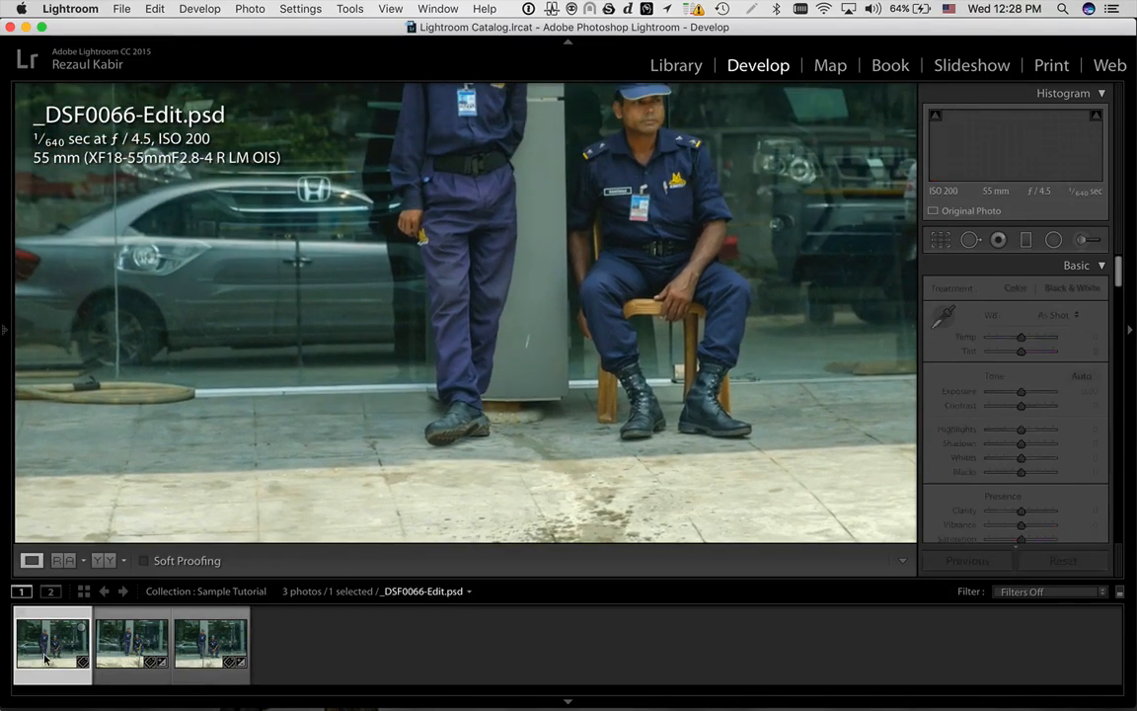
{"action": "left_click", "coordinate": [520, 312]}
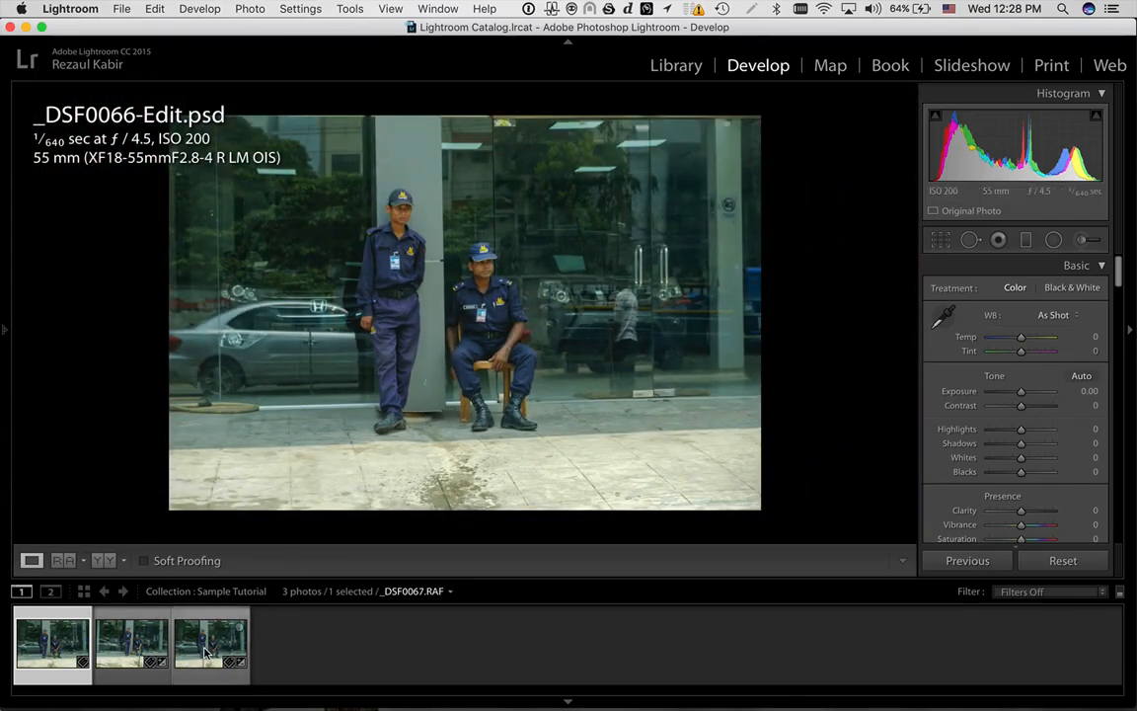
{"action": "left_click", "coordinate": [204, 653]}
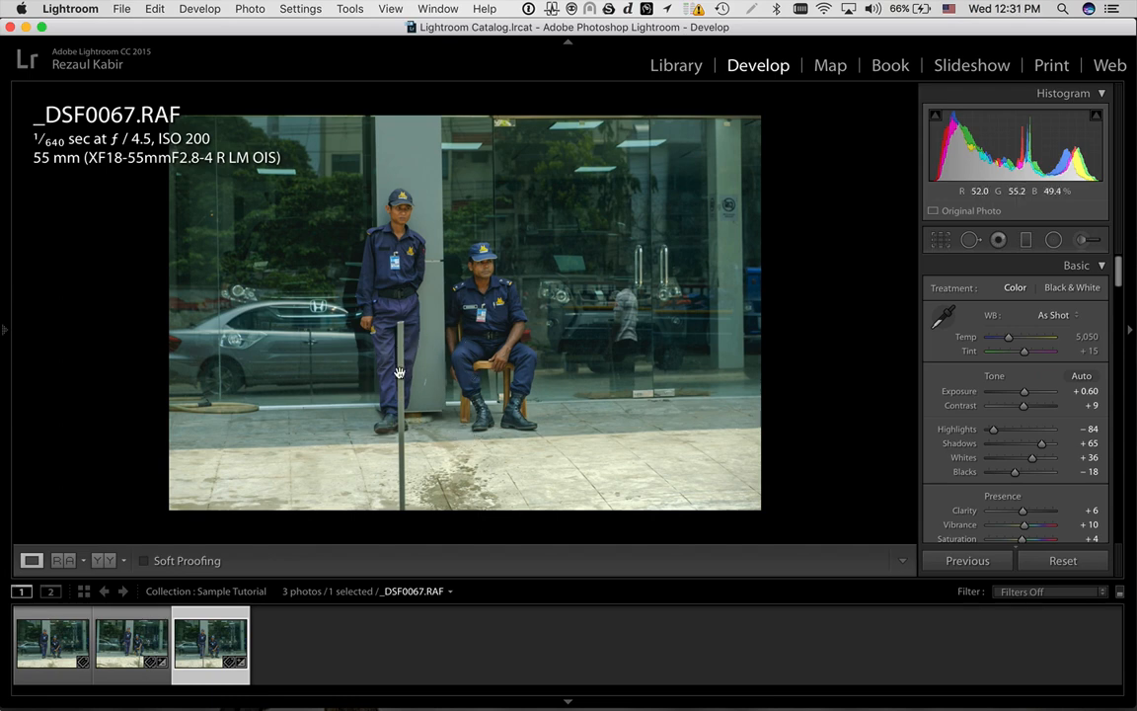
Compare the pole's position relative to the two guards in _DSF0066.RAF and _DSF0067.RAF
{"action": "left_click", "coordinate": [127, 651]}
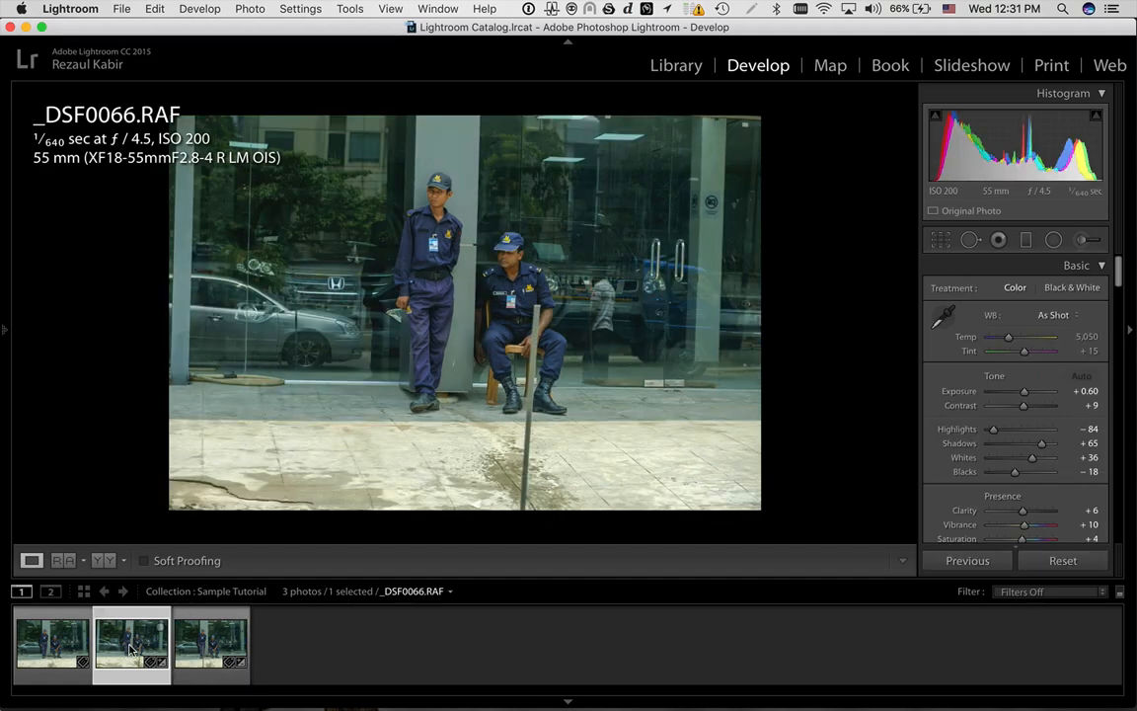
{"action": "left_click", "coordinate": [200, 647]}
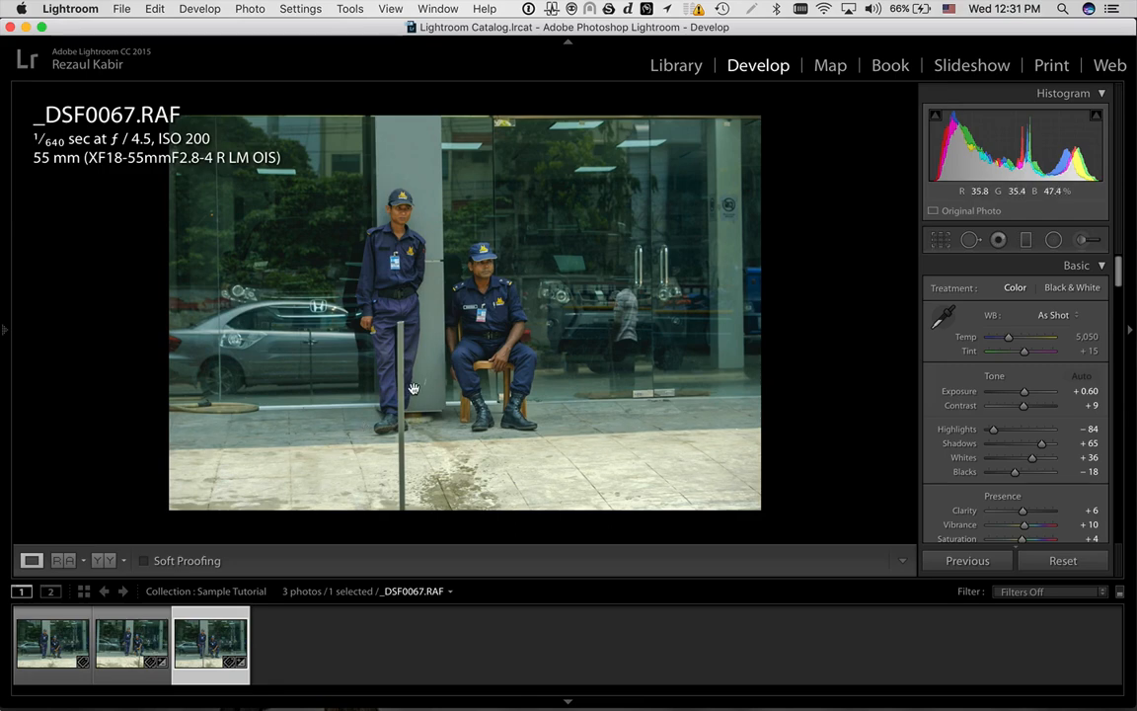
{"action": "key", "text": "Left"}
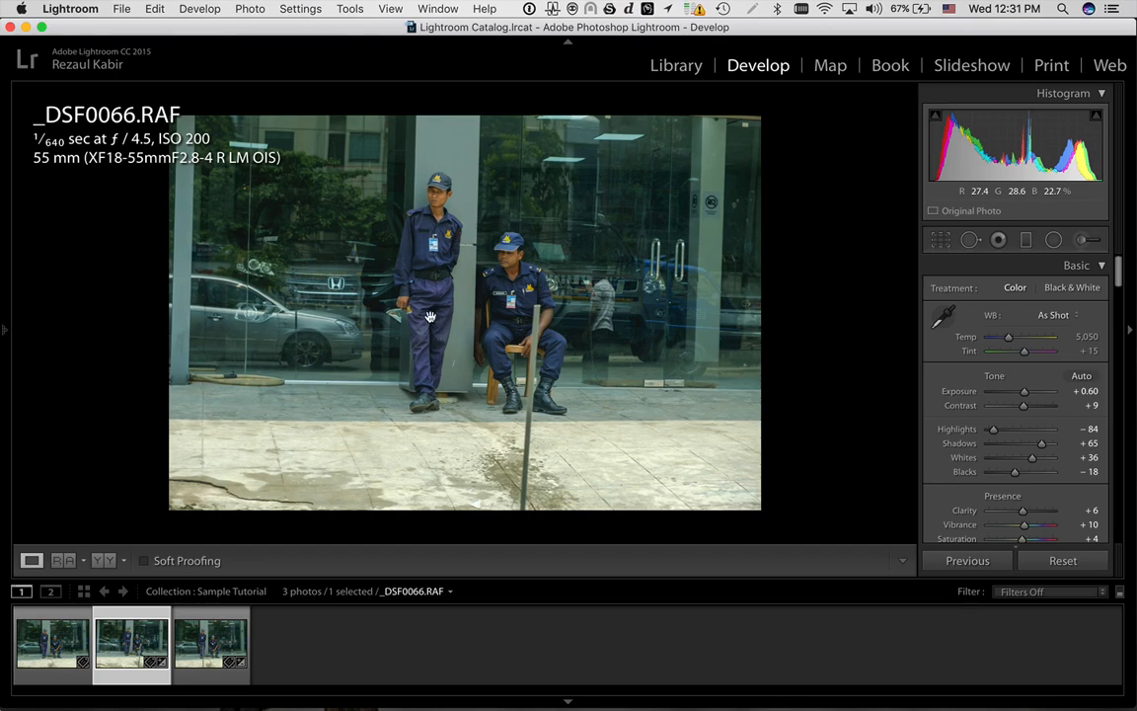
{"action": "left_click", "coordinate": [122, 590]}
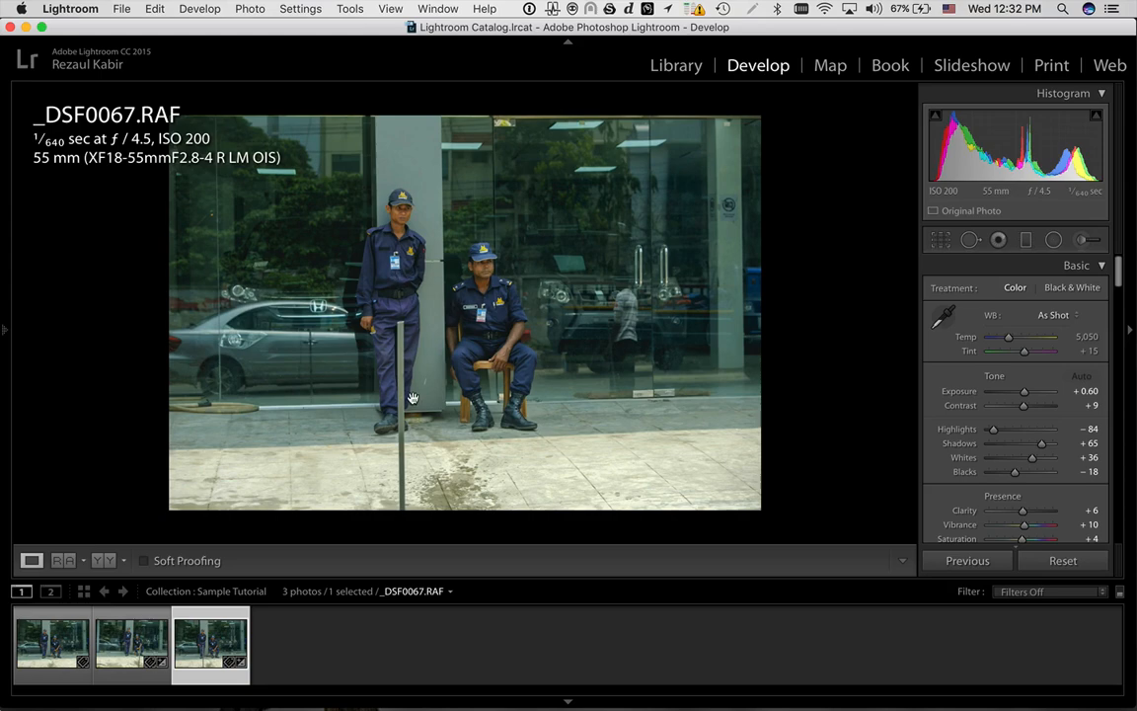
{"action": "left_click", "coordinate": [138, 641]}
{"action": "left_click", "coordinate": [186, 641]}
{"action": "left_click", "coordinate": [137, 641]}
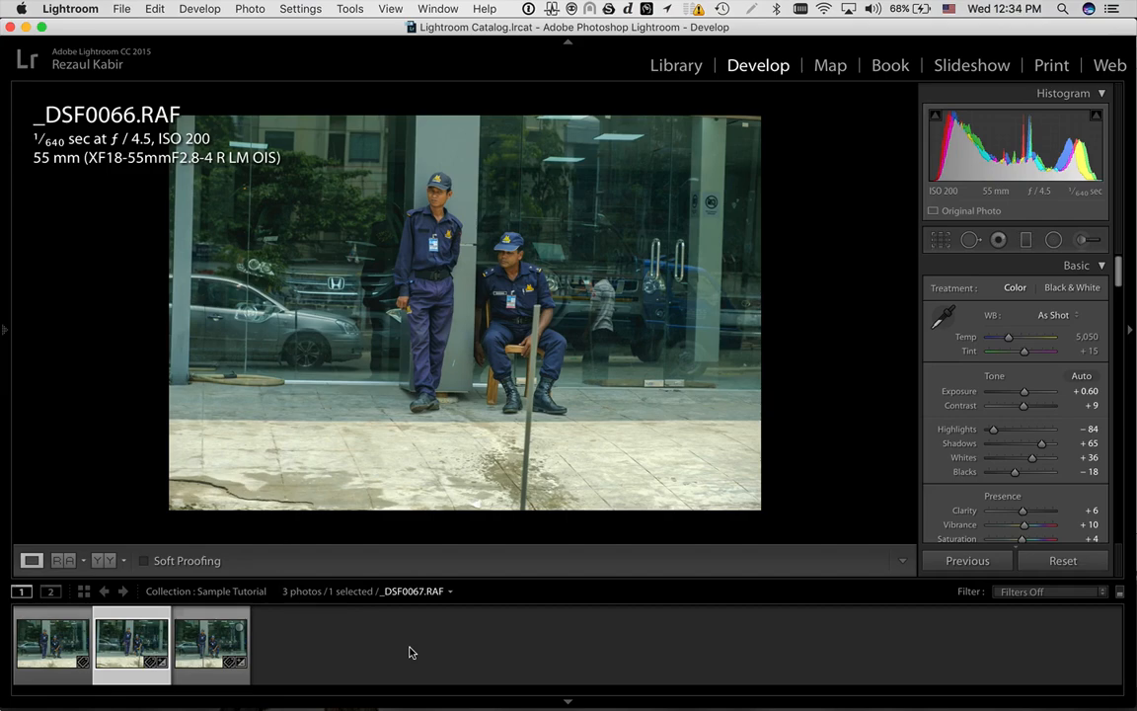
{"action": "left_click", "coordinate": [211, 642]}
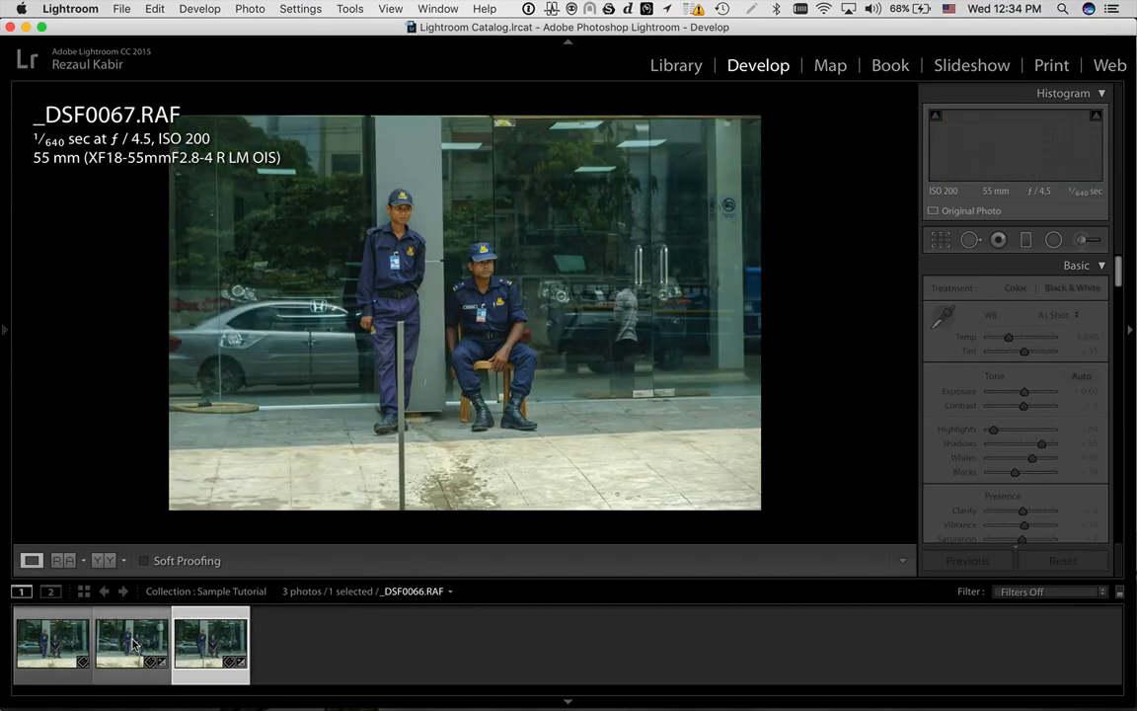
{"action": "left_click", "coordinate": [135, 644]}
{"action": "left_click", "coordinate": [197, 642]}
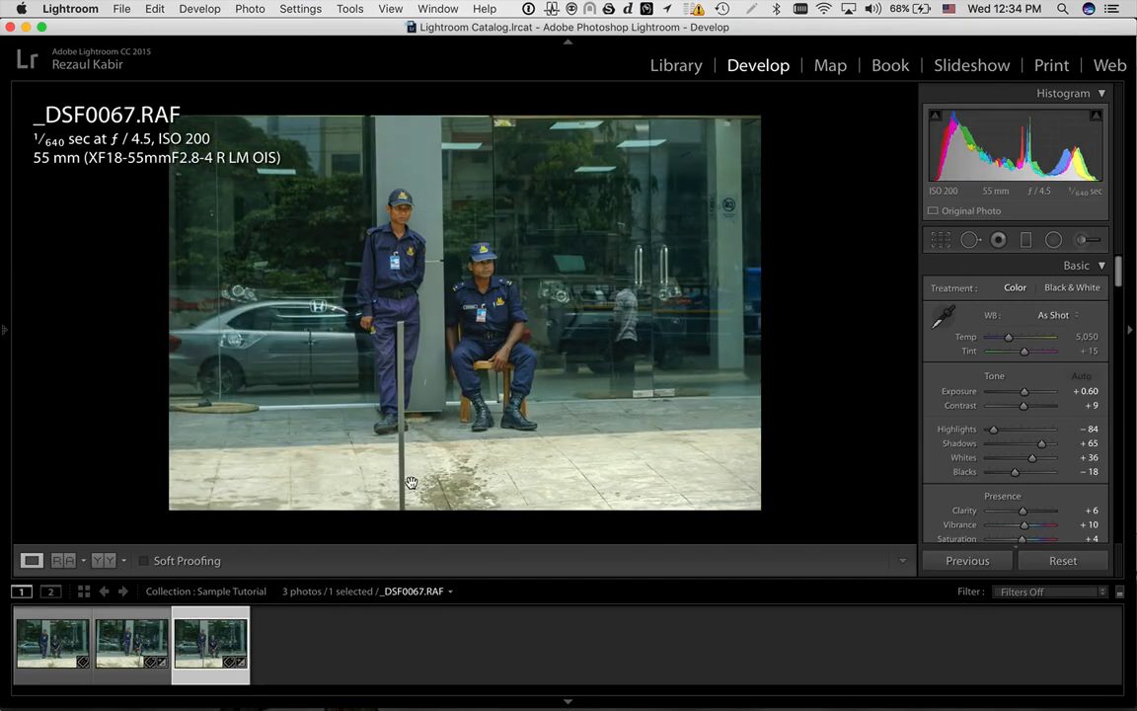
{"action": "left_click", "coordinate": [132, 641]}
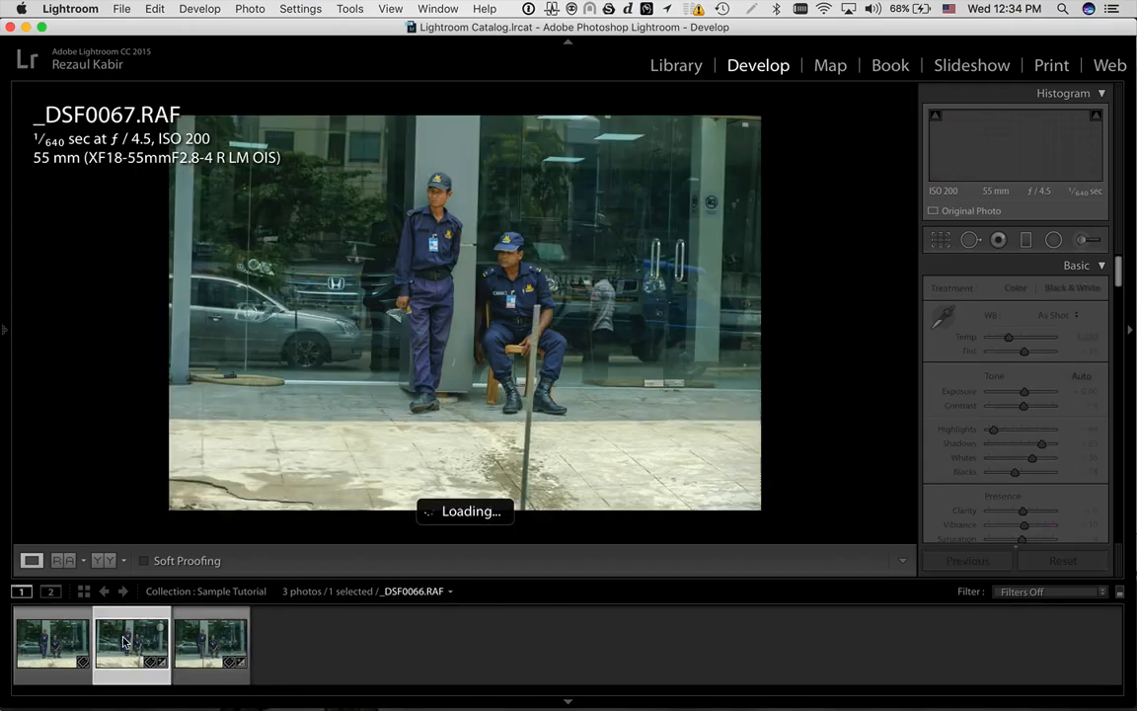
{"action": "left_click", "coordinate": [199, 650]}
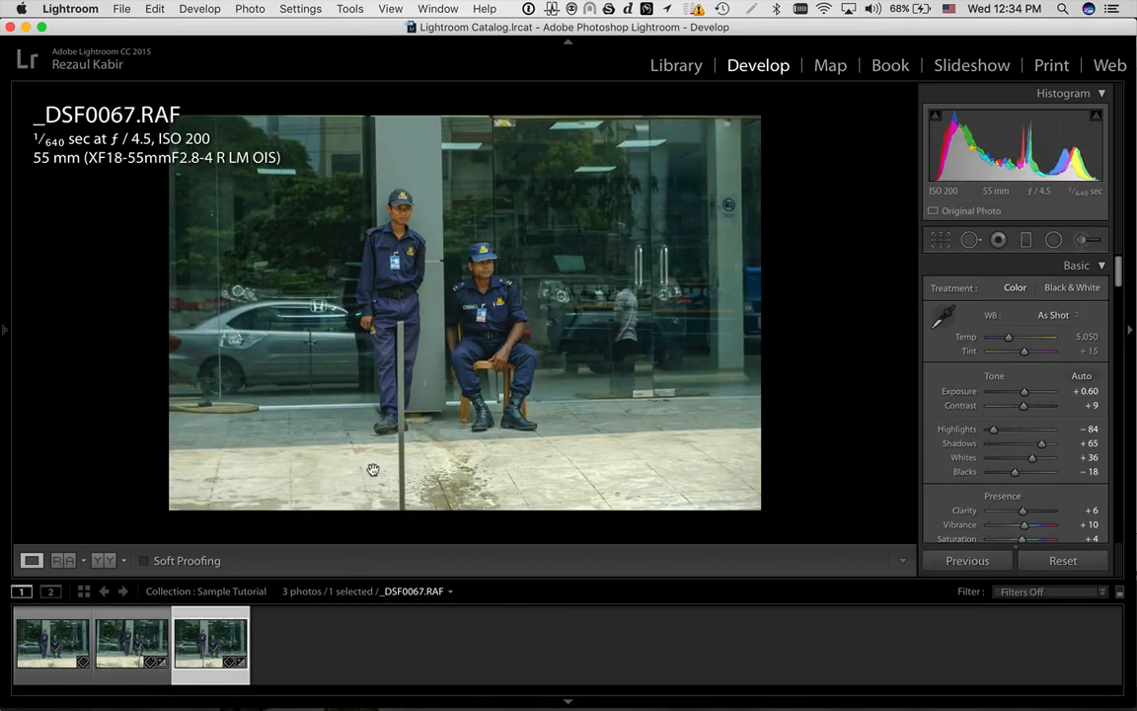
Compare the finished _DSF0066-Edit.psd with the original _DSF0067.RAF
{"action": "left_click", "coordinate": [57, 649]}
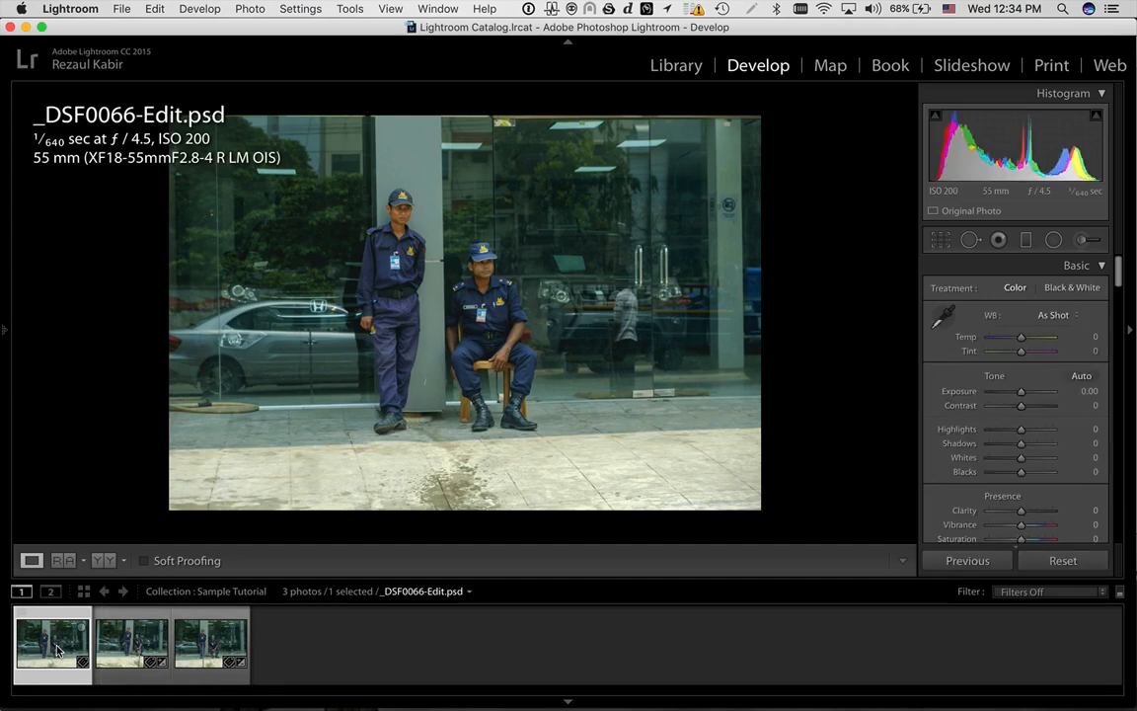
{"action": "left_click", "coordinate": [198, 649]}
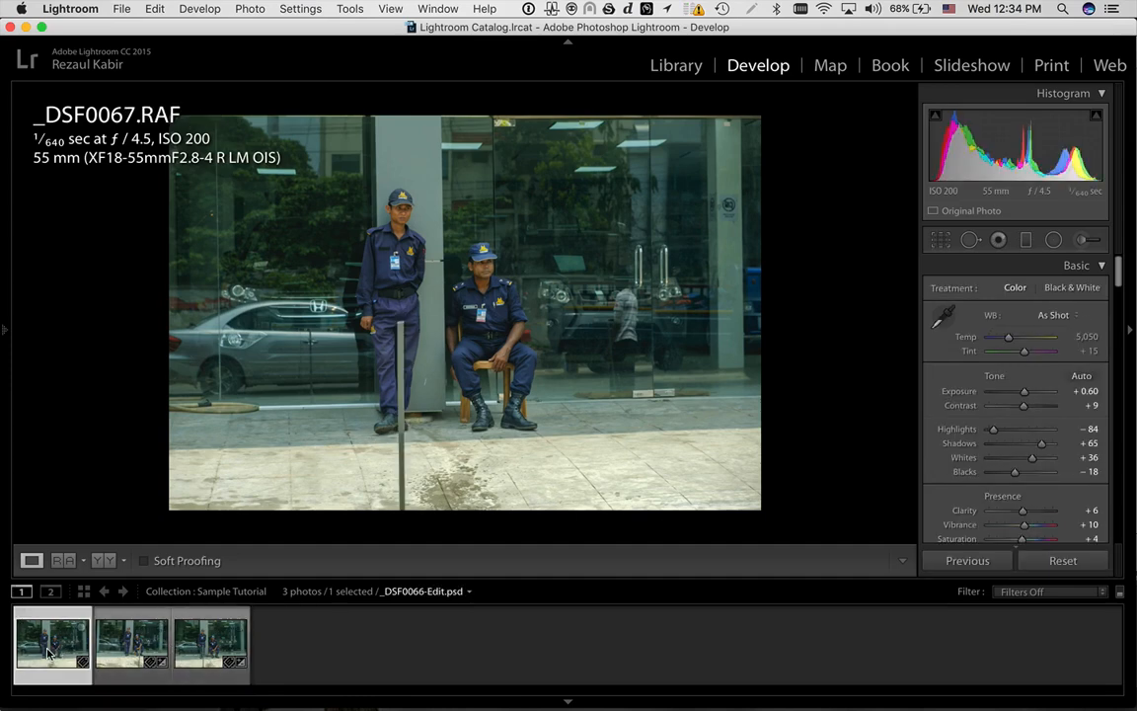
{"action": "scroll", "coordinate": [1020, 440], "scroll_direction": "down", "scroll_amount": 10}
{"action": "scroll", "coordinate": [1020, 440], "scroll_direction": "up", "scroll_amount": 10}
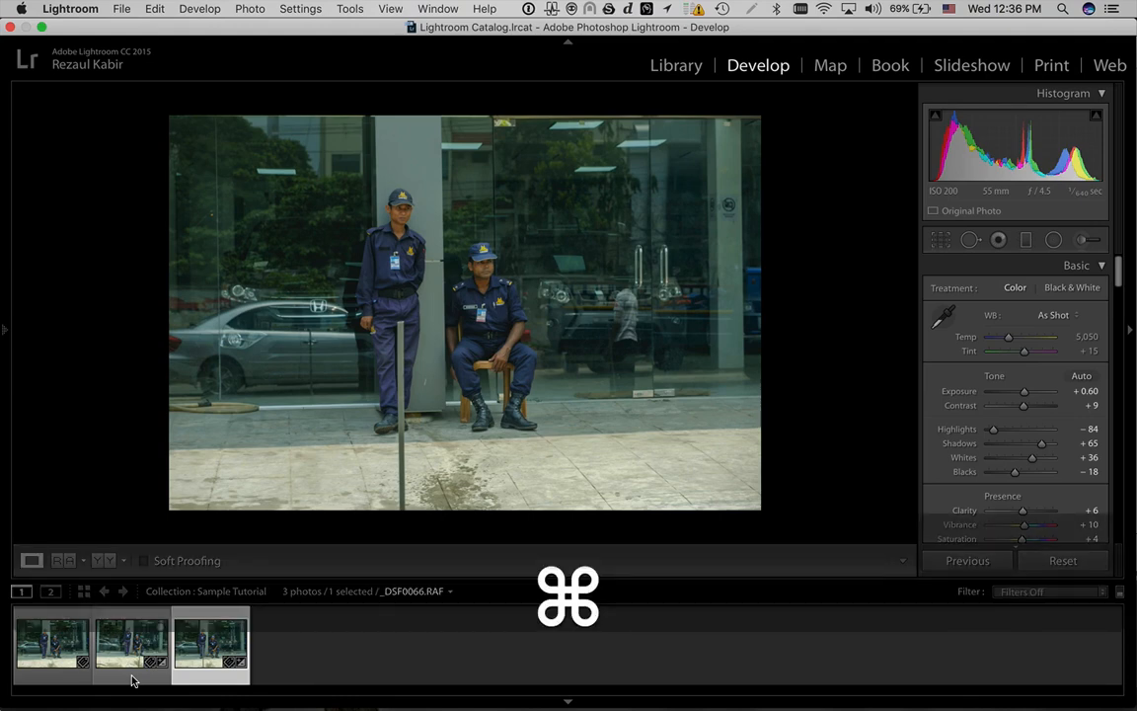
Select _DSF0066.RAF together with _DSF0067.RAF and open both as layers in Photoshop
{"action": "left_click", "coordinate": [133, 679], "text": "super"}
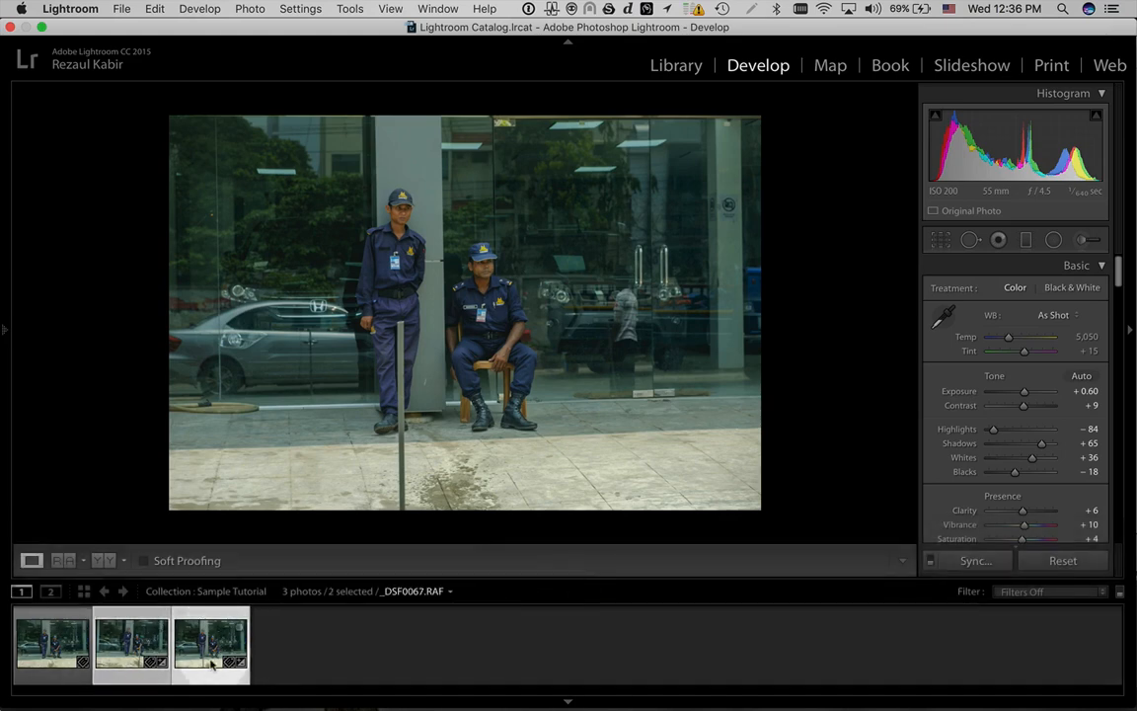
{"action": "right_click", "coordinate": [196, 615]}
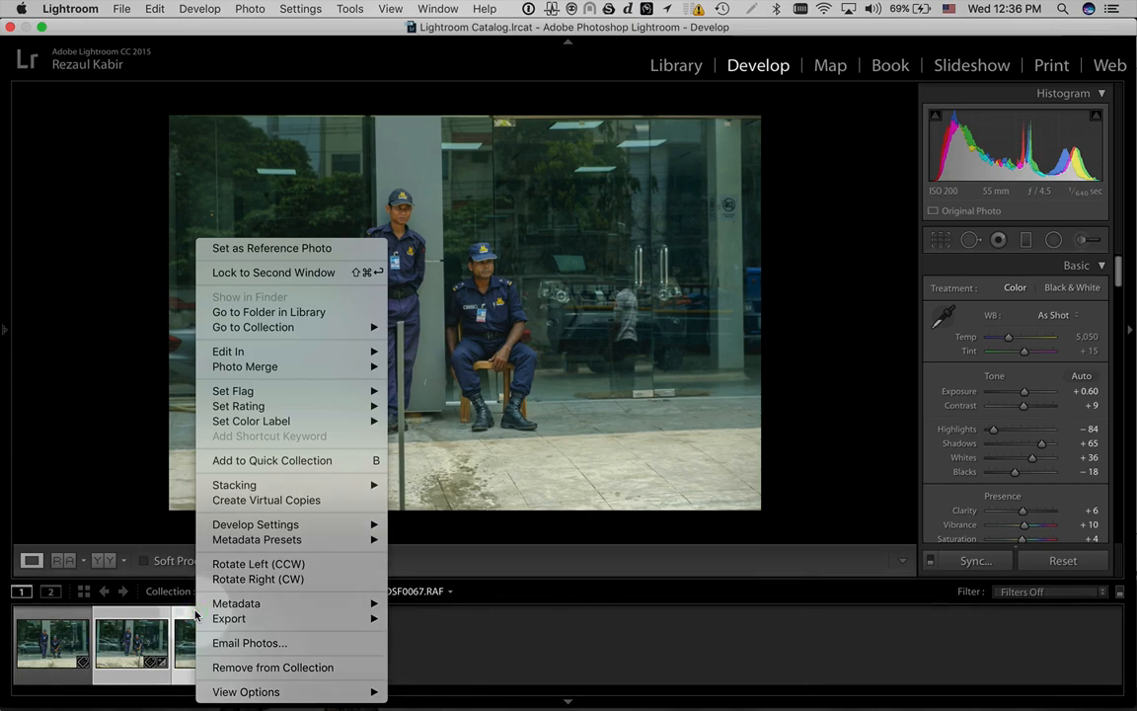
{"action": "left_click", "coordinate": [316, 360]}
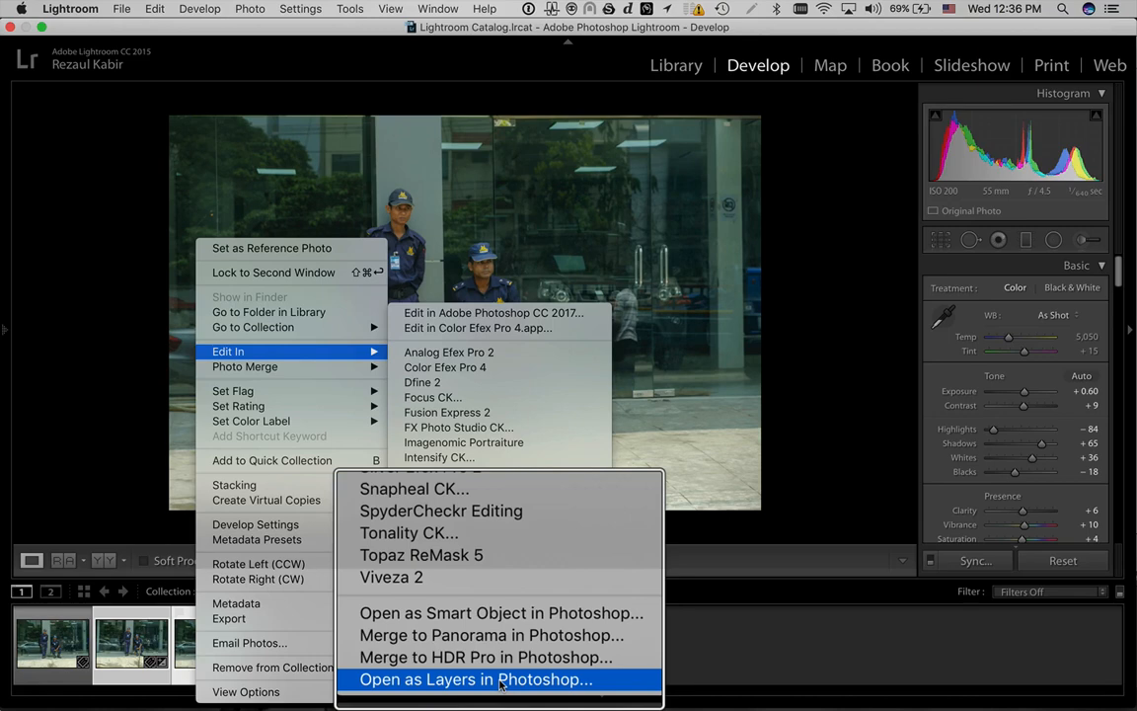
{"action": "left_click", "coordinate": [501, 681]}
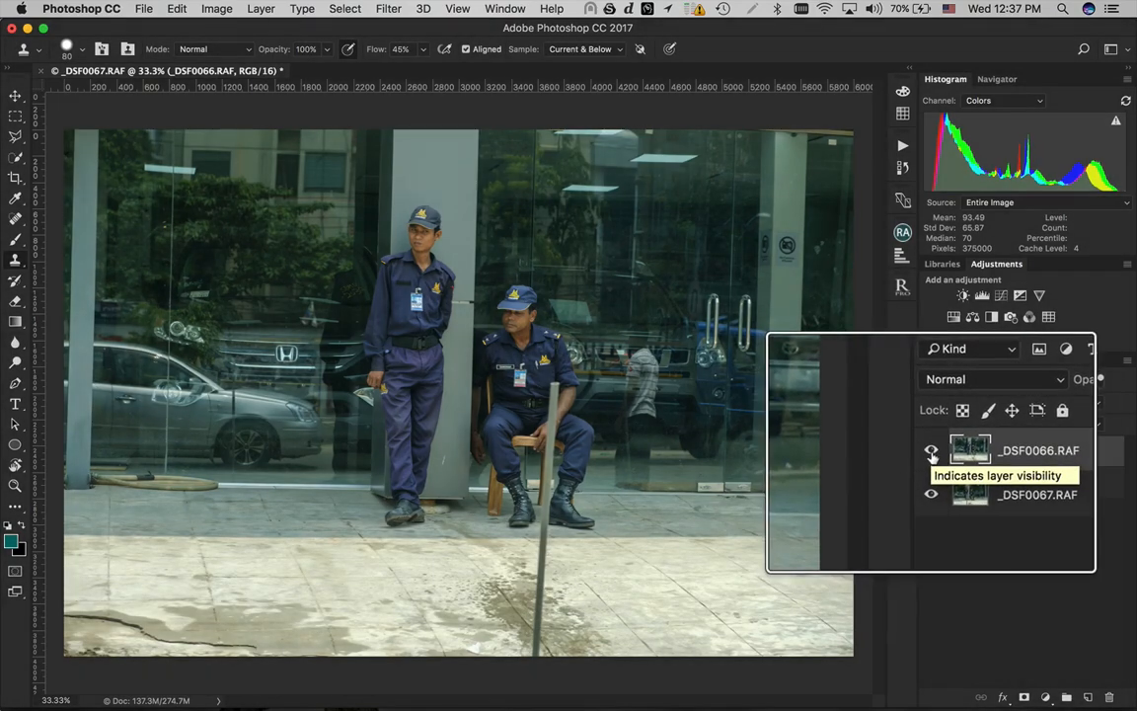
Check both shots by hiding and showing the _DSF0066.RAF layer, and move the _DSF0067.RAF layer above it
{"action": "left_click", "coordinate": [931, 452]}
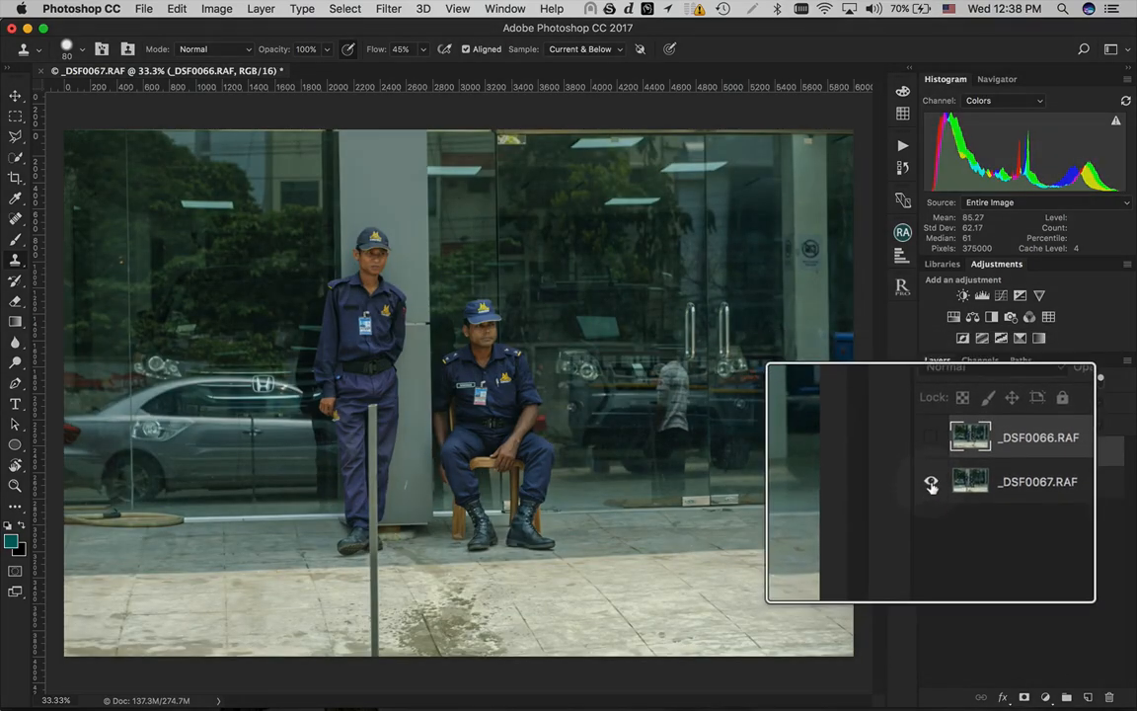
{"action": "left_click", "coordinate": [930, 452]}
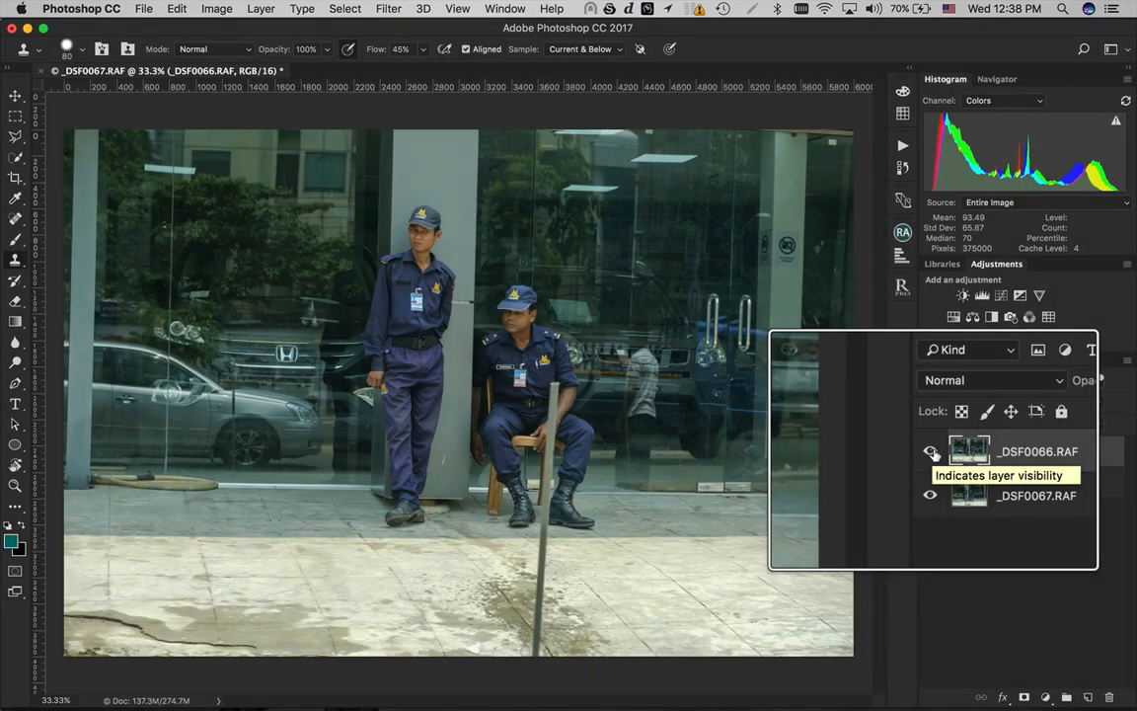
{"action": "key", "text": "super"}
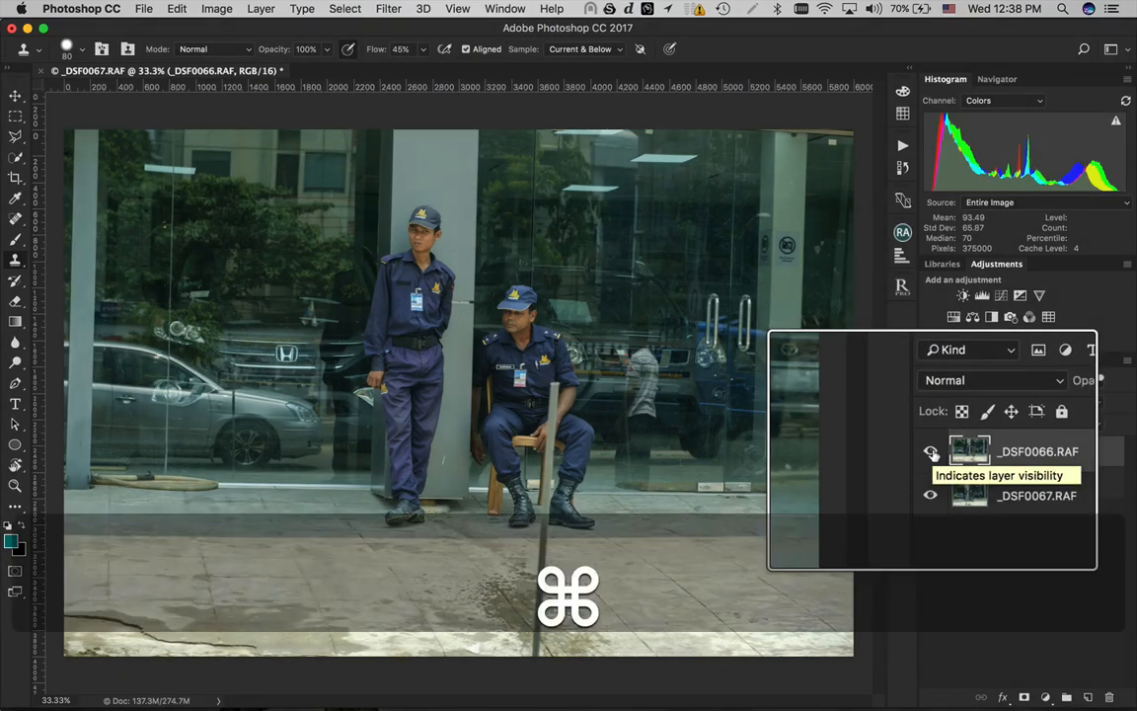
{"action": "left_click", "coordinate": [933, 452]}
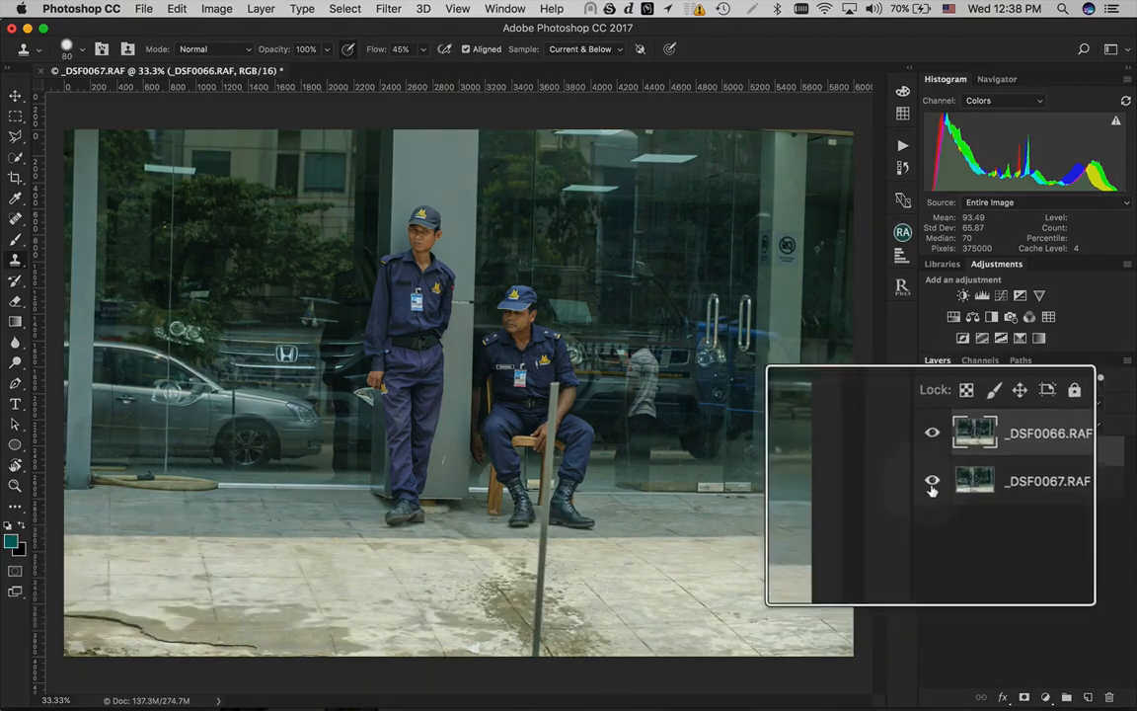
{"action": "left_click", "coordinate": [934, 454]}
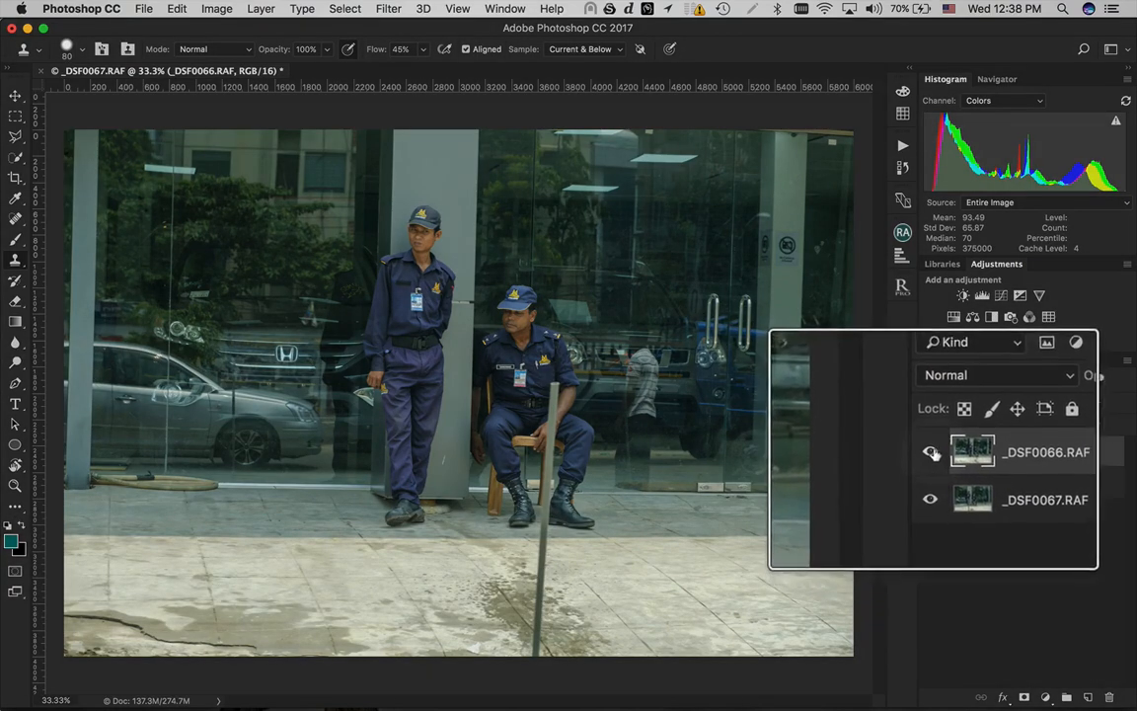
{"action": "left_click", "coordinate": [972, 491]}
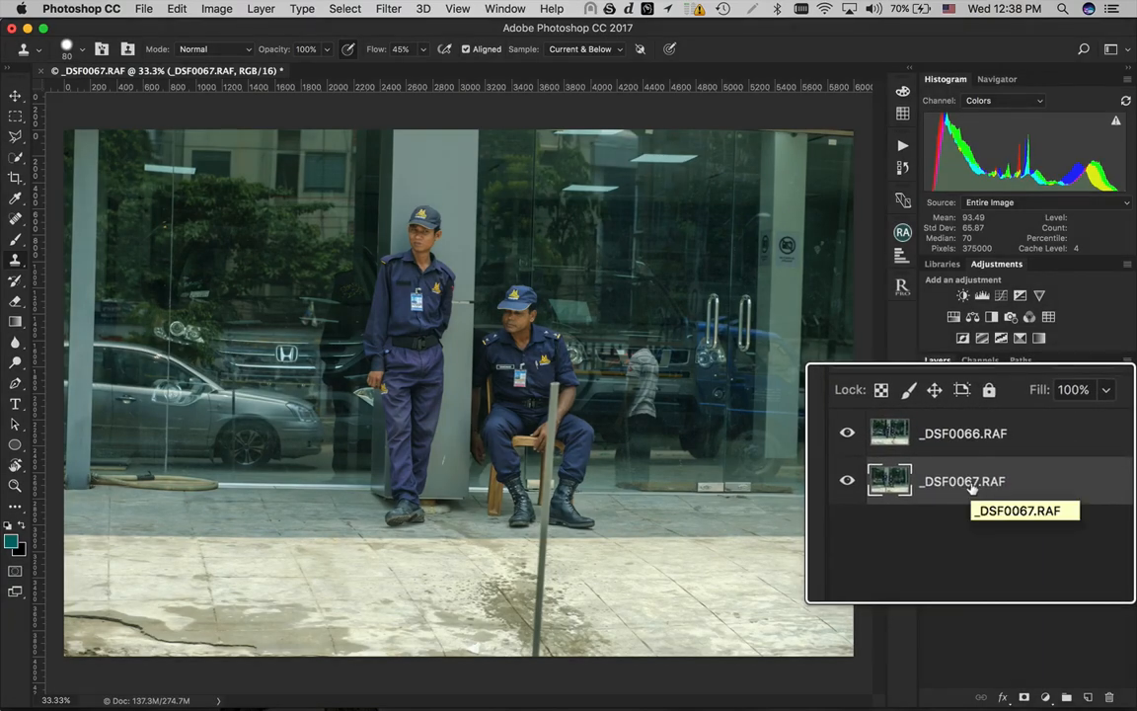
{"action": "left_click_drag", "start_coordinate": [973, 484], "coordinate": [972, 451]}
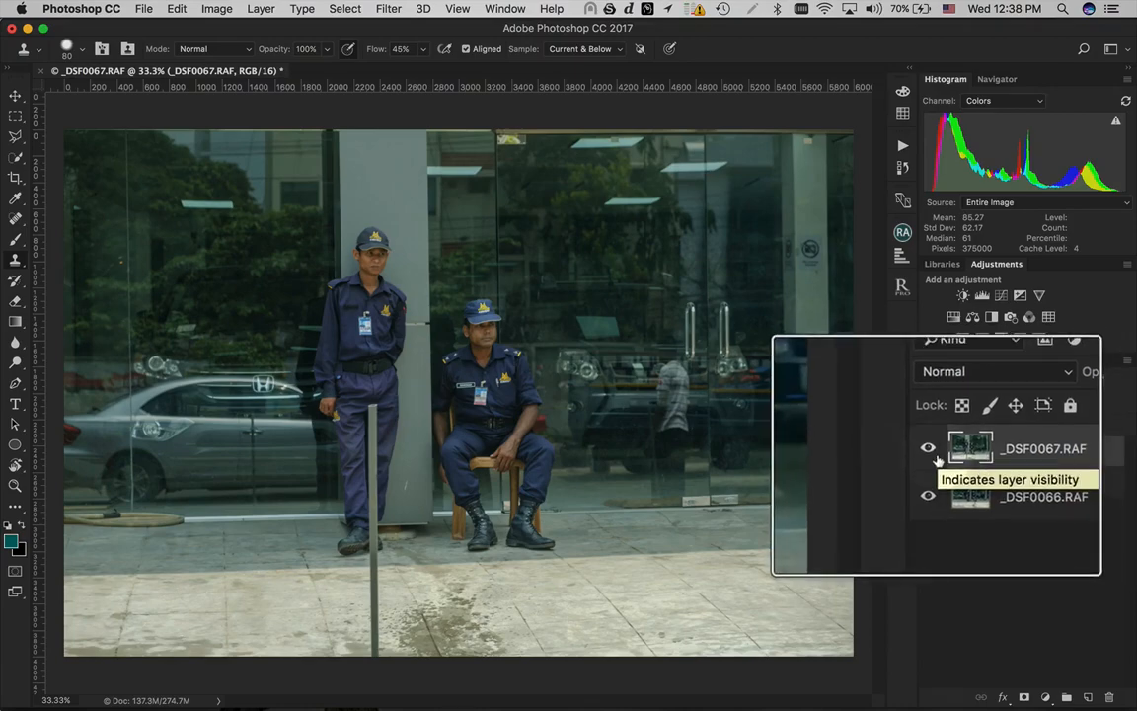
Hide and show the _DSF0067.RAF layer to compare the framing and pole position with _DSF0066.RAF
{"action": "left_click", "coordinate": [934, 455]}
{"action": "left_click", "coordinate": [934, 456]}
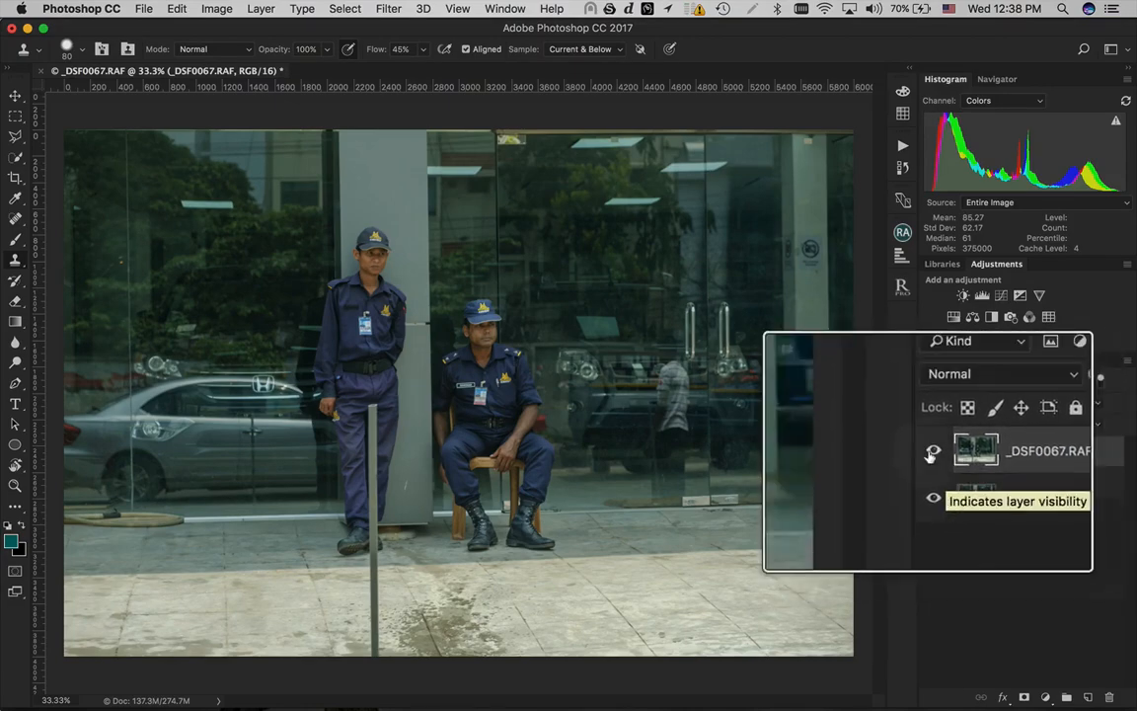
{"action": "left_click", "coordinate": [934, 455]}
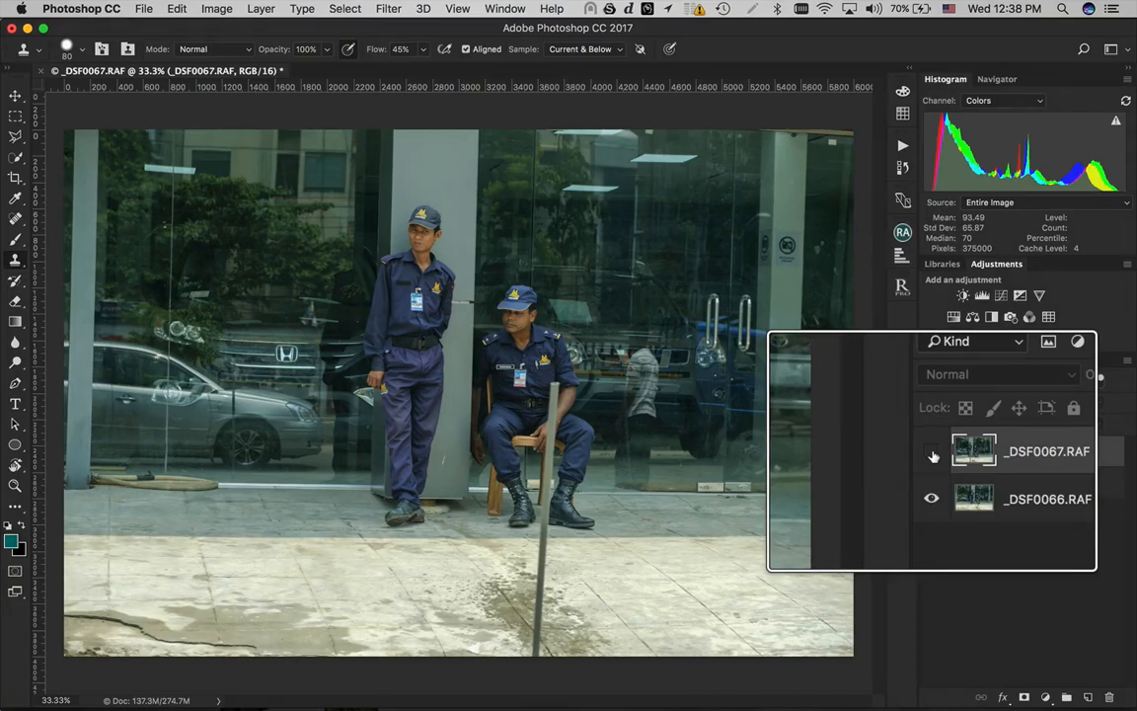
{"action": "left_click", "coordinate": [932, 456]}
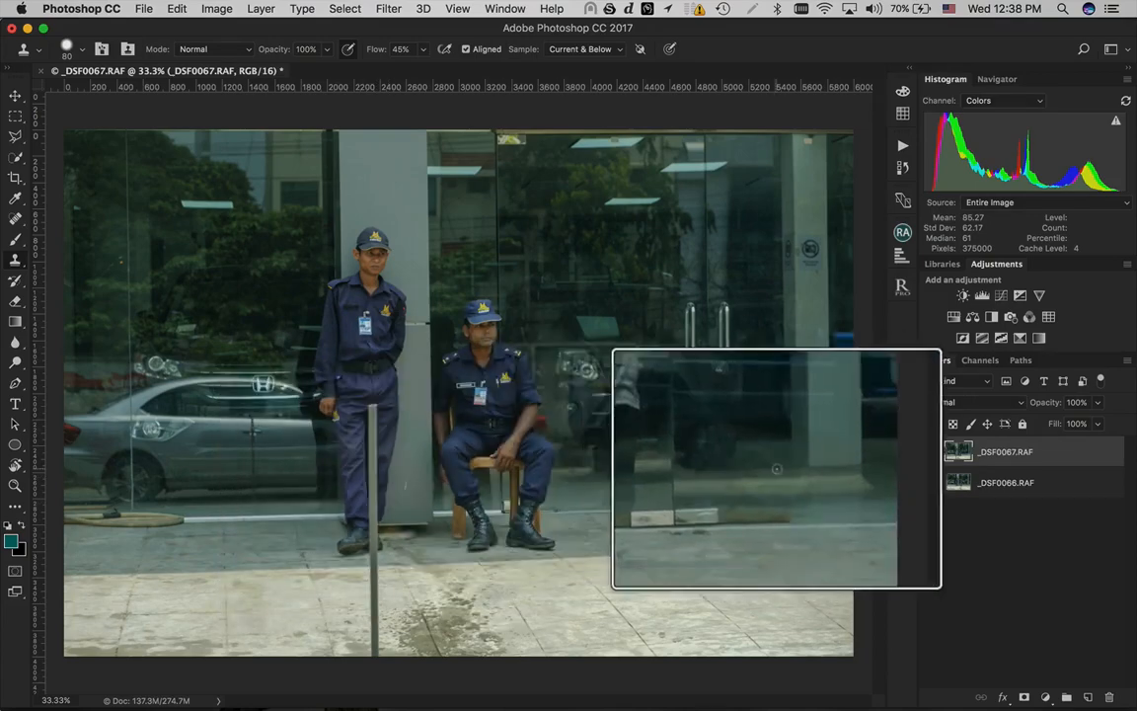
{"action": "left_click", "coordinate": [931, 453]}
{"action": "left_click", "coordinate": [931, 453]}
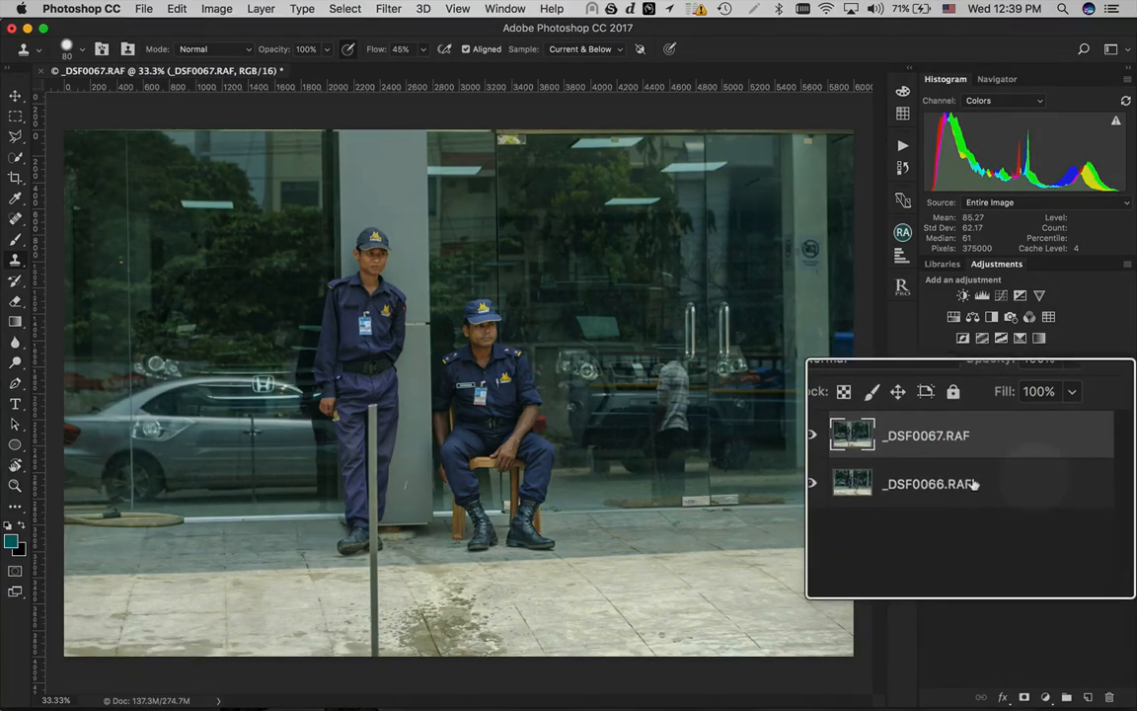
Try to align the _DSF0067.RAF and _DSF0066.RAF layers together using Auto-Align Layers with the Auto projection
{"action": "left_click", "coordinate": [972, 485], "text": "shift"}
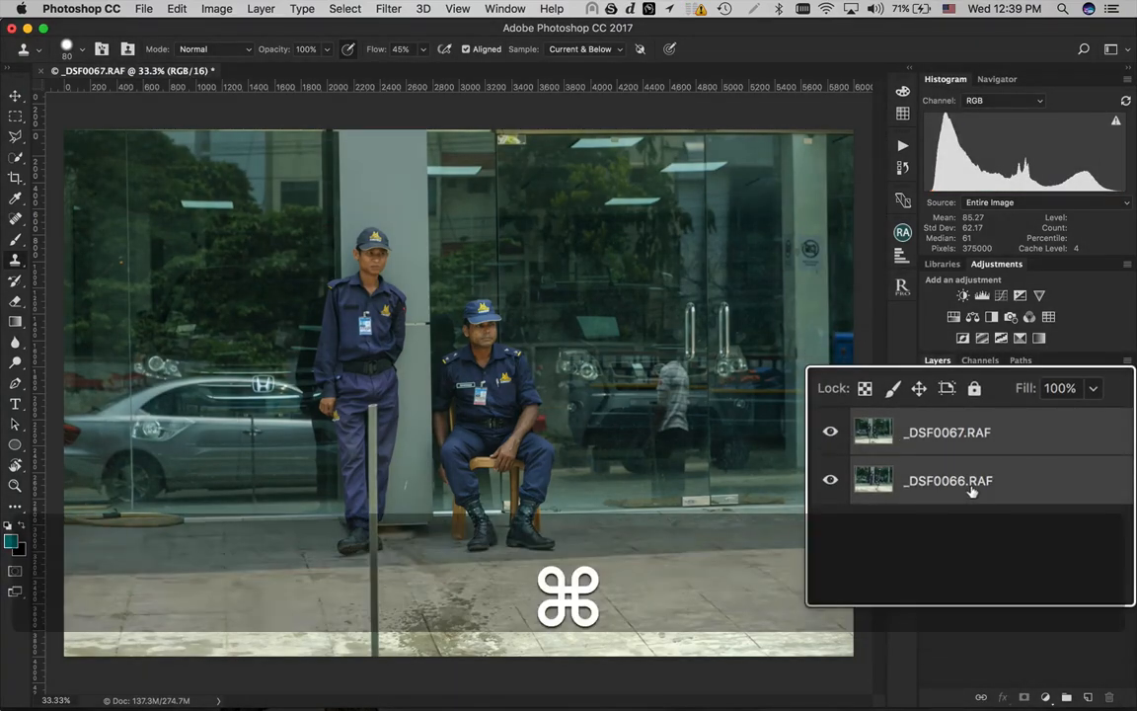
{"action": "left_click", "coordinate": [180, 11]}
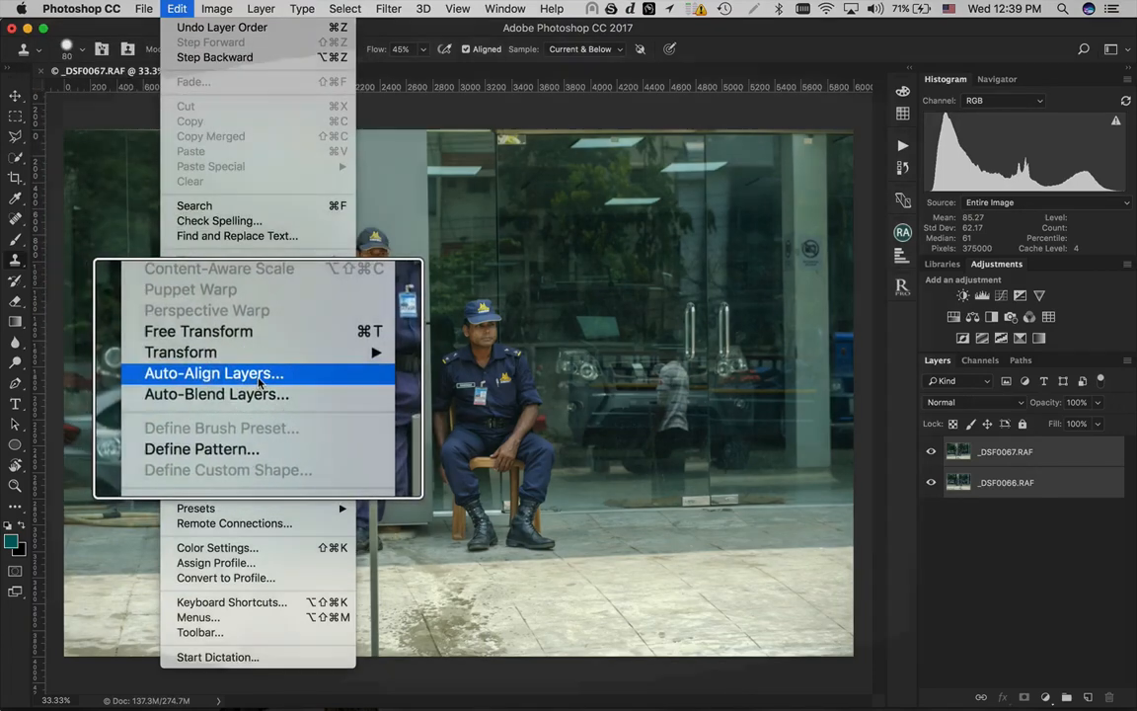
{"action": "left_click", "coordinate": [254, 383]}
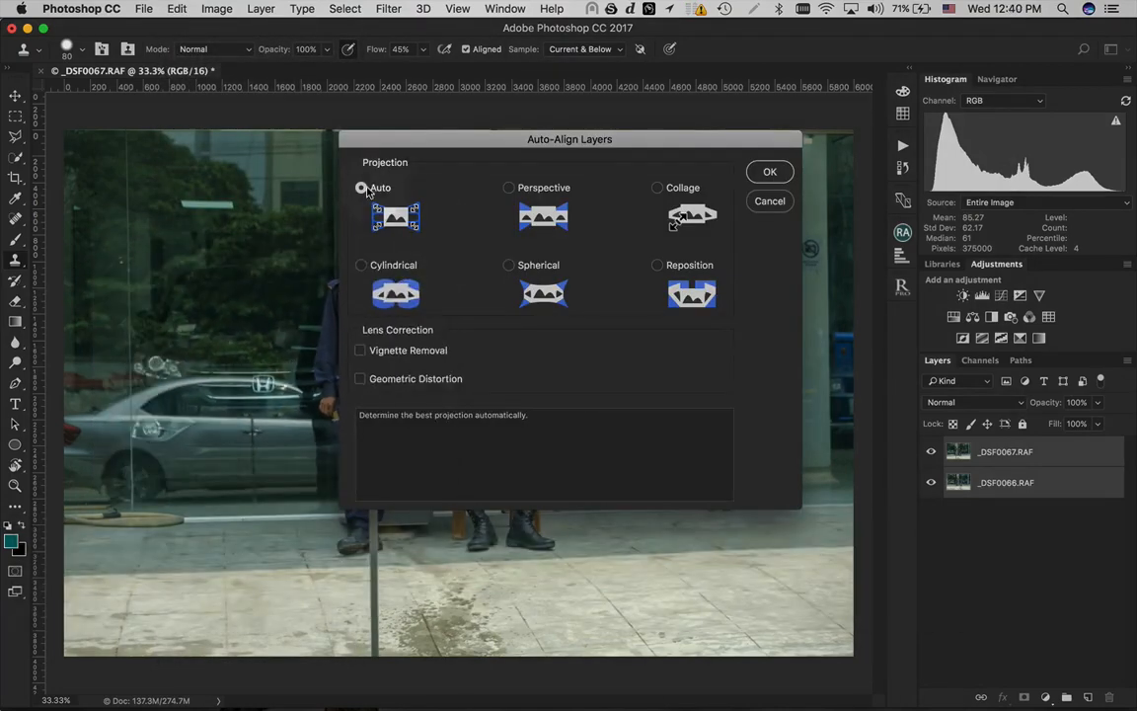
{"action": "key", "text": "super"}
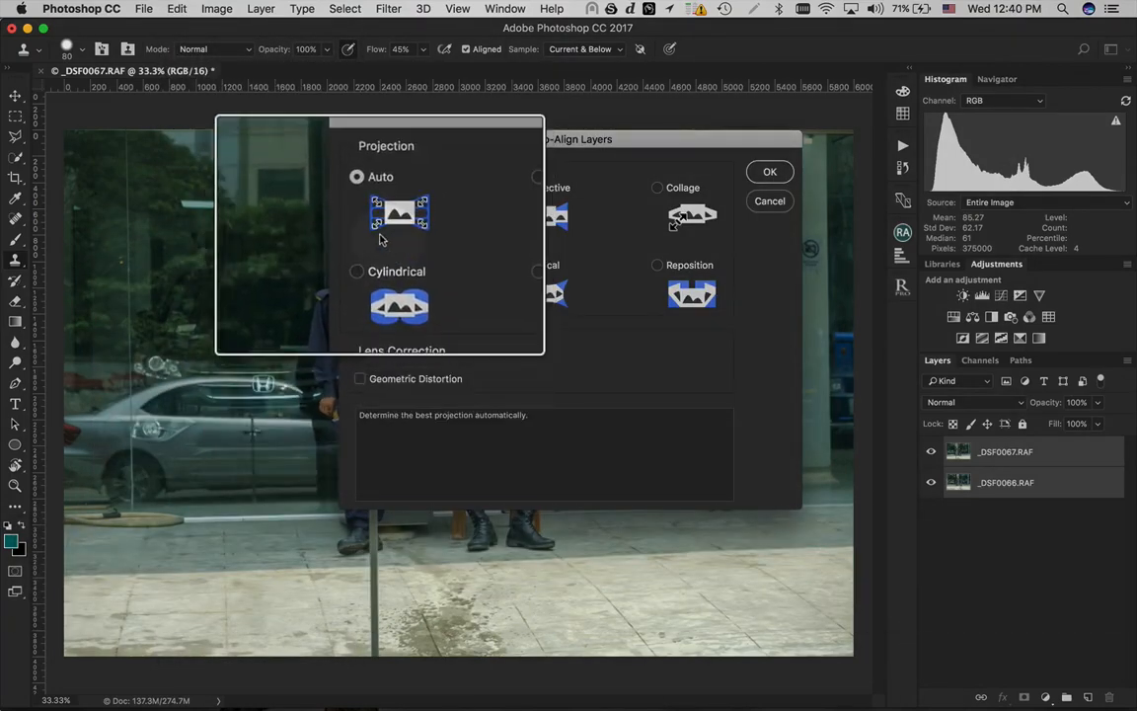
{"action": "key", "text": "super"}
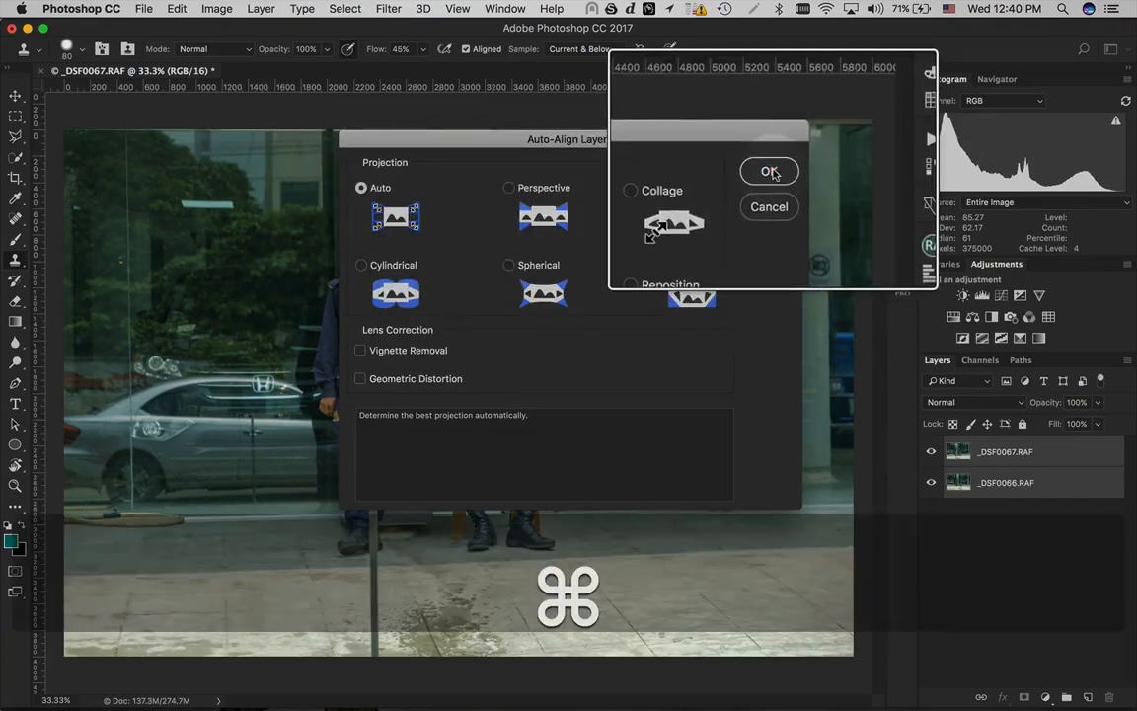
{"action": "left_click", "coordinate": [770, 172]}
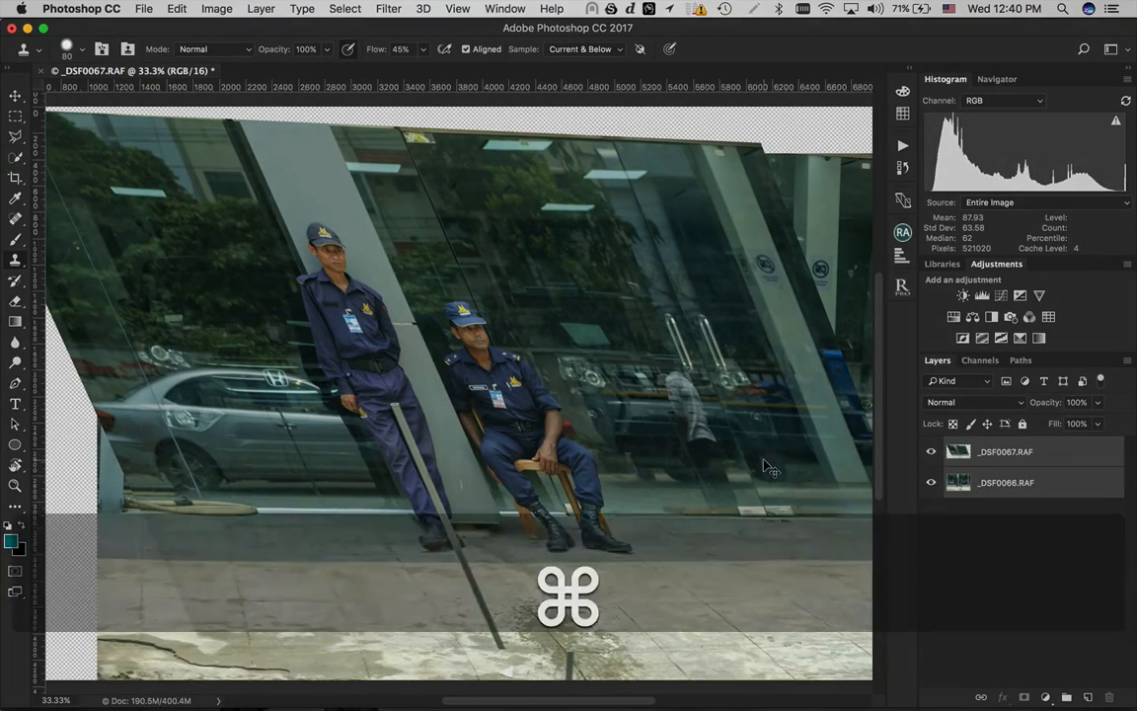
Check the whole auto-aligned canvas for distortion and undo the automatic alignment
{"action": "key", "text": "super+minus"}
{"action": "key", "text": "super+equal"}
{"action": "key", "text": "super+minus"}
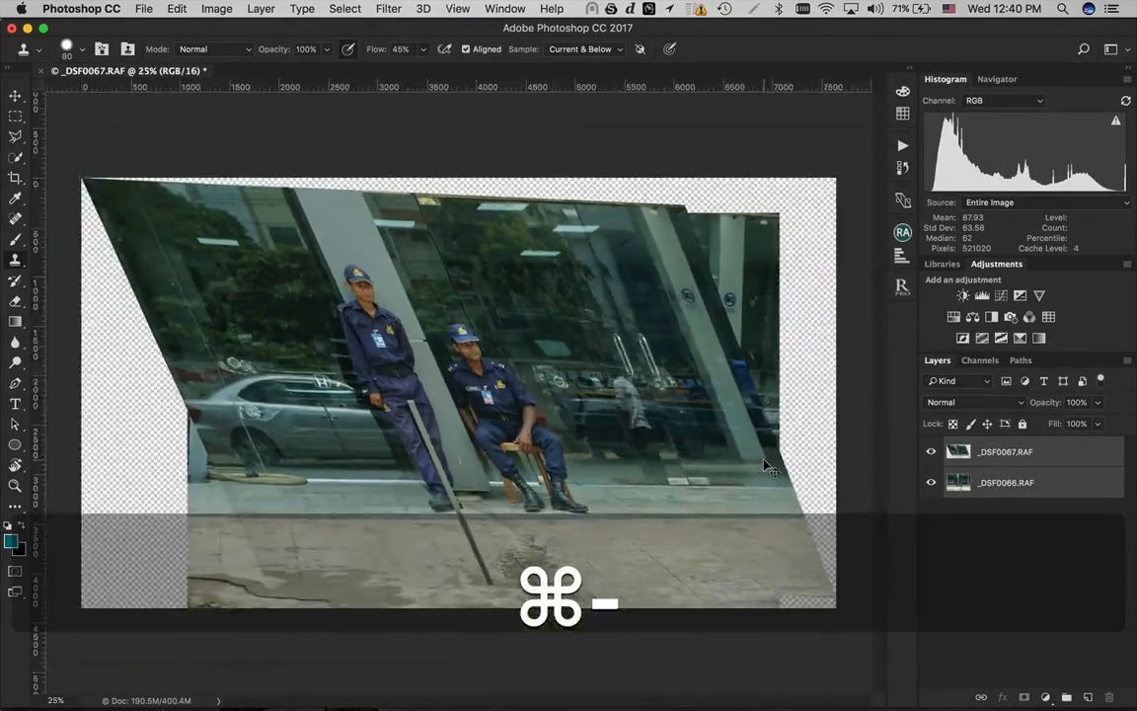
{"action": "key", "text": "super+equal"}
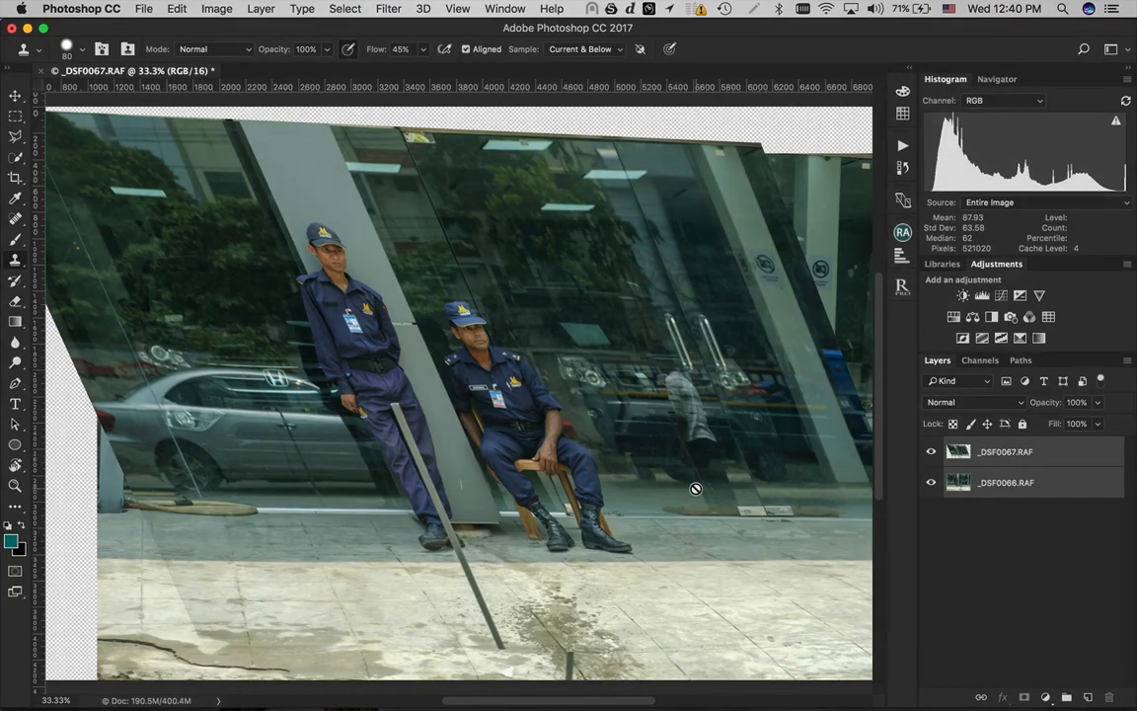
{"action": "key", "text": "super+z"}
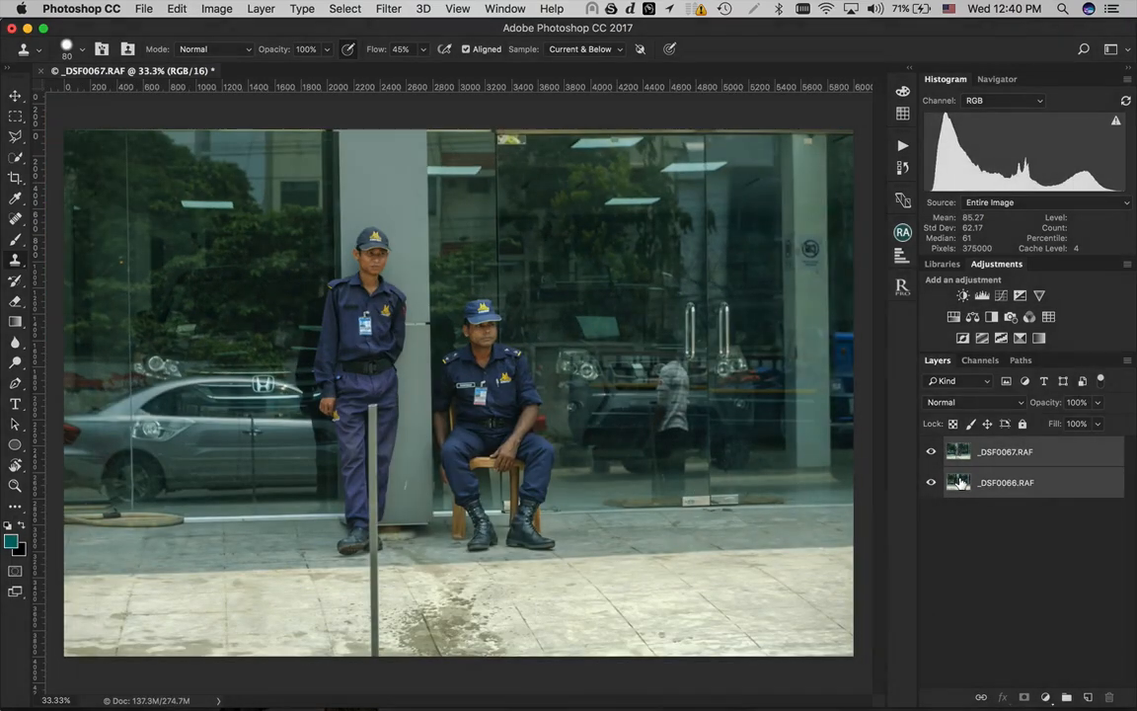
Select only the _DSF0067.RAF layer, compare it with the layer beneath, and set its opacity to 49%
{"action": "left_click", "coordinate": [985, 504]}
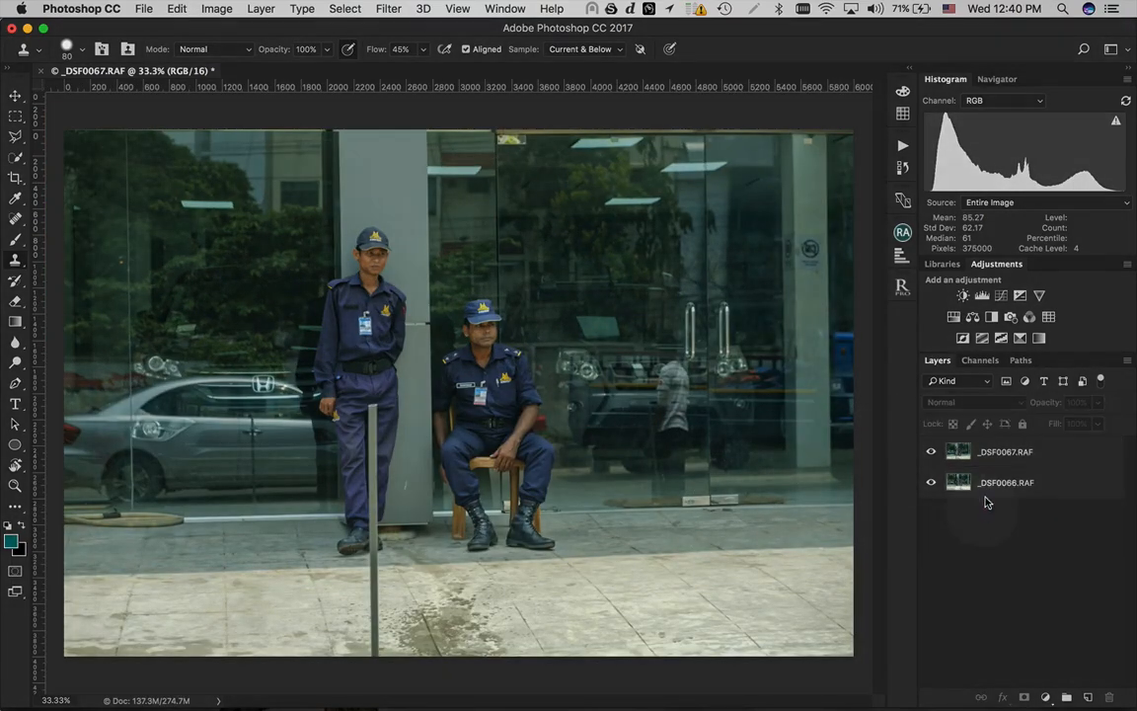
{"action": "left_click", "coordinate": [998, 459]}
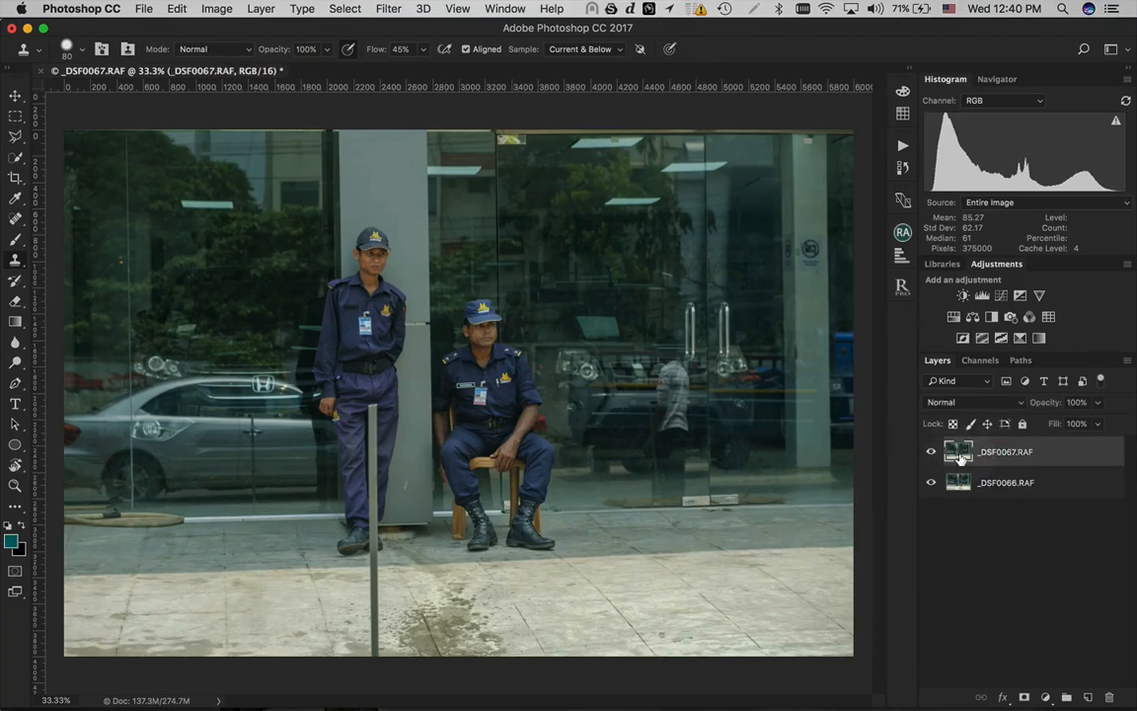
{"action": "left_click", "coordinate": [960, 484]}
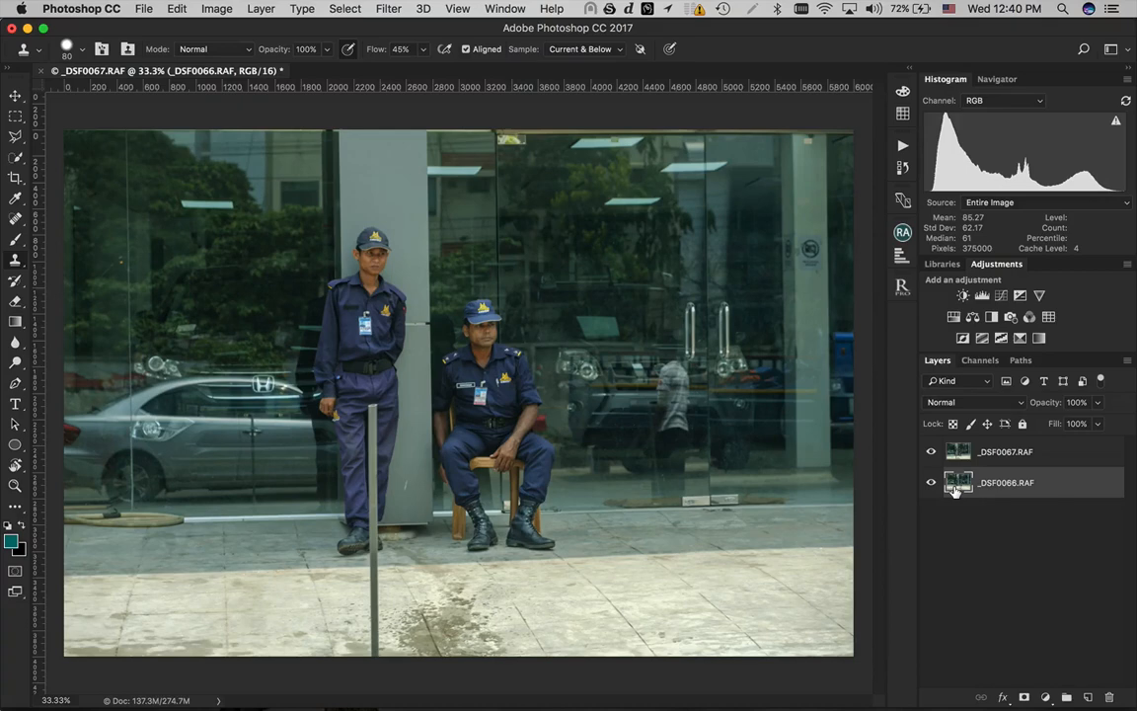
{"action": "left_click", "coordinate": [984, 458]}
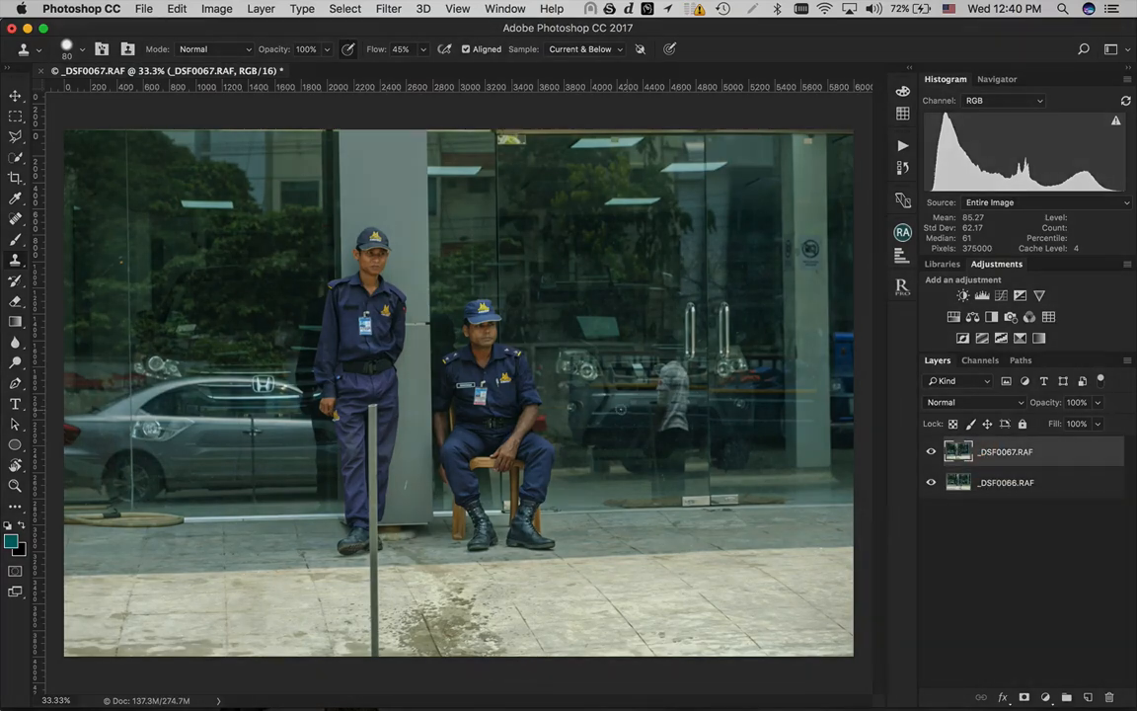
{"action": "left_click", "coordinate": [931, 454]}
{"action": "left_click", "coordinate": [931, 454]}
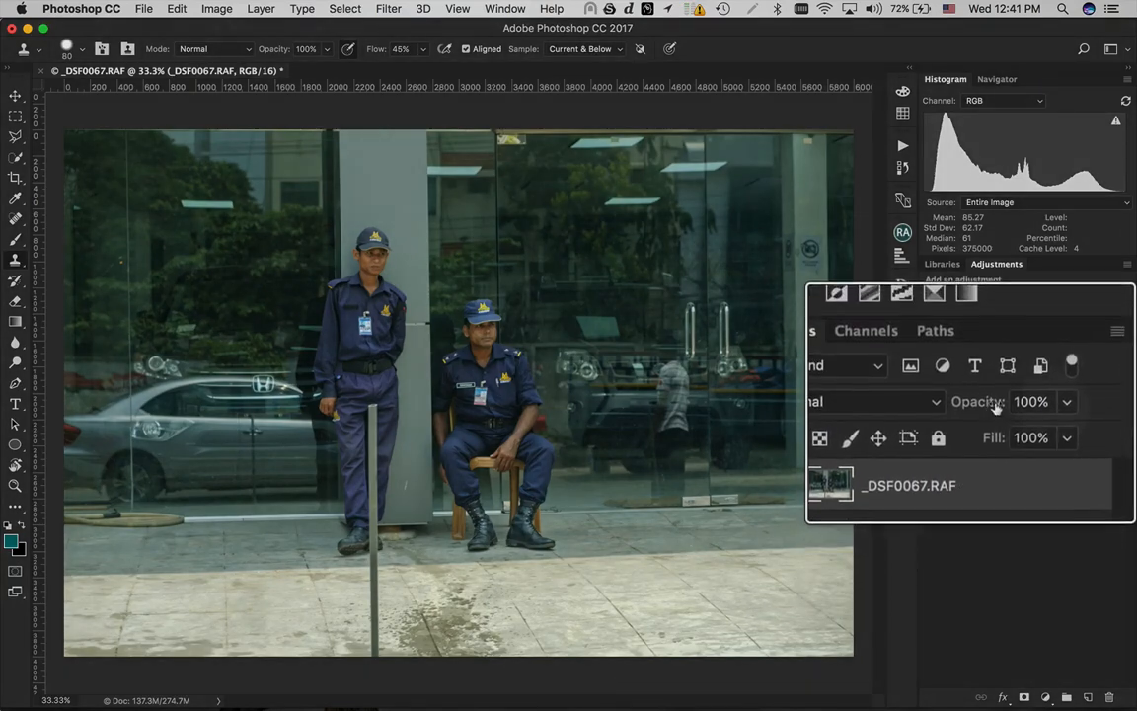
{"action": "left_click_drag", "start_coordinate": [974, 401], "coordinate": [973, 406]}
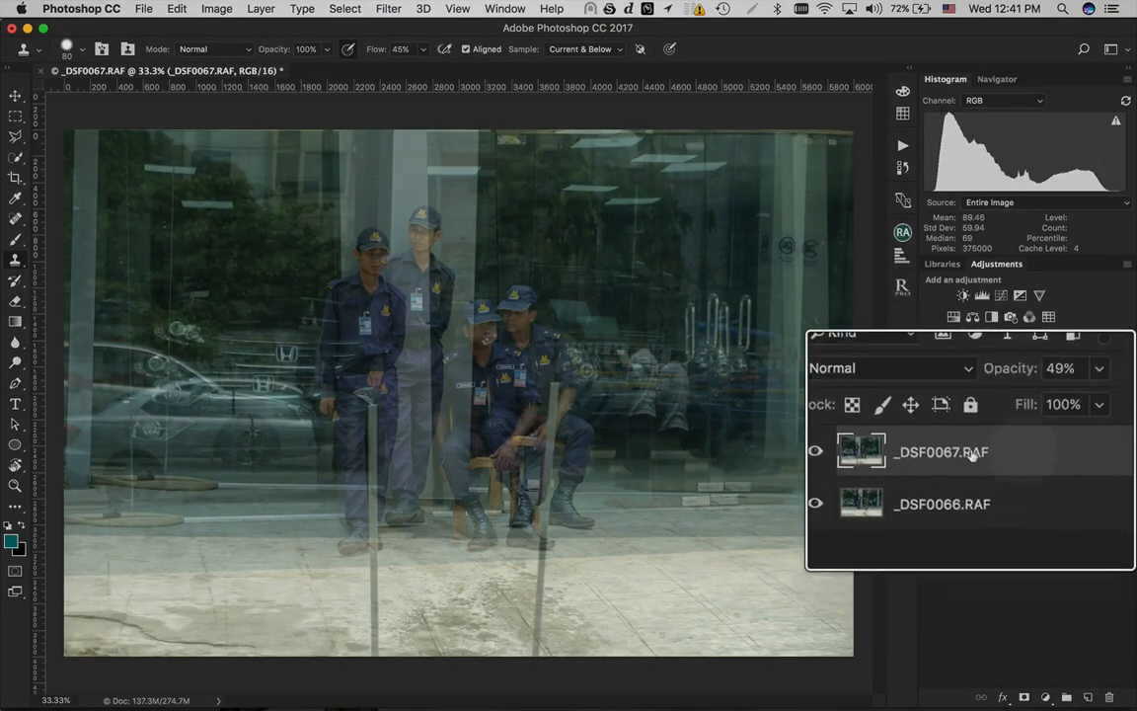
Move the _DSF0066.RAF layer so that its two guards roughly overlap the guards in _DSF0067.RAF
{"action": "left_click", "coordinate": [972, 484]}
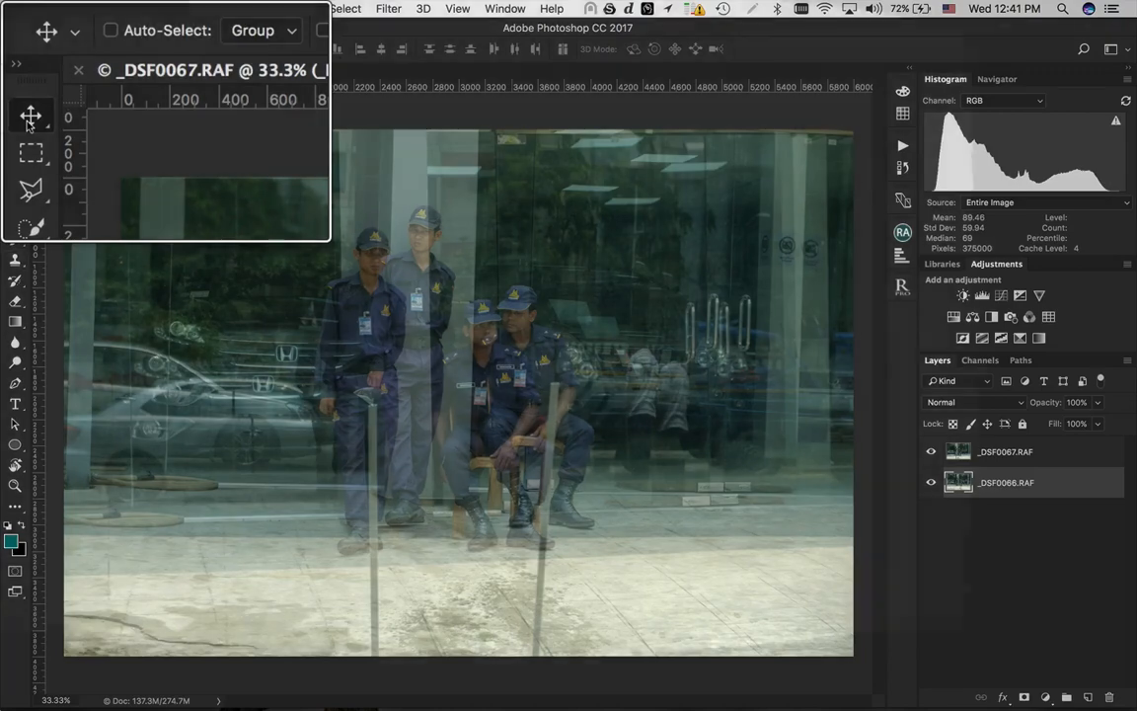
{"action": "key", "text": "v"}
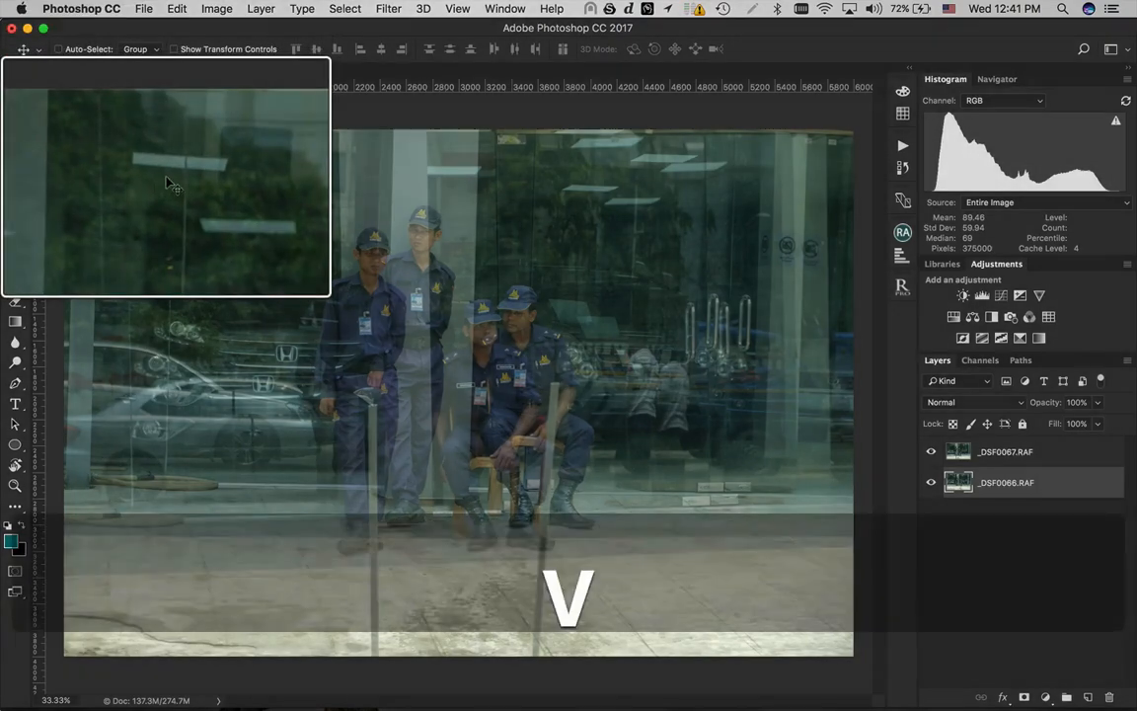
{"action": "key", "text": "super"}
{"action": "mouse_move", "coordinate": [441, 328]}
{"action": "left_mouse_down"}
{"action": "mouse_move", "coordinate": [426, 285]}
{"action": "mouse_move", "coordinate": [419, 294]}
{"action": "mouse_move", "coordinate": [446, 299]}
{"action": "mouse_move", "coordinate": [472, 359]}
{"action": "mouse_move", "coordinate": [446, 350]}
{"action": "mouse_move", "coordinate": [445, 324]}
{"action": "mouse_move", "coordinate": [431, 338]}
{"action": "left_mouse_up"}
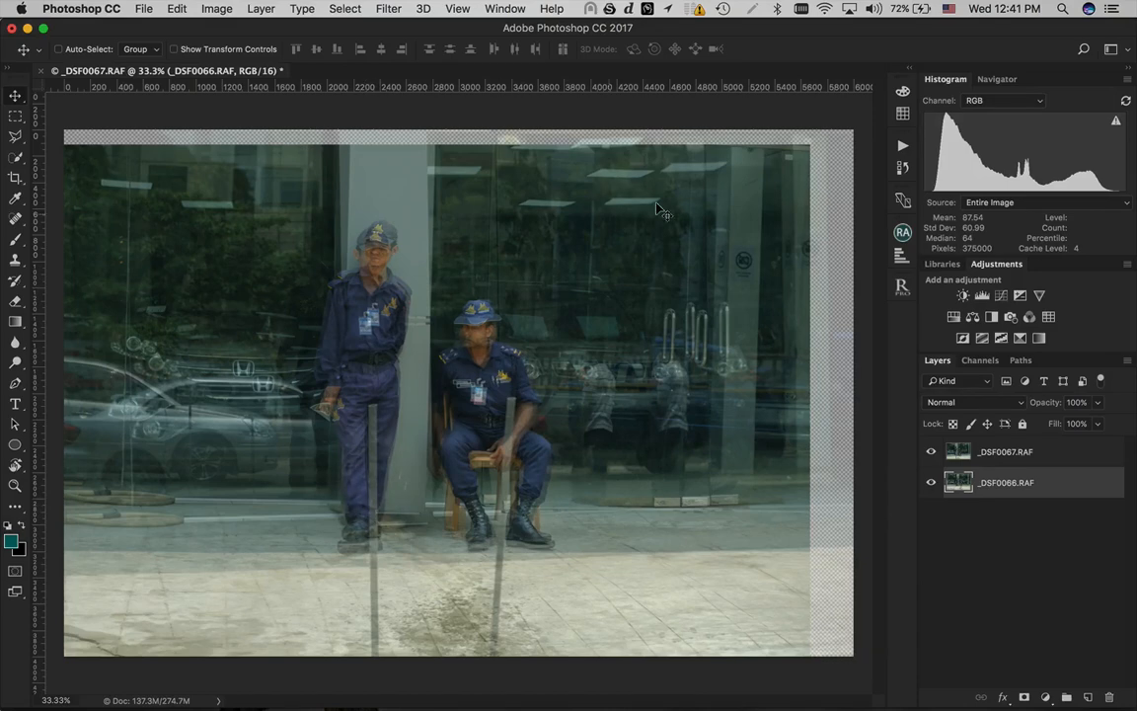
{"action": "key", "text": "super"}
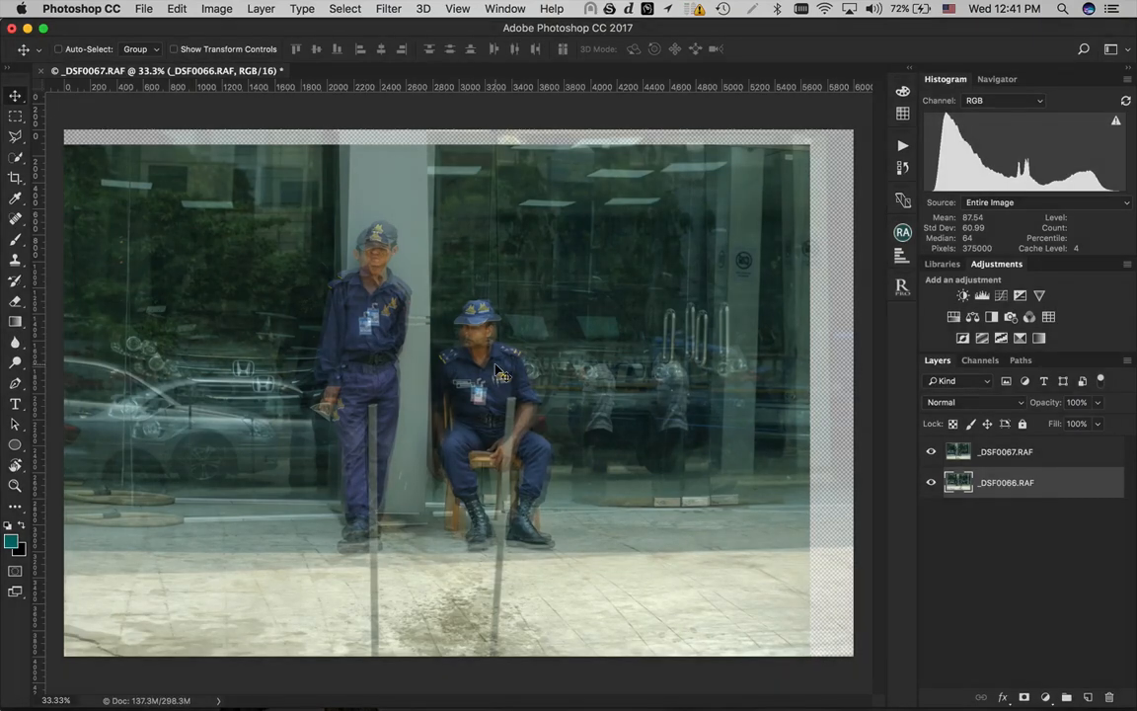
{"action": "key", "text": "super"}
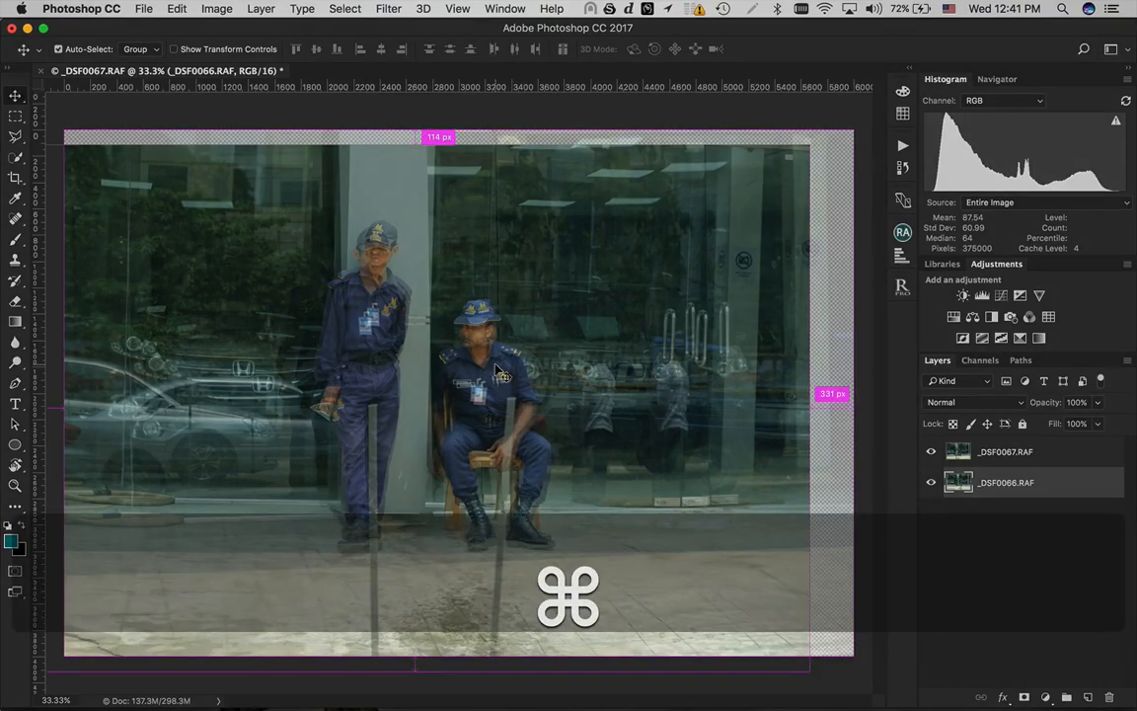
Fine-tune the position of the _DSF0066.RAF layer so the standing guard's trousers and shoe match in both shots
{"action": "key", "text": "super+equal"}
{"action": "key", "text": "super+equal"}
{"action": "key", "text": "super+equal"}
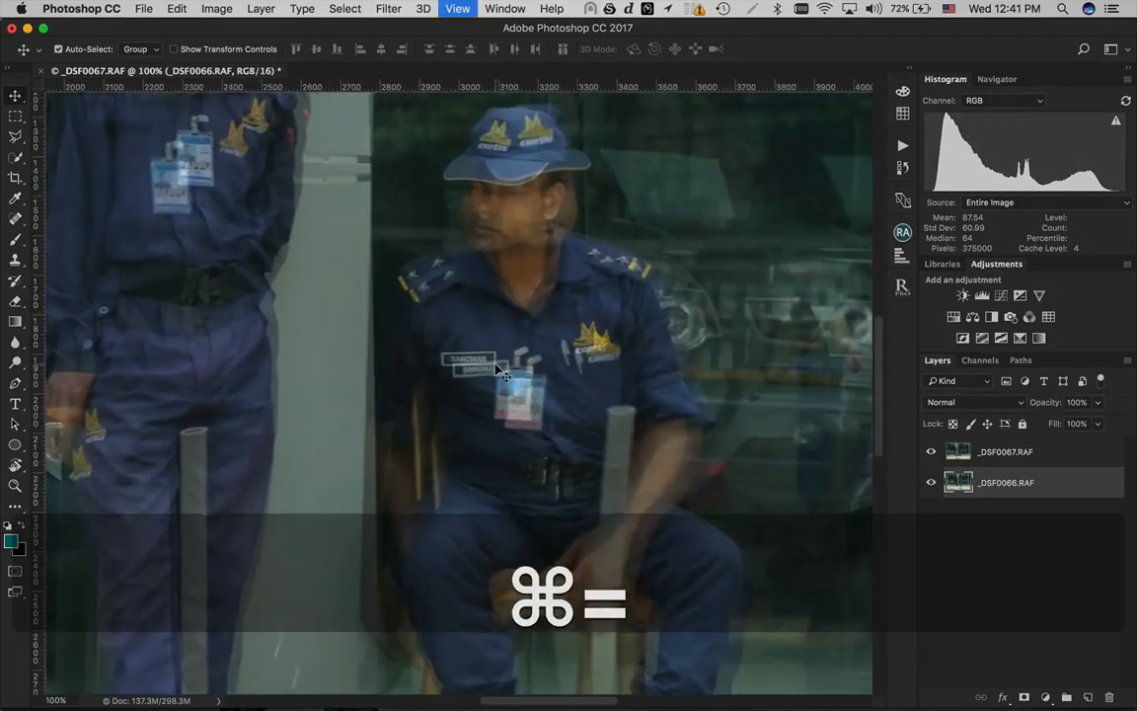
{"action": "key", "text": "super+equal"}
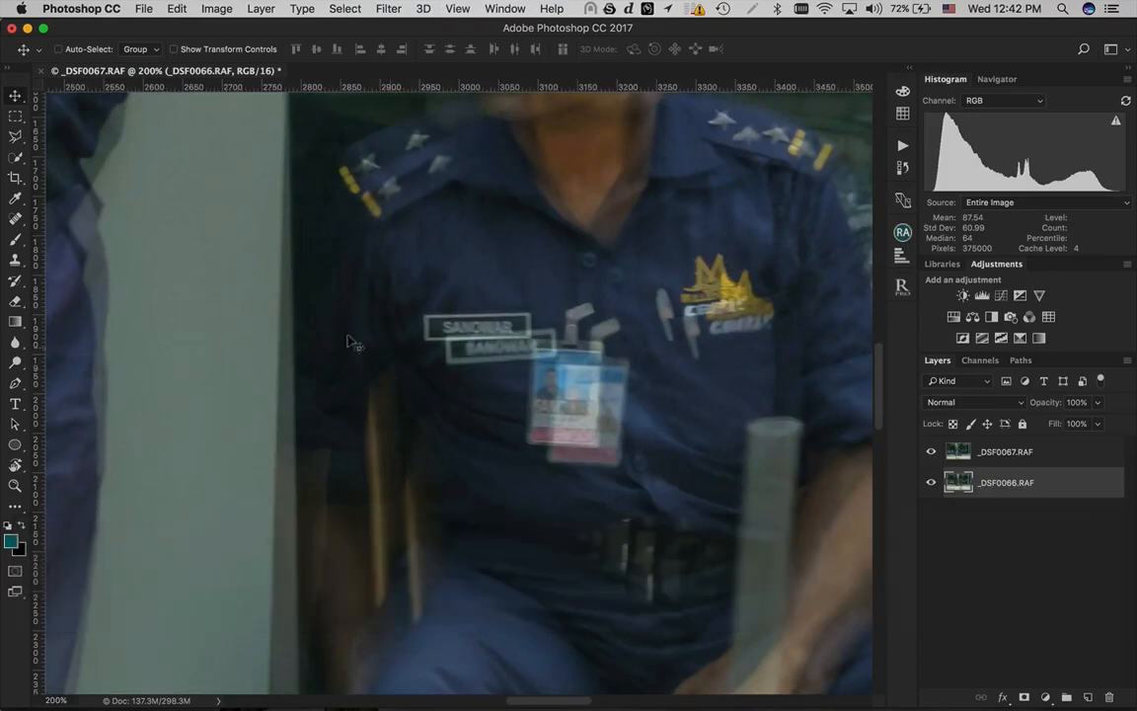
{"action": "scroll", "coordinate": [271, 332], "scroll_direction": "left", "scroll_amount": 10}
{"action": "scroll", "coordinate": [274, 334], "scroll_direction": "up", "scroll_amount": 5}
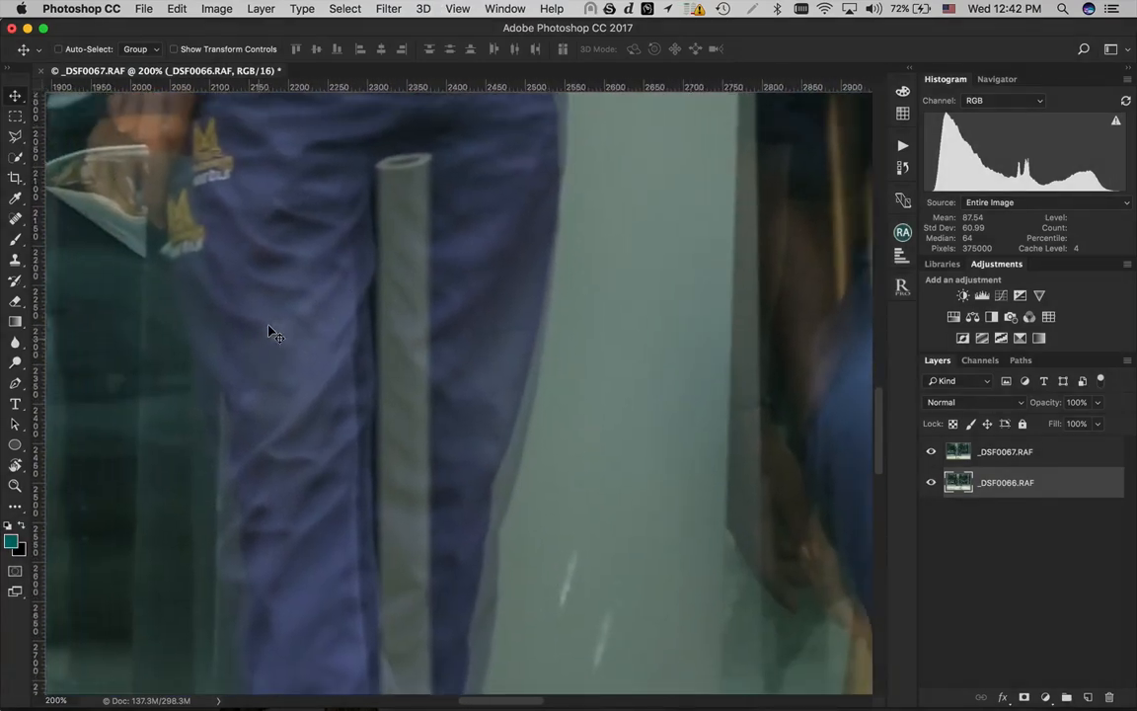
{"action": "scroll", "coordinate": [280, 338], "scroll_direction": "up", "scroll_amount": 2}
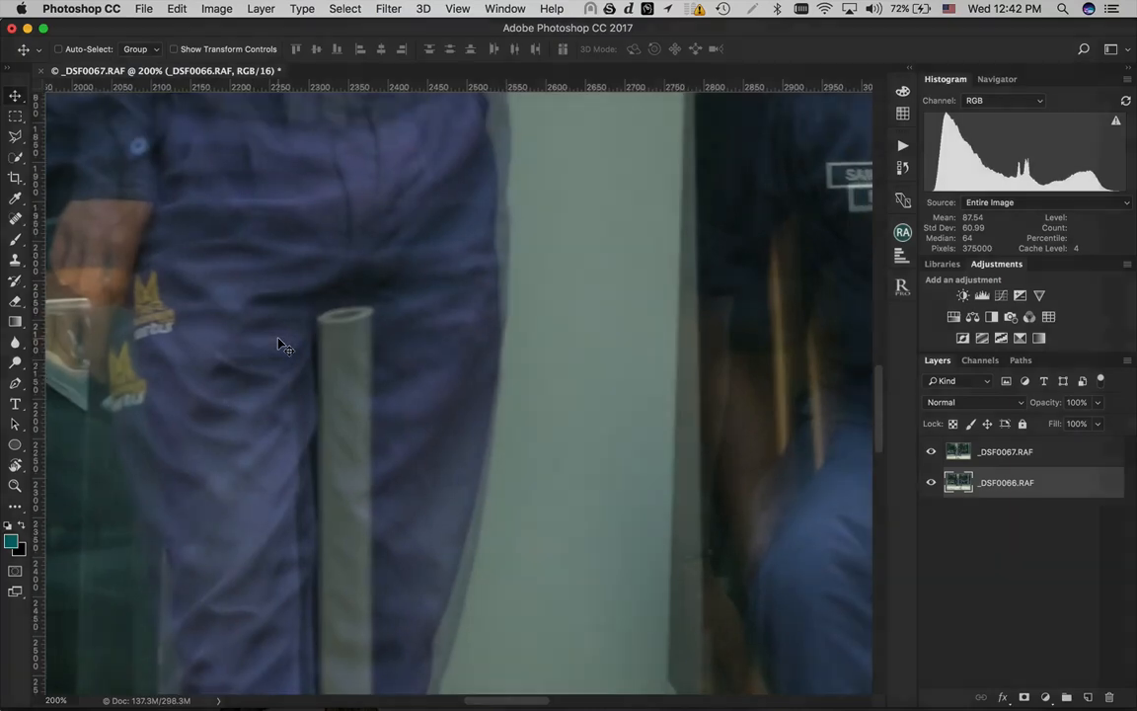
{"action": "key", "text": "super+minus"}
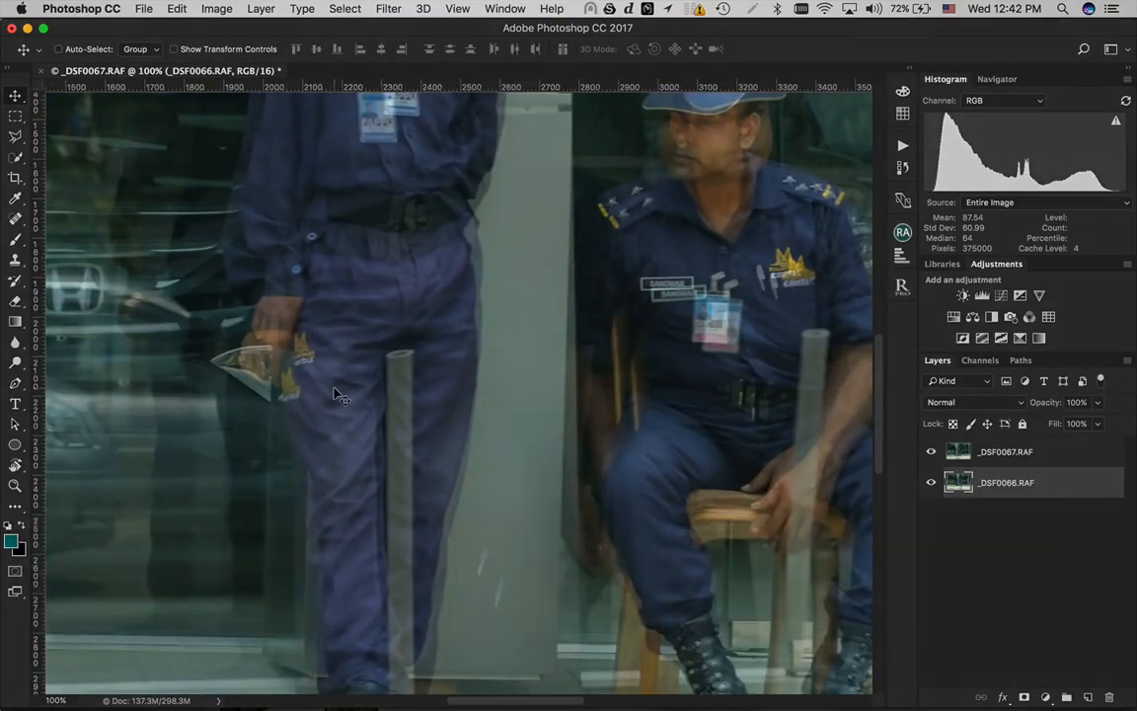
{"action": "key", "text": "v"}
{"action": "mouse_move", "coordinate": [346, 425]}
{"action": "left_mouse_down"}
{"action": "mouse_move", "coordinate": [324, 395]}
{"action": "mouse_move", "coordinate": [331, 440]}
{"action": "left_mouse_up"}
{"action": "scroll", "coordinate": [340, 464], "scroll_direction": "down", "scroll_amount": 10}
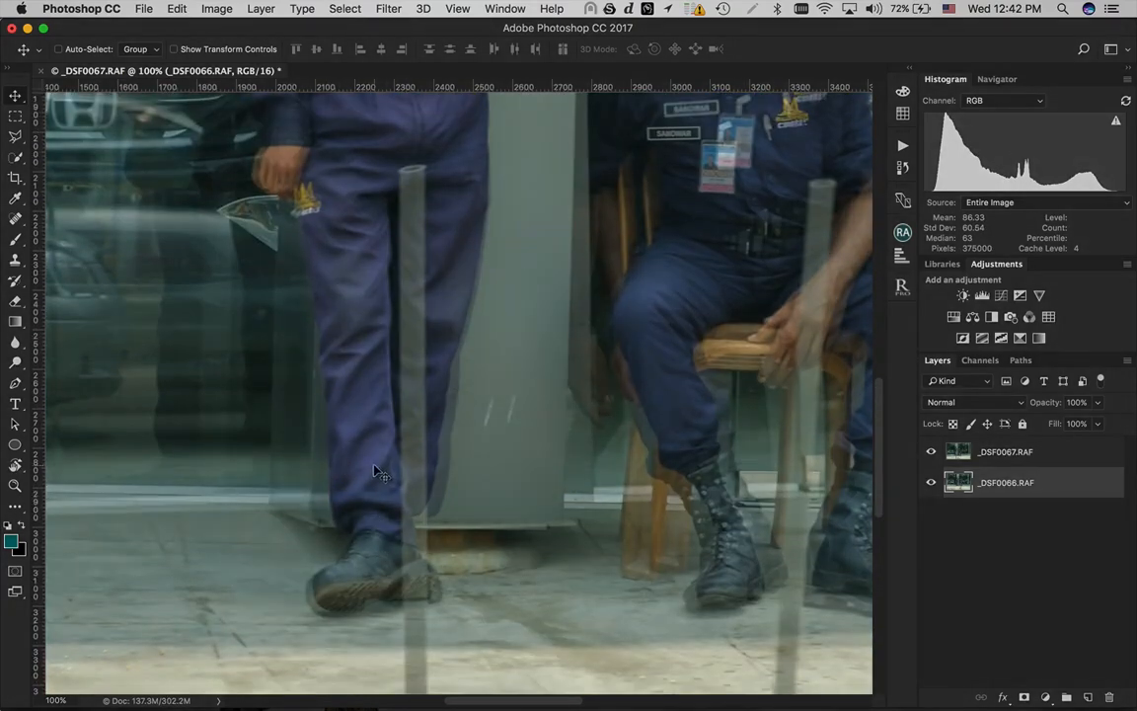
{"action": "left_click_drag", "start_coordinate": [369, 463], "coordinate": [373, 462]}
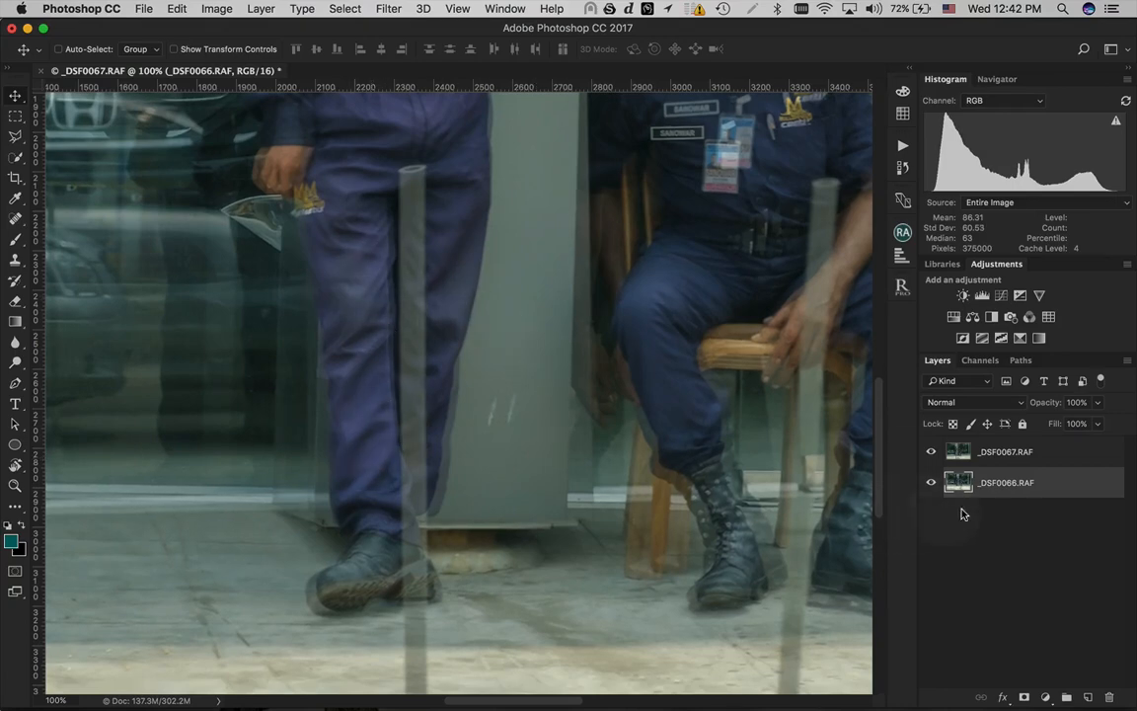
Restore the _DSF0067.RAF layer's opacity to 100%
{"action": "key", "text": "super+minus"}
{"action": "key", "text": "super+minus"}
{"action": "key", "text": "super+minus"}
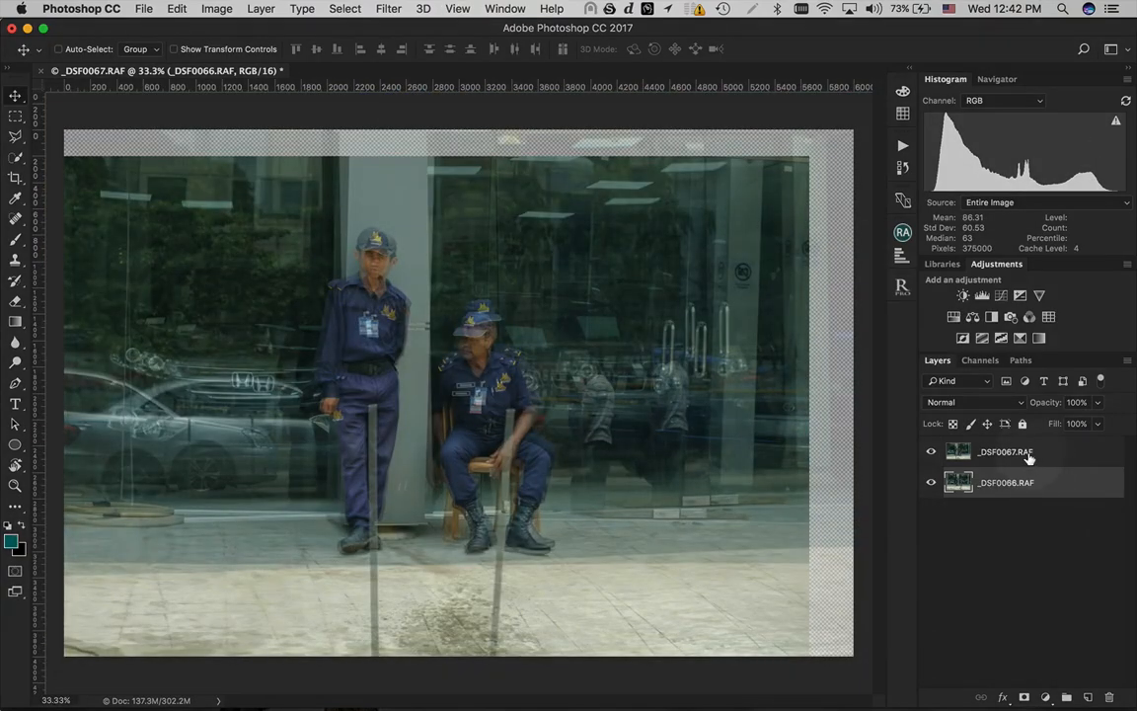
{"action": "left_click", "coordinate": [1029, 453]}
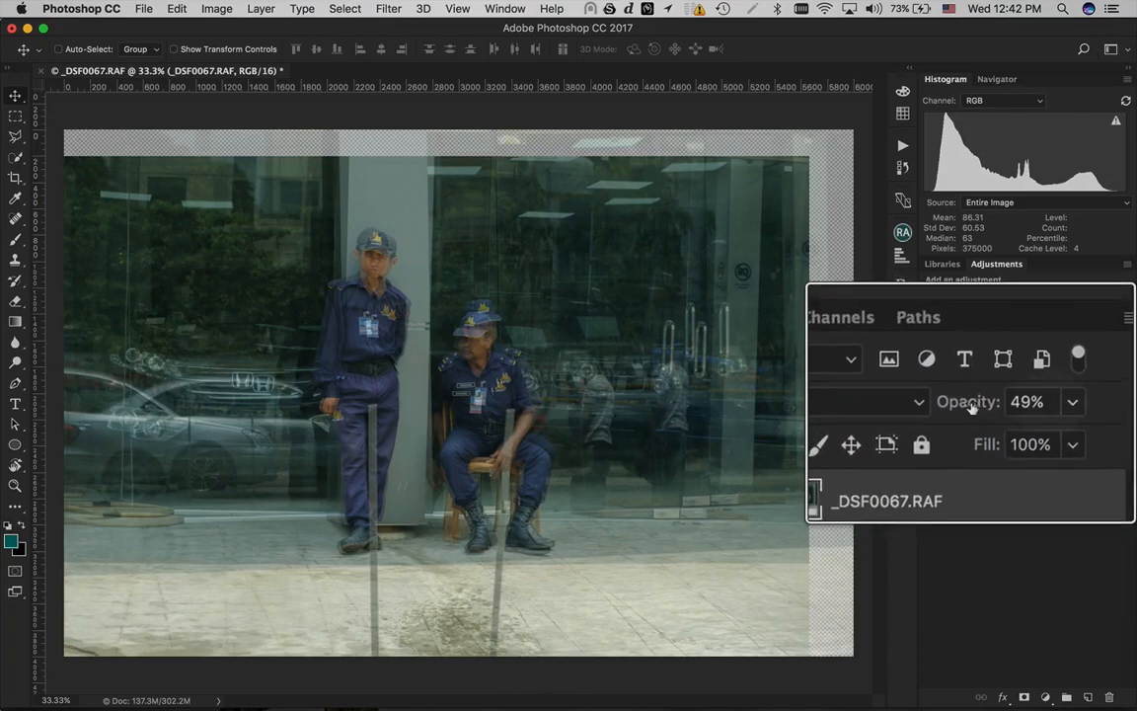
{"action": "left_click_drag", "start_coordinate": [1047, 403], "coordinate": [1098, 404]}
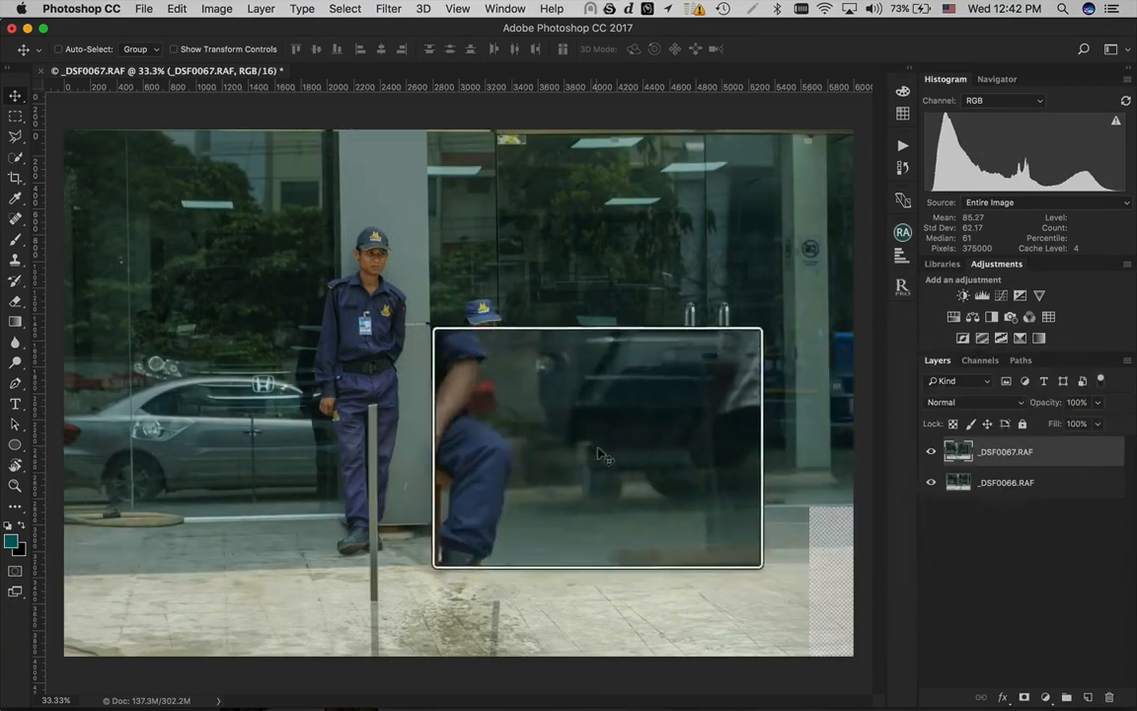
Check the area around the pole up close and add a white layer mask to the _DSF0067.RAF layer
{"action": "scroll", "coordinate": [511, 421], "scroll_direction": "down", "scroll_amount": 5}
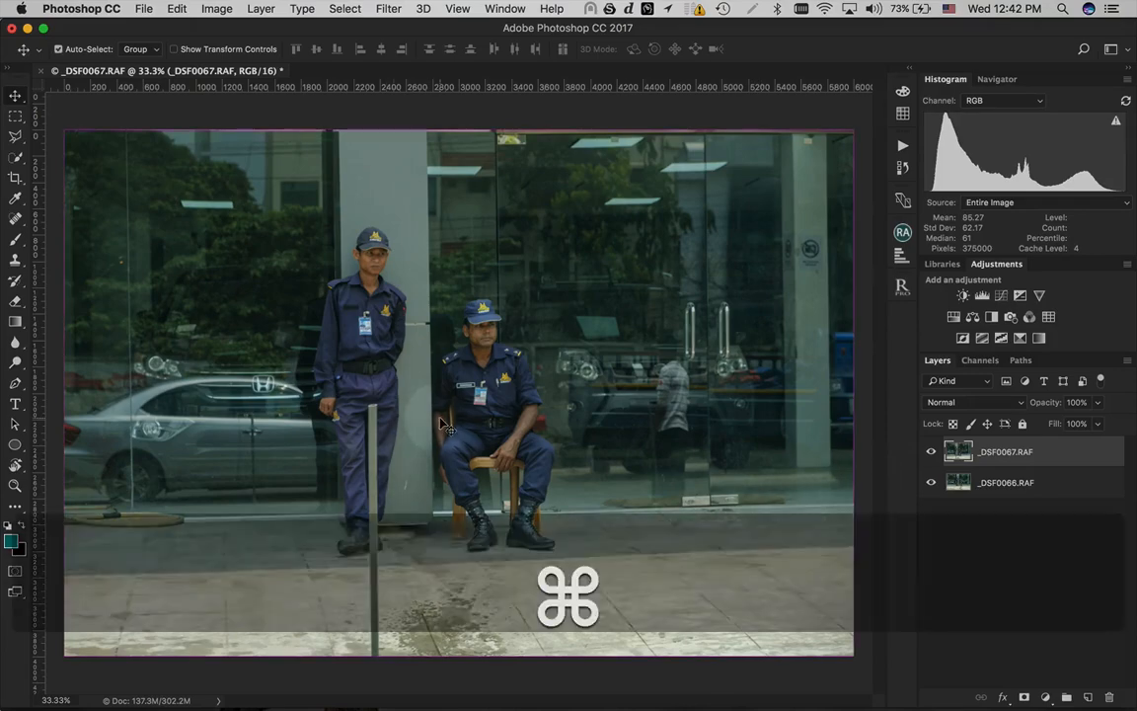
{"action": "key", "text": "super+equal"}
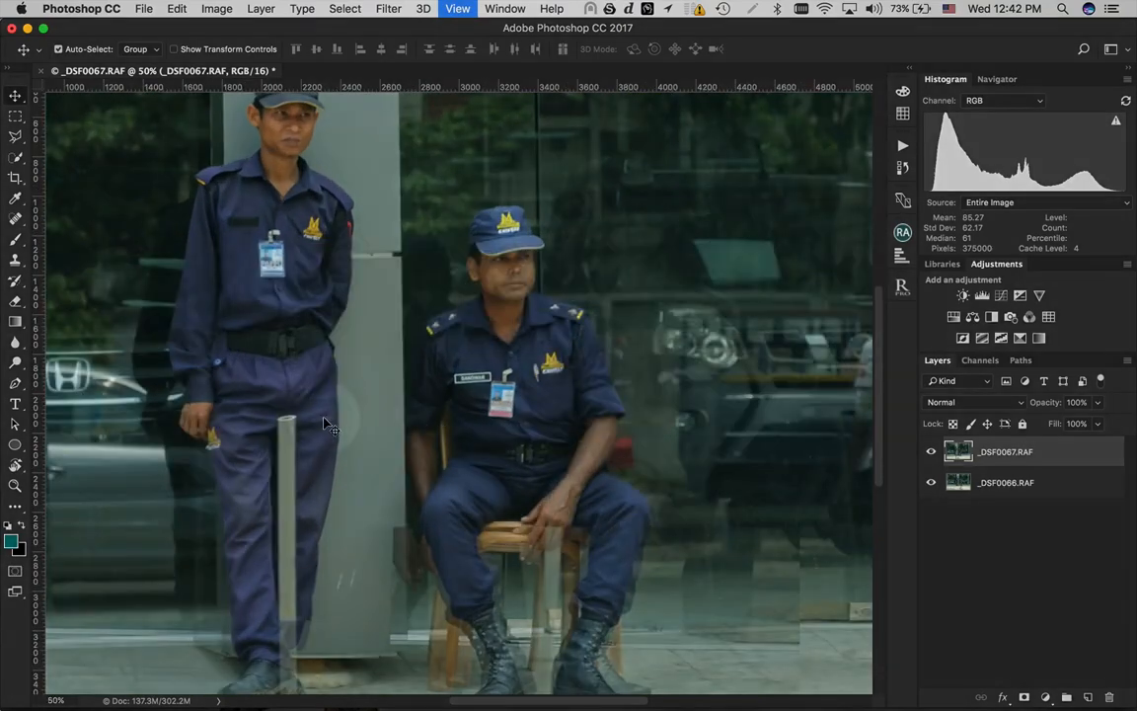
{"action": "key", "text": "super+equal"}
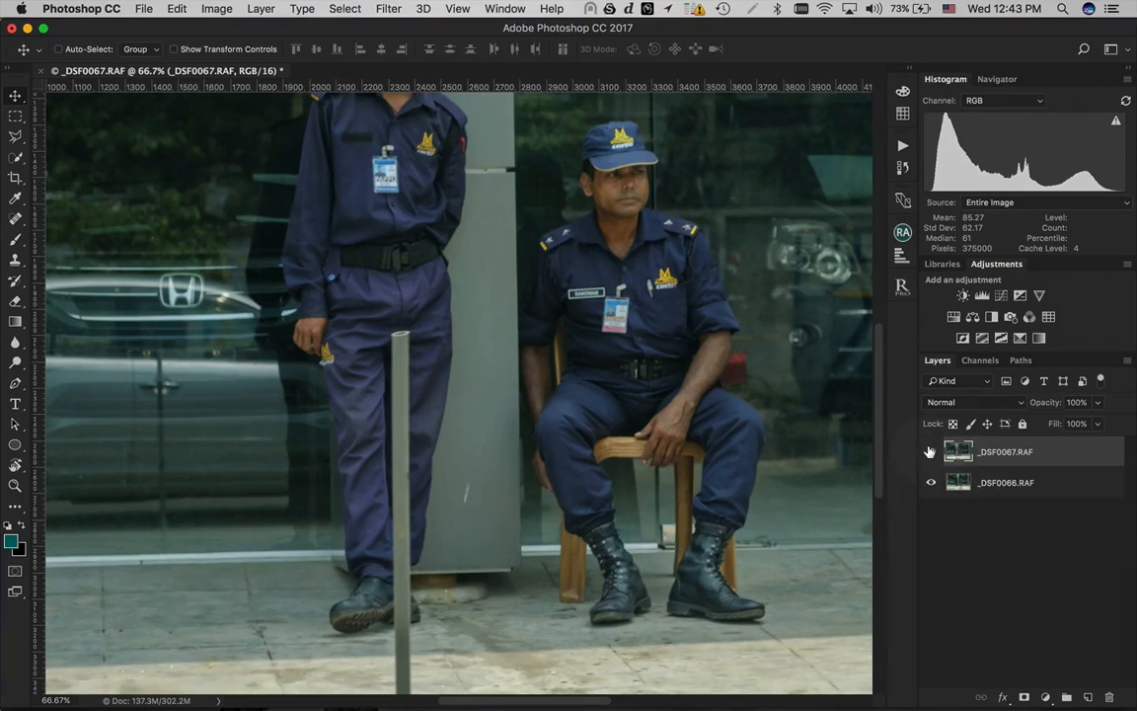
{"action": "scroll", "coordinate": [1003, 465], "scroll_direction": "up", "scroll_amount": 5}
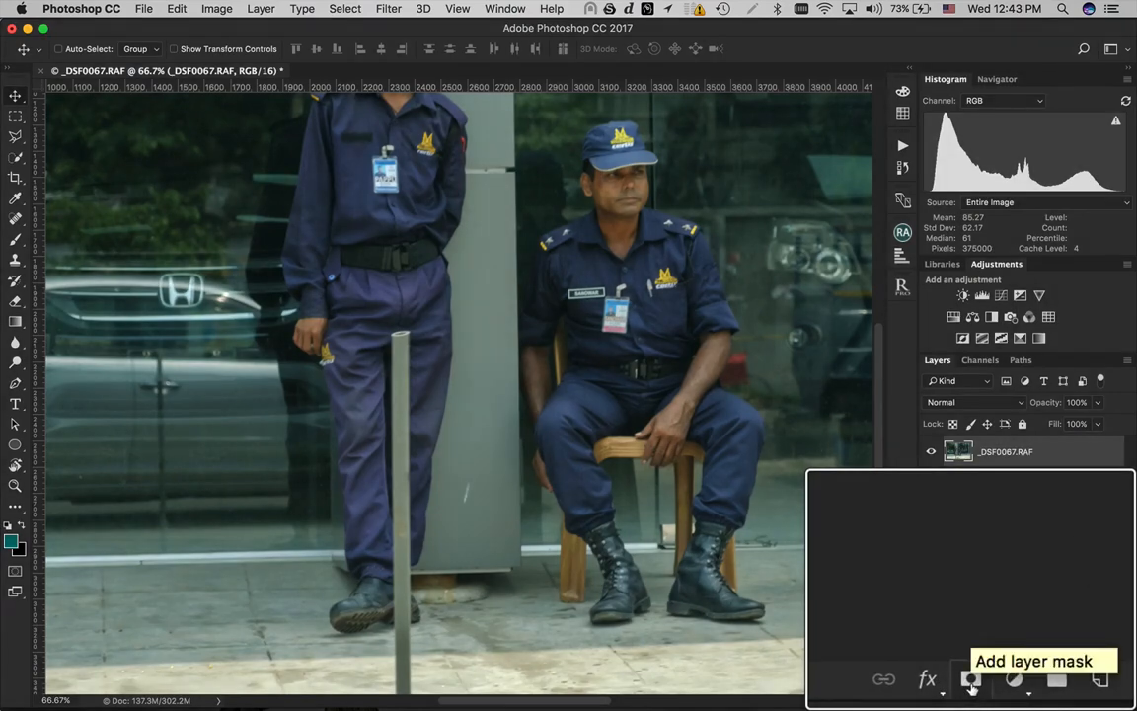
{"action": "left_click", "coordinate": [1024, 697]}
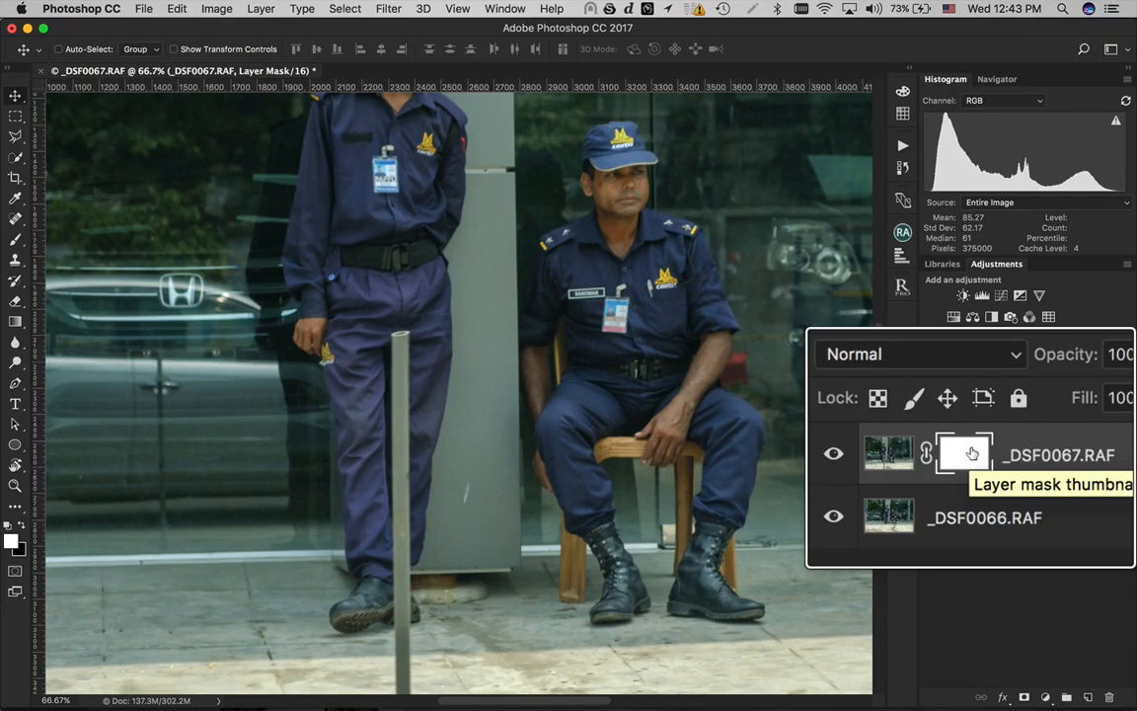
View the _DSF0067.RAF layer's mask on its own, return to the photo, and compare the image with that layer hidden and shown
{"action": "key", "text": "alt"}
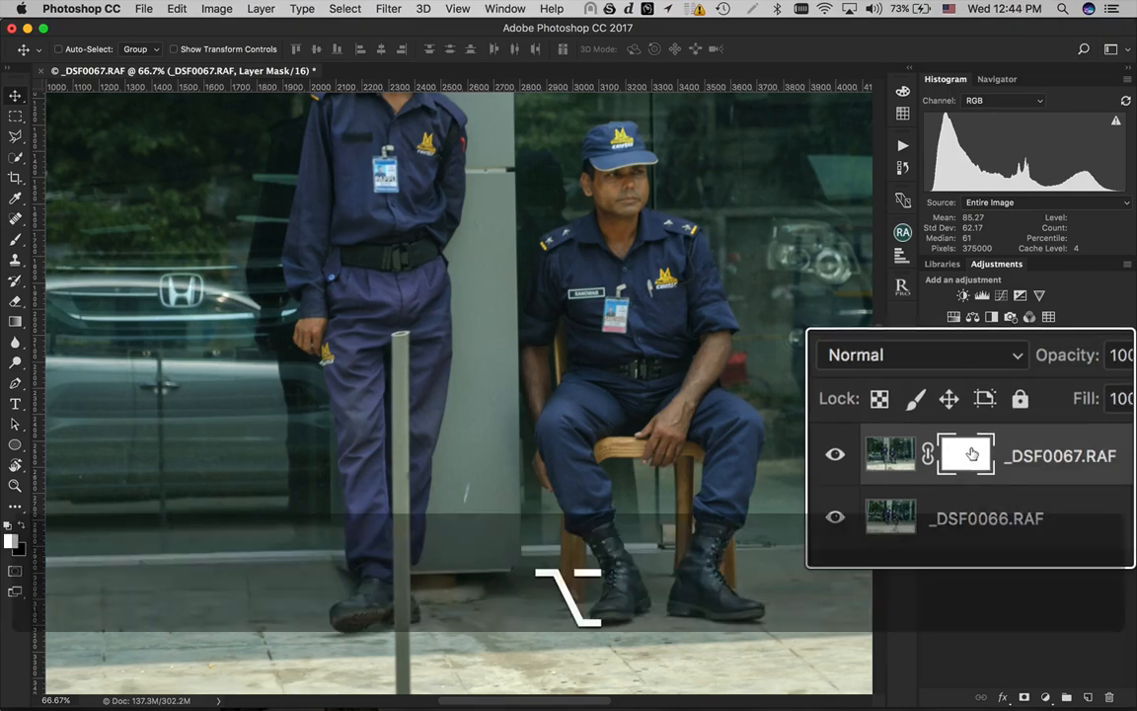
{"action": "left_click", "coordinate": [972, 453], "text": "alt"}
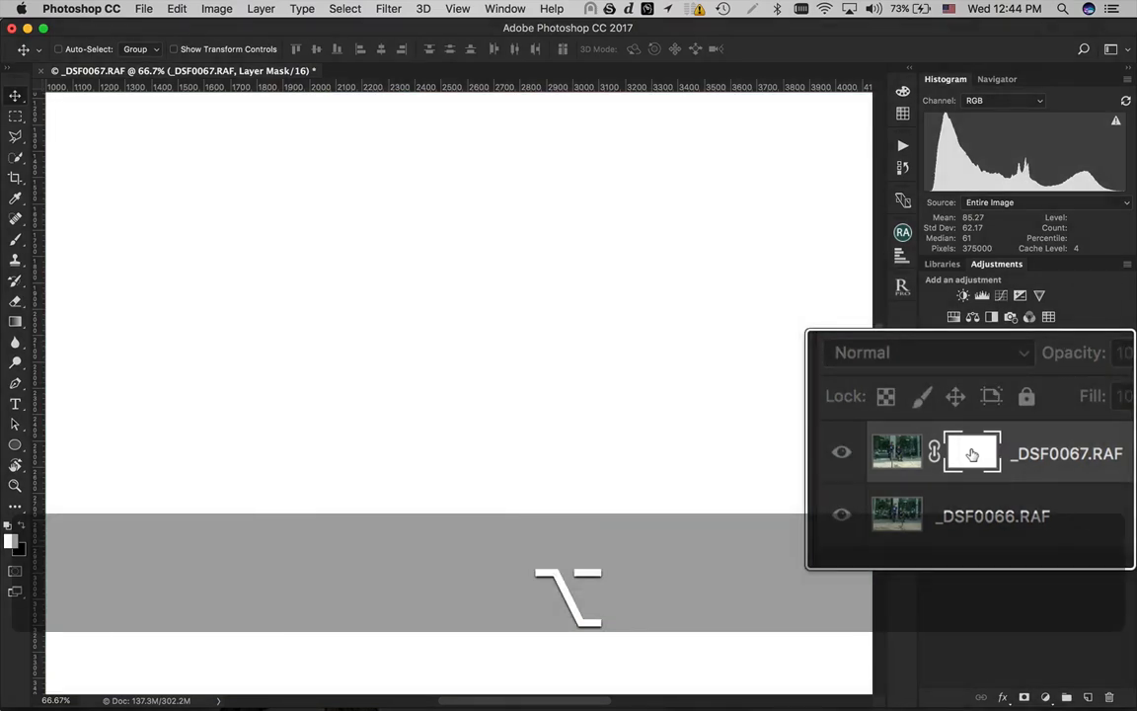
{"action": "left_click", "coordinate": [971, 453], "text": "alt"}
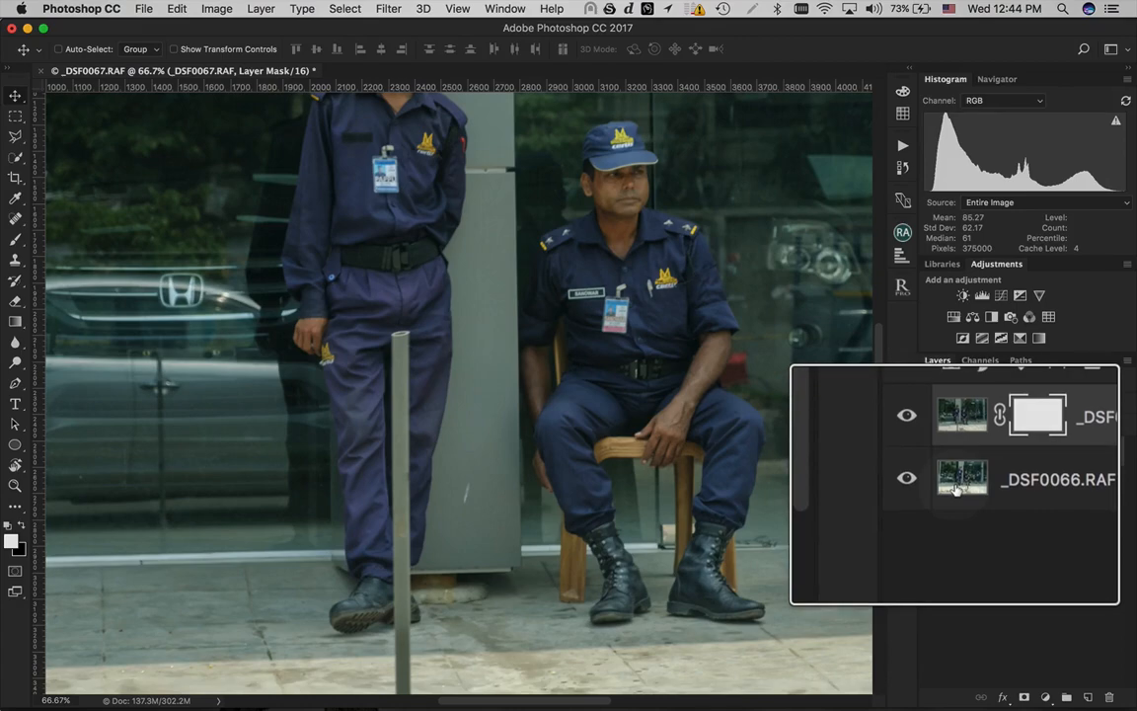
{"action": "left_click", "coordinate": [931, 451]}
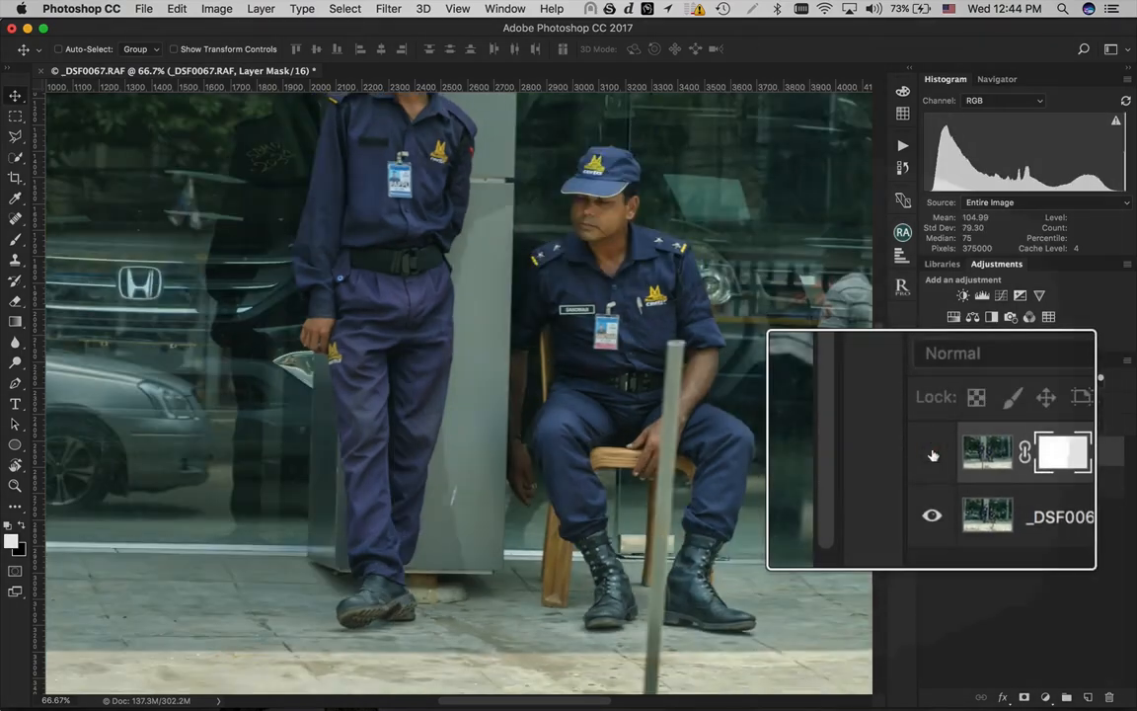
{"action": "left_click", "coordinate": [931, 452]}
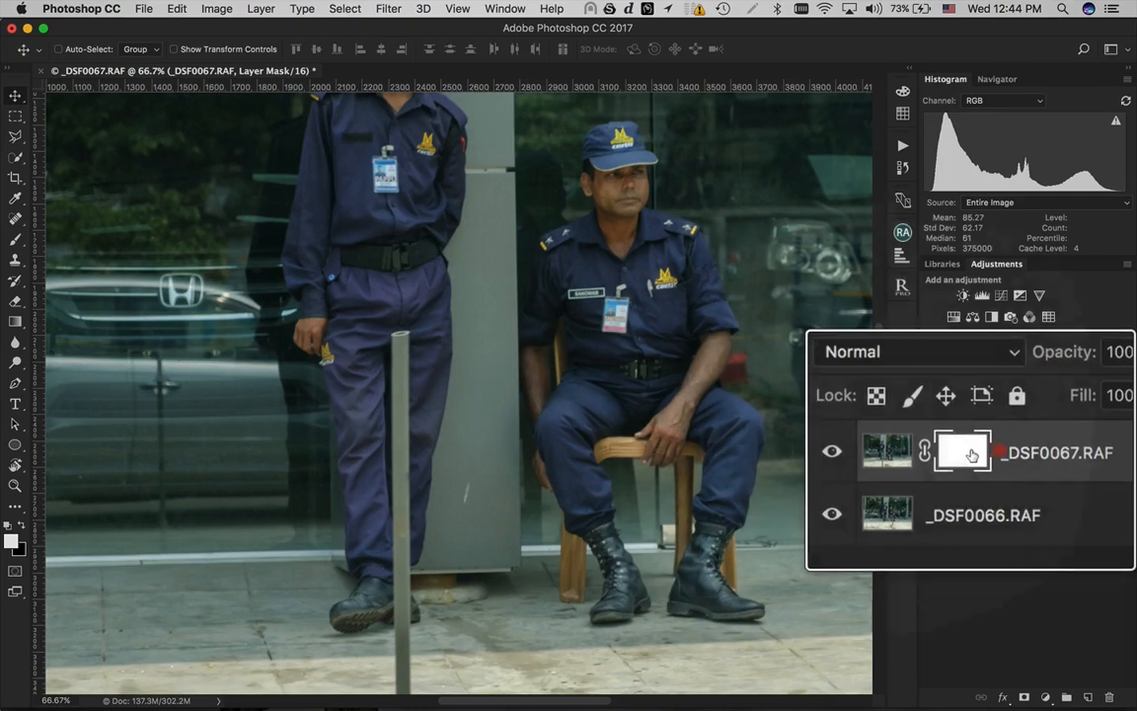
Switch between the _DSF0067.RAF layer's image and its mask, leaving the mask active for editing
{"action": "left_click", "coordinate": [958, 452]}
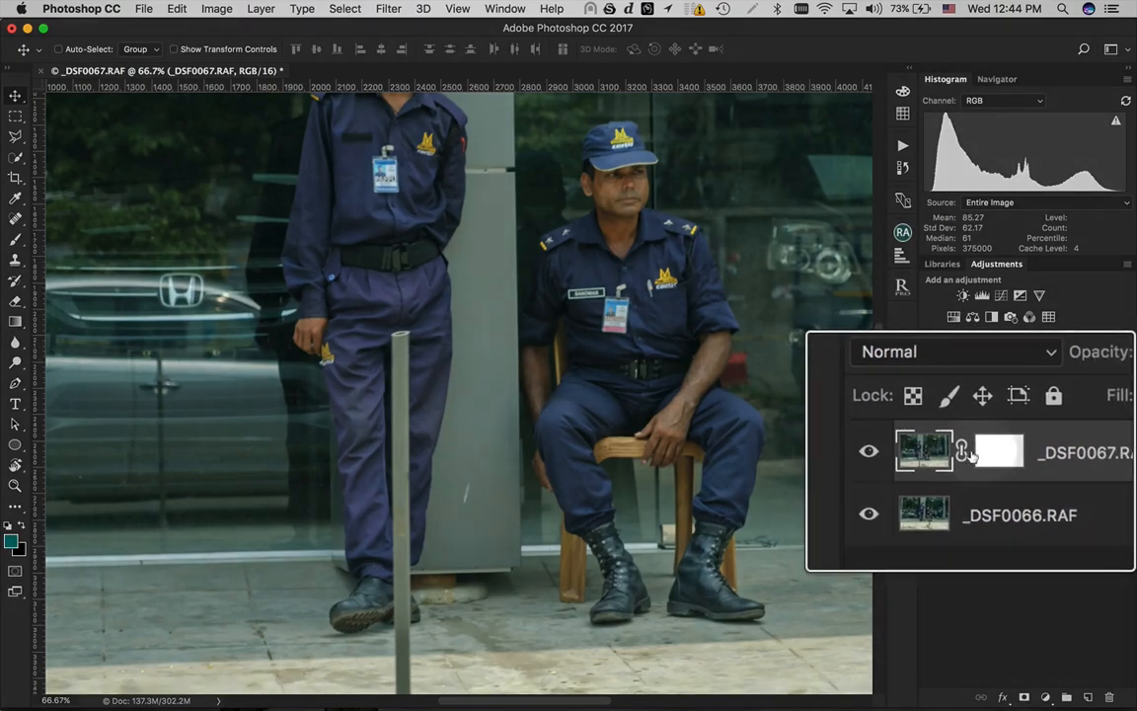
{"action": "left_click", "coordinate": [971, 455]}
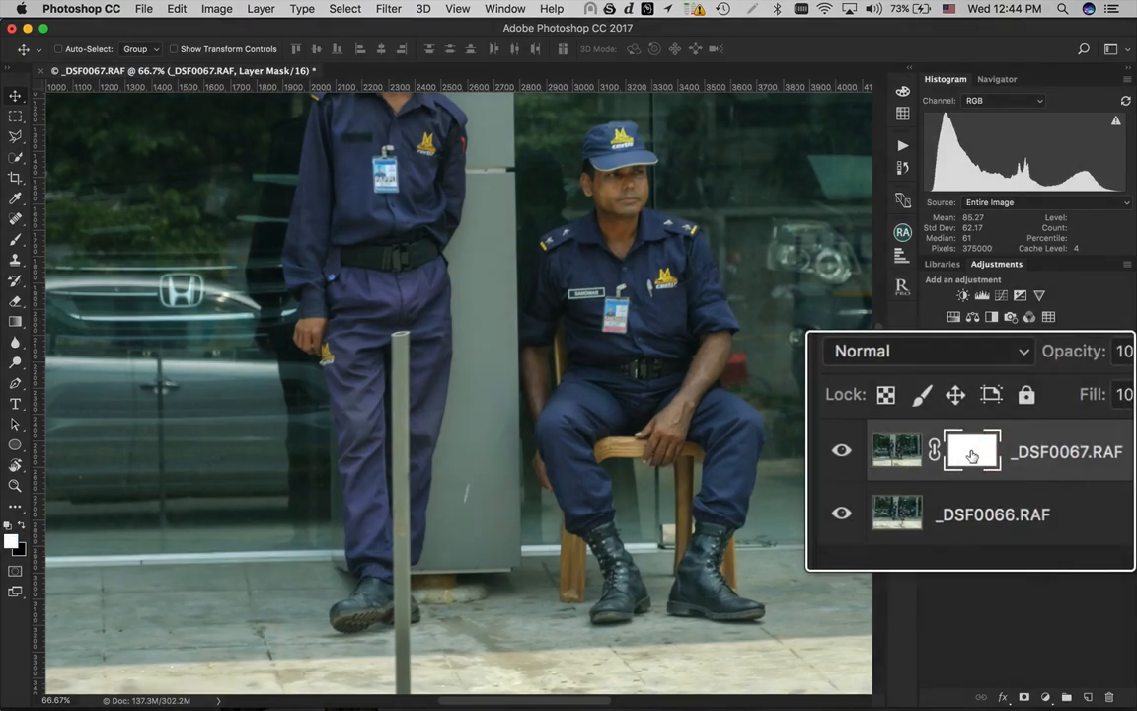
{"action": "key", "text": "alt"}
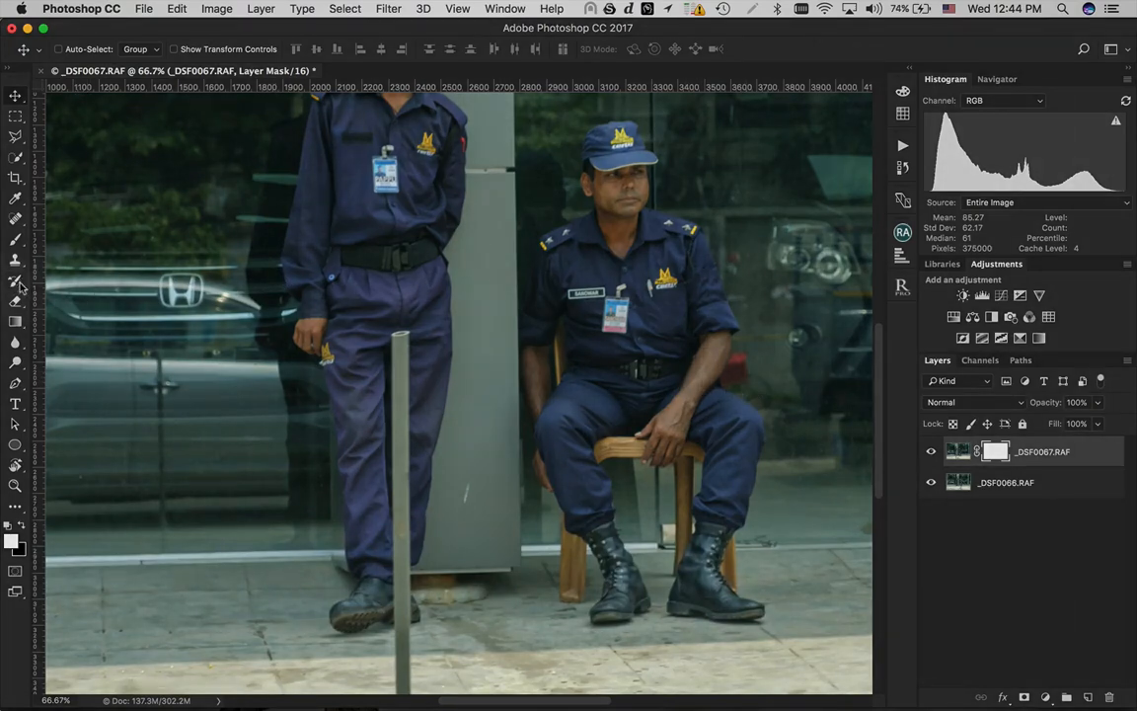
Choose the Brush tool with a soft 250 px tip, 0% hardness and 15% flow
{"action": "key", "text": "super"}
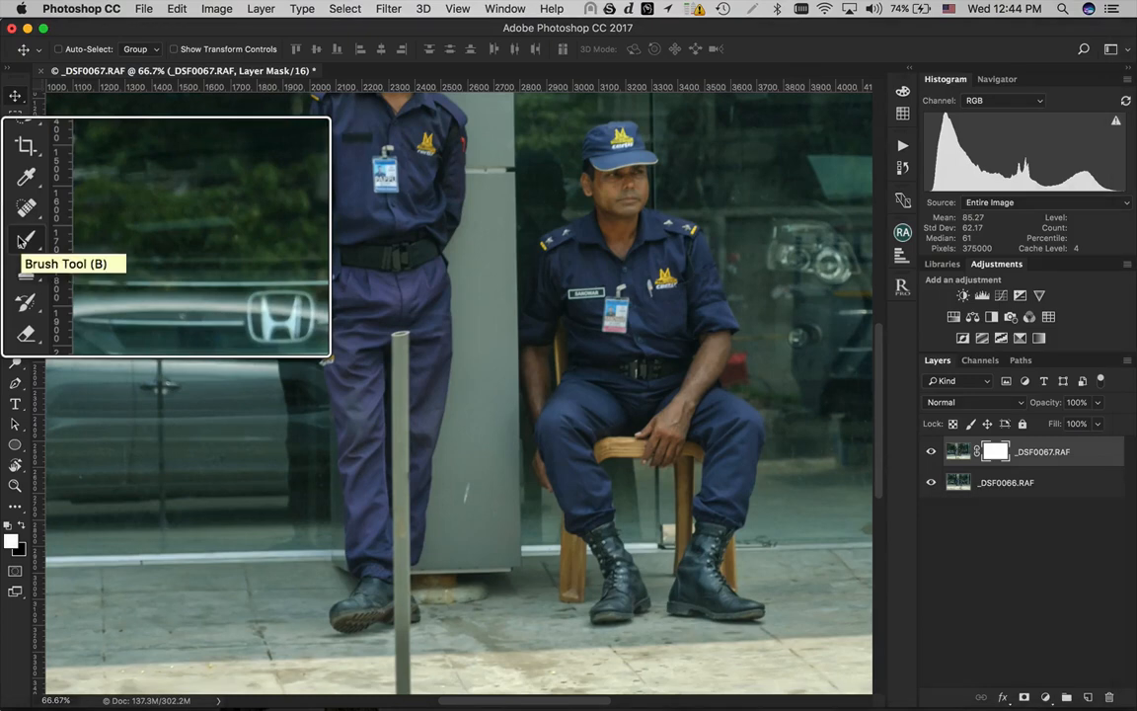
{"action": "left_click", "coordinate": [25, 240]}
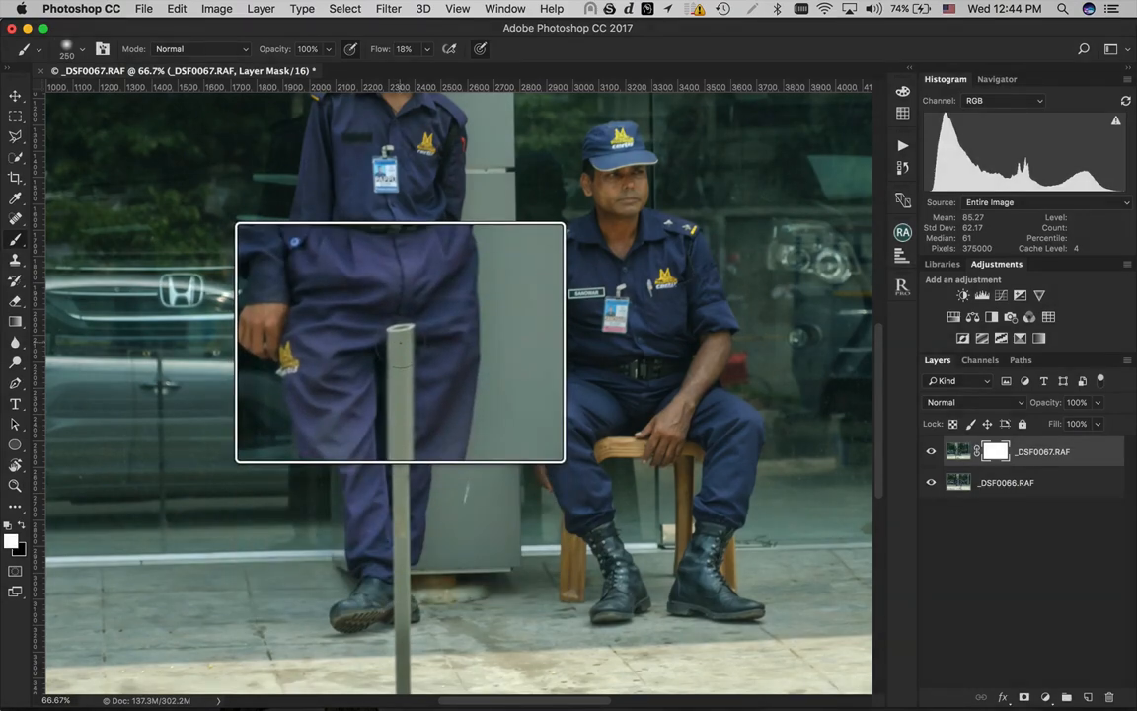
{"action": "key", "text": "super"}
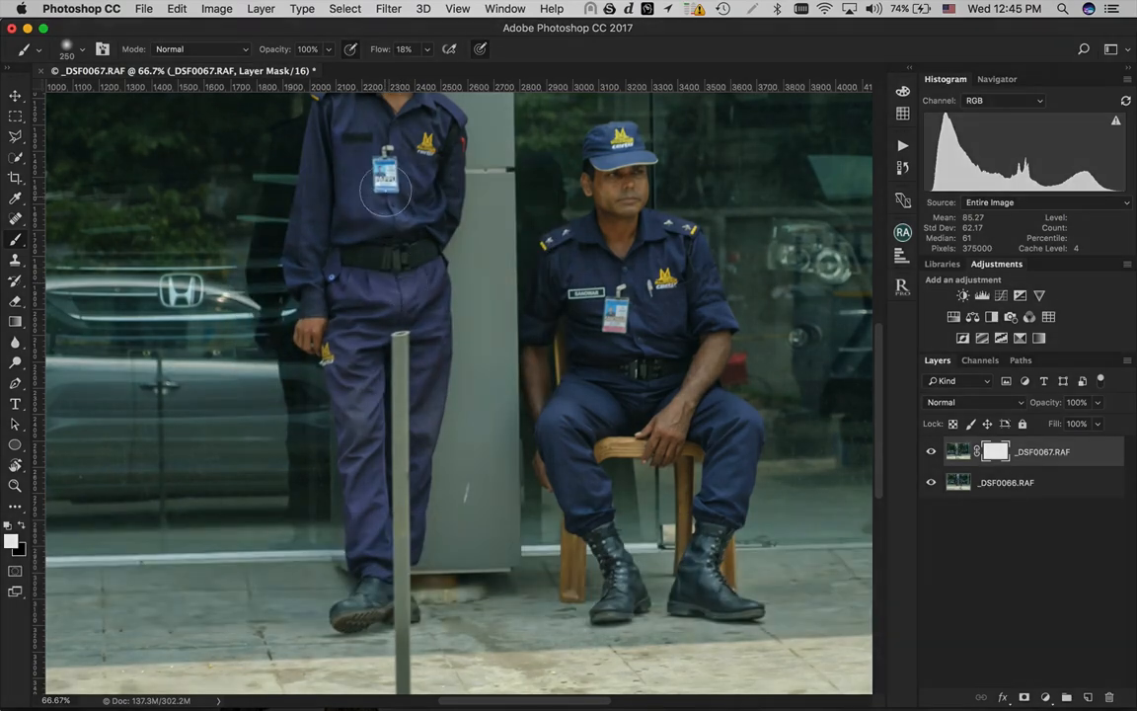
{"action": "key", "text": "super"}
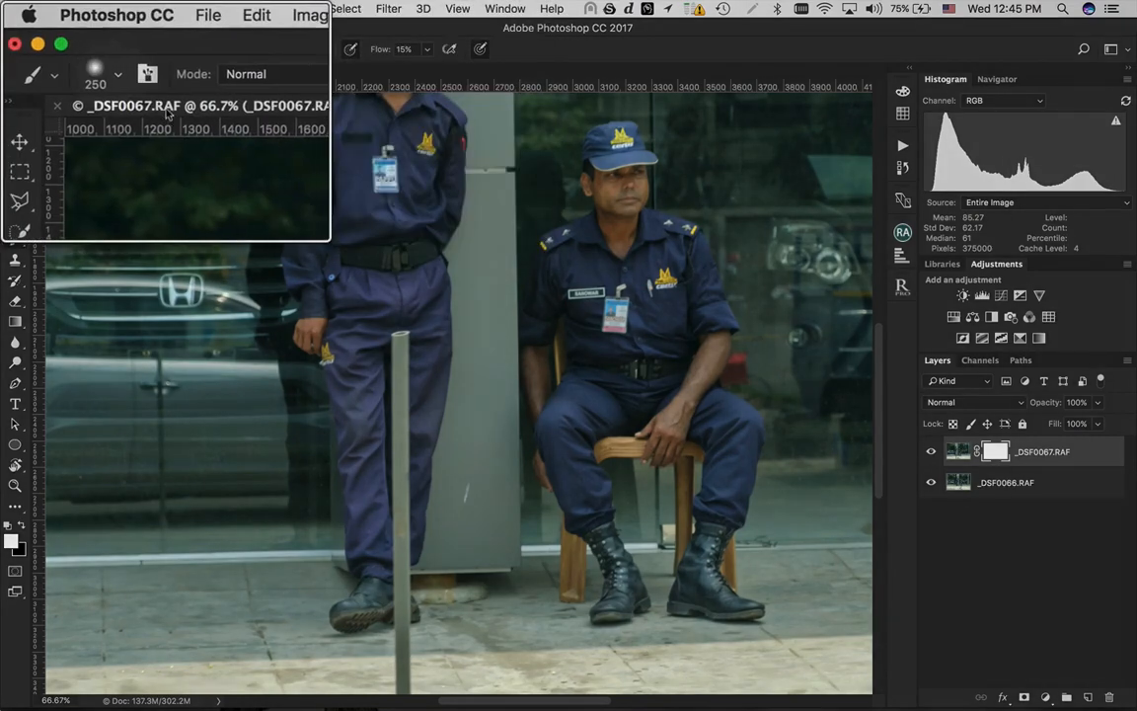
{"action": "left_click", "coordinate": [124, 79]}
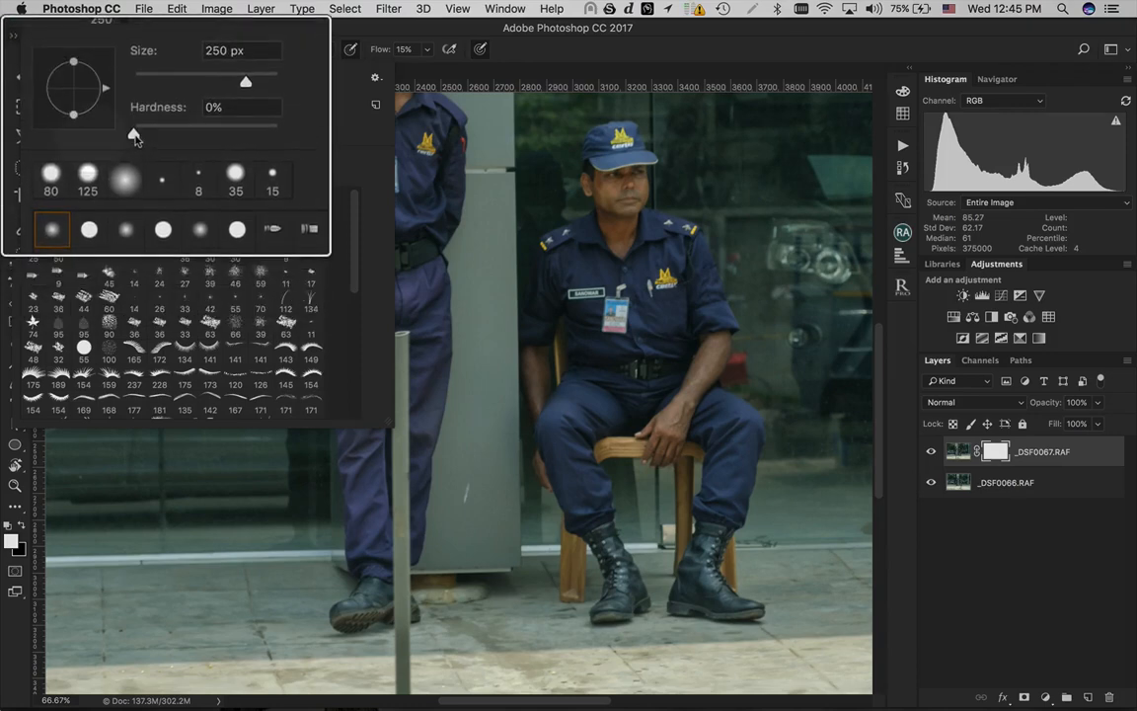
{"action": "left_click", "coordinate": [135, 135]}
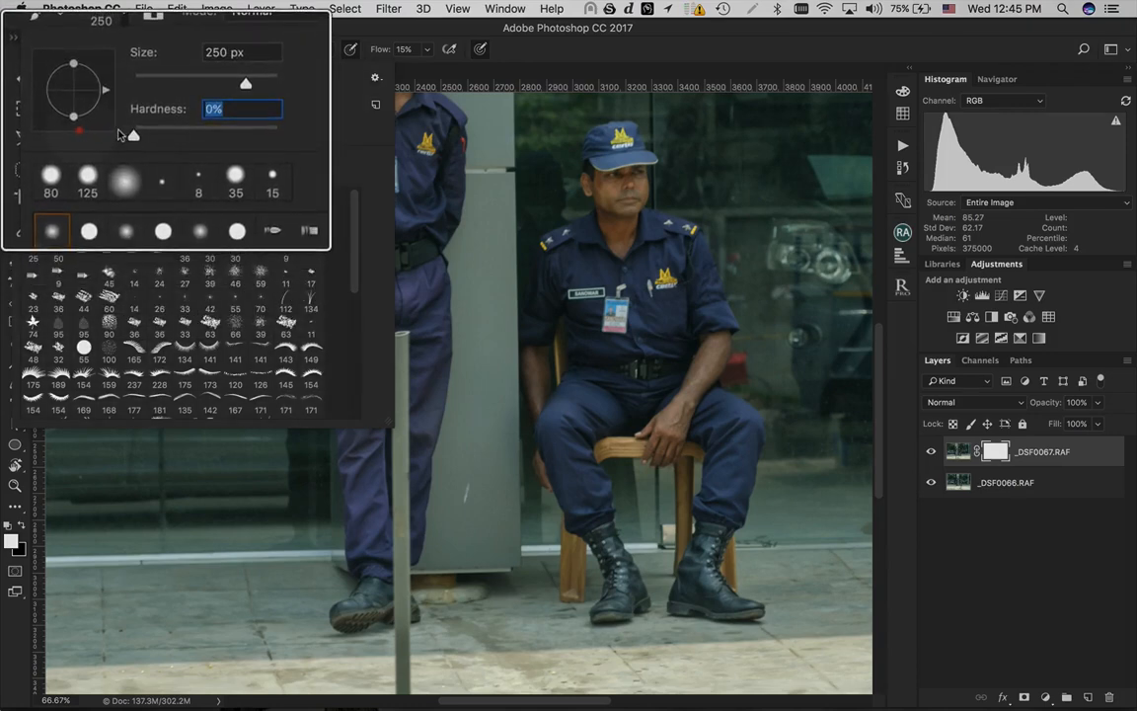
{"action": "key", "text": "Return"}
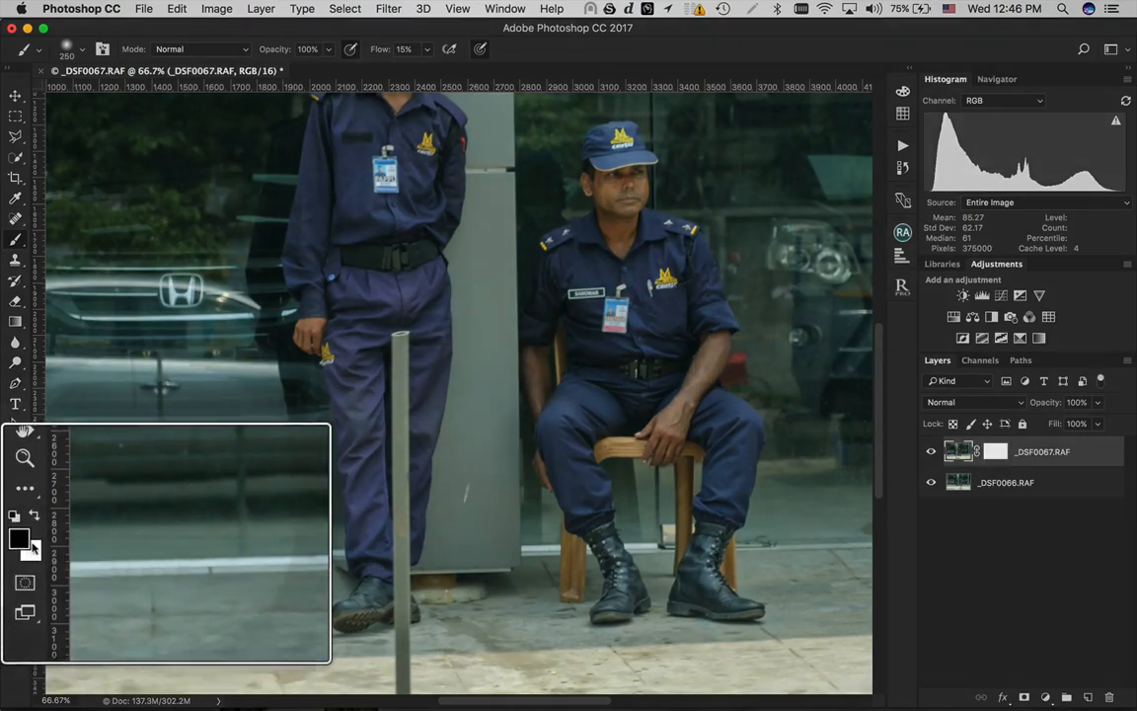
Make black the foreground colour and paint over the upper end of the pole on the _DSF0067.RAF layer's mask
{"action": "key", "text": "x"}
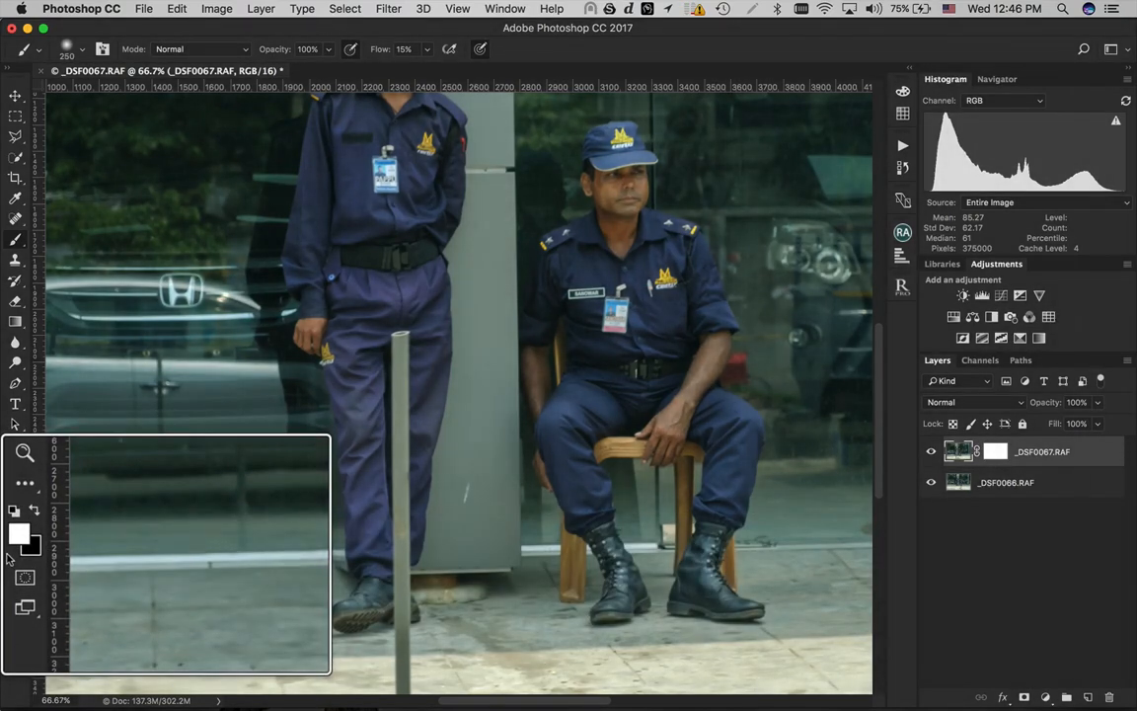
{"action": "key", "text": "x"}
{"action": "key", "text": "x"}
{"action": "key", "text": "x"}
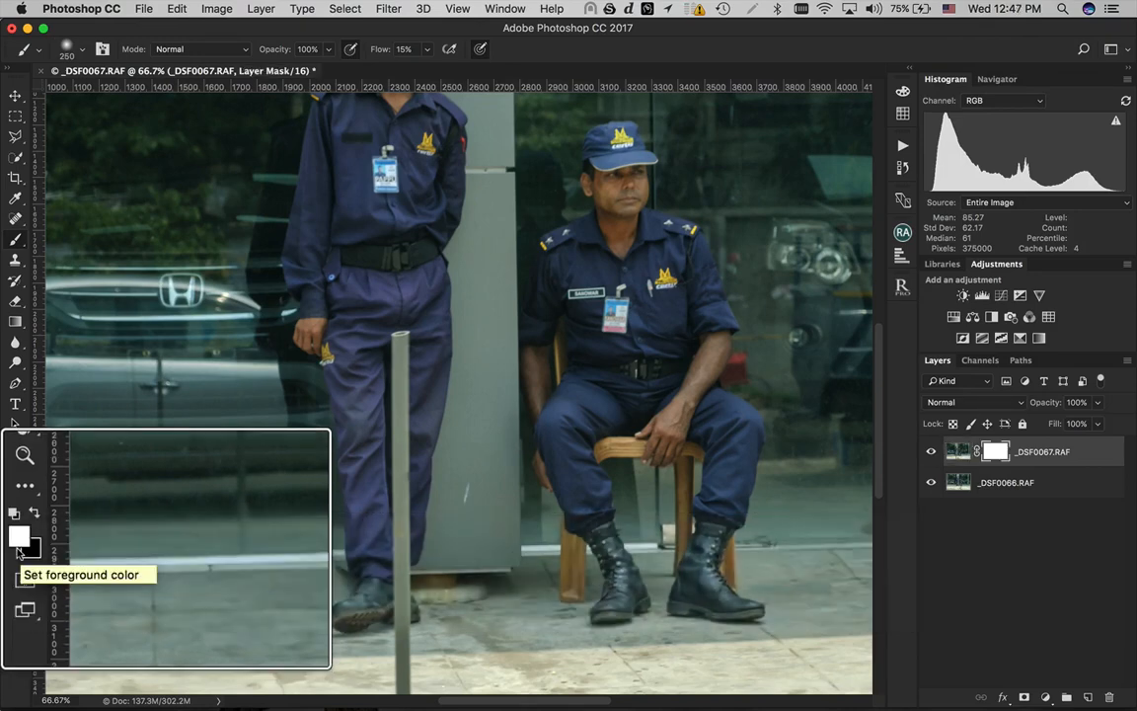
{"action": "key", "text": "x"}
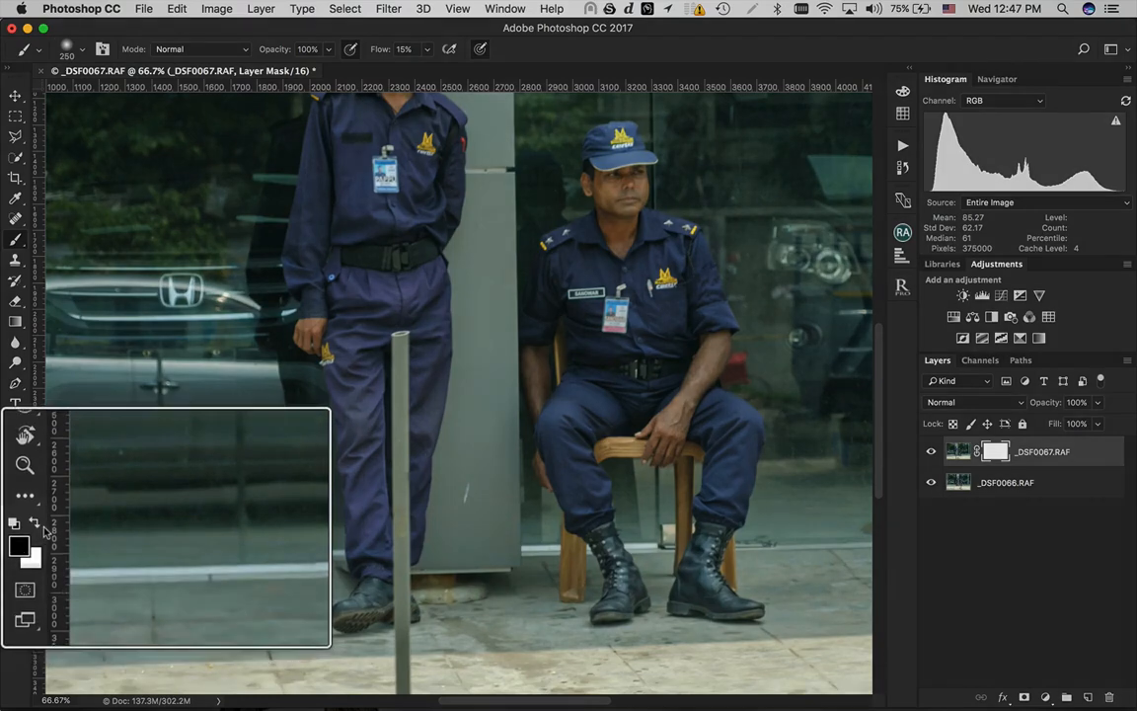
{"action": "key", "text": "x"}
{"action": "key", "text": "x"}
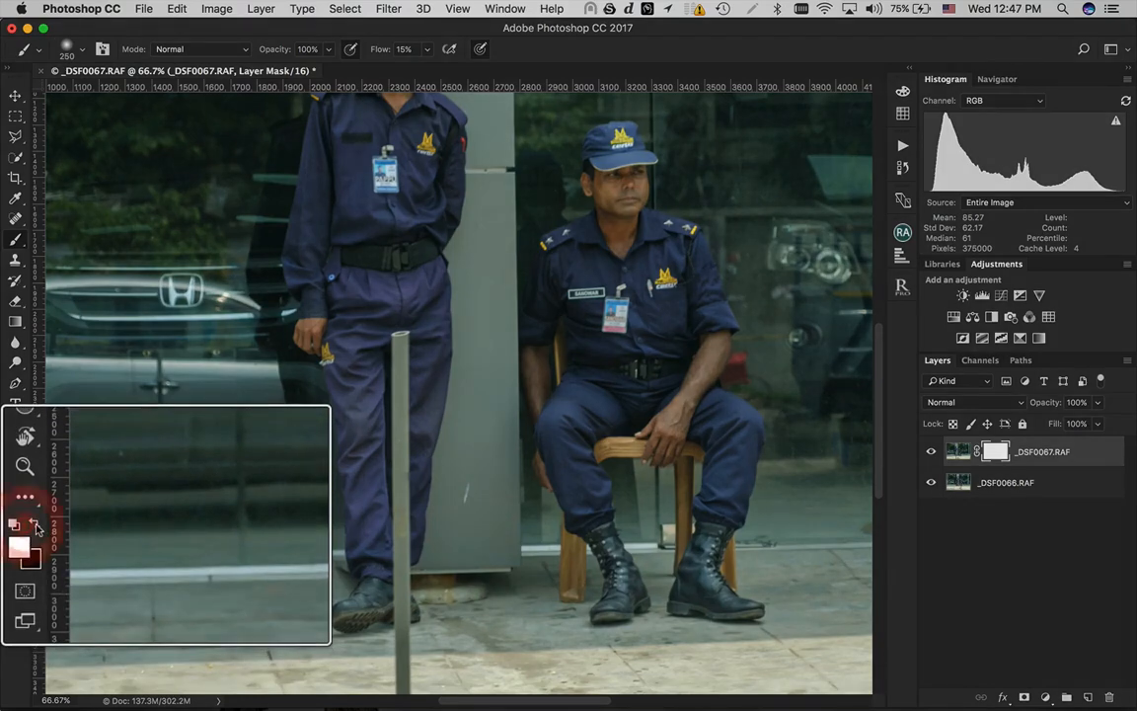
{"action": "left_click", "coordinate": [23, 525]}
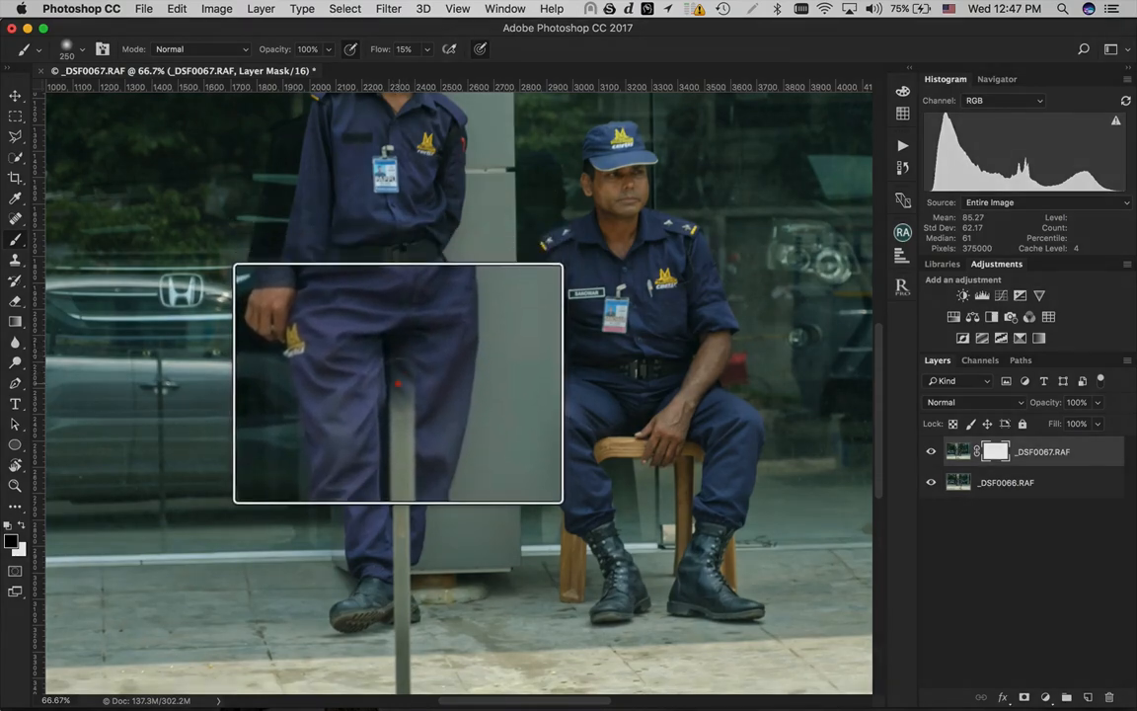
{"action": "left_click_drag", "start_coordinate": [397, 361], "coordinate": [403, 383]}
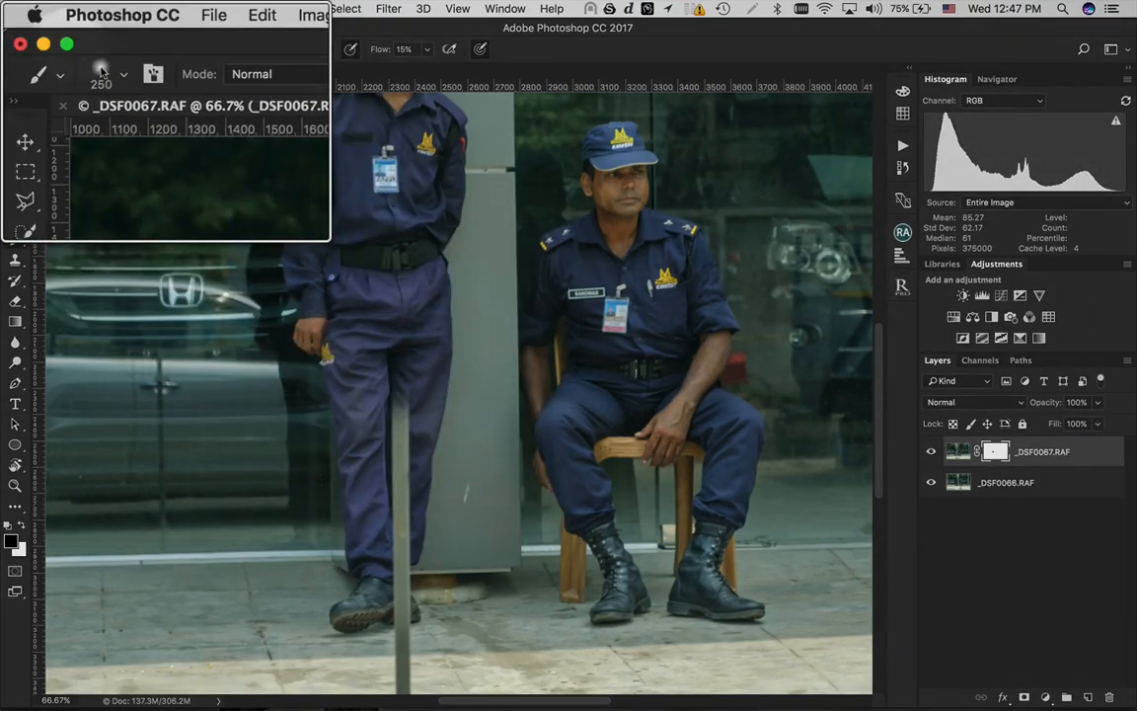
Reduce the brush size to 137 px, try a larger tip, and settle on 200 px
{"action": "left_click", "coordinate": [124, 76]}
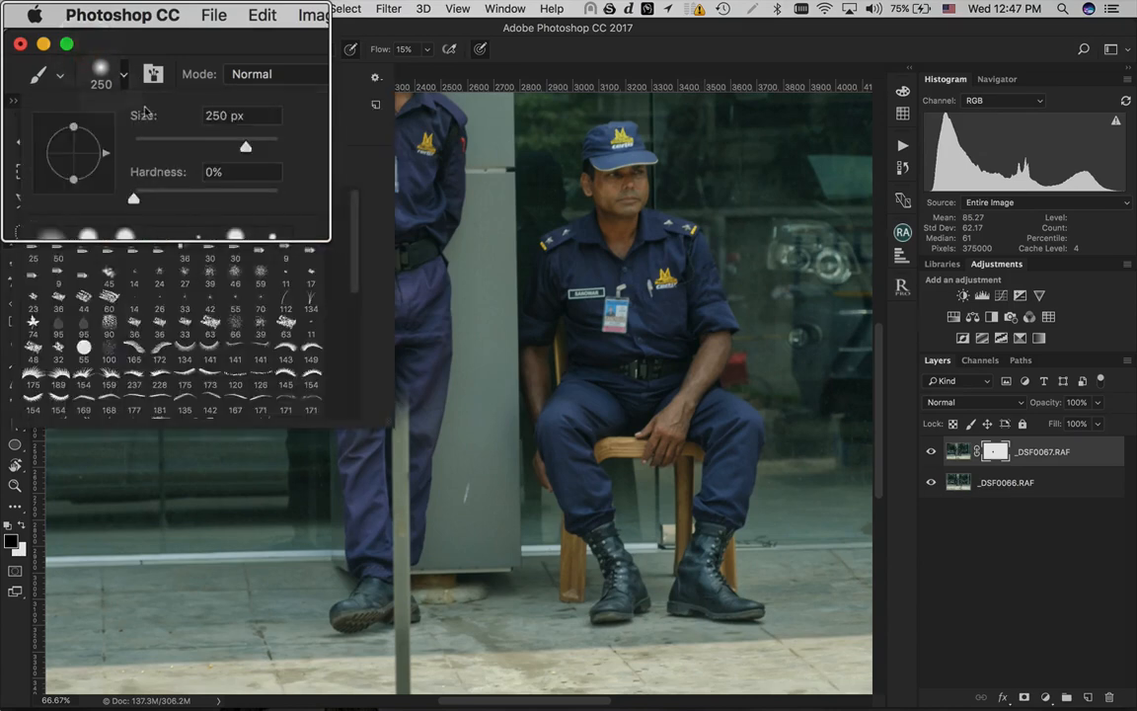
{"action": "left_click_drag", "start_coordinate": [163, 119], "coordinate": [167, 122]}
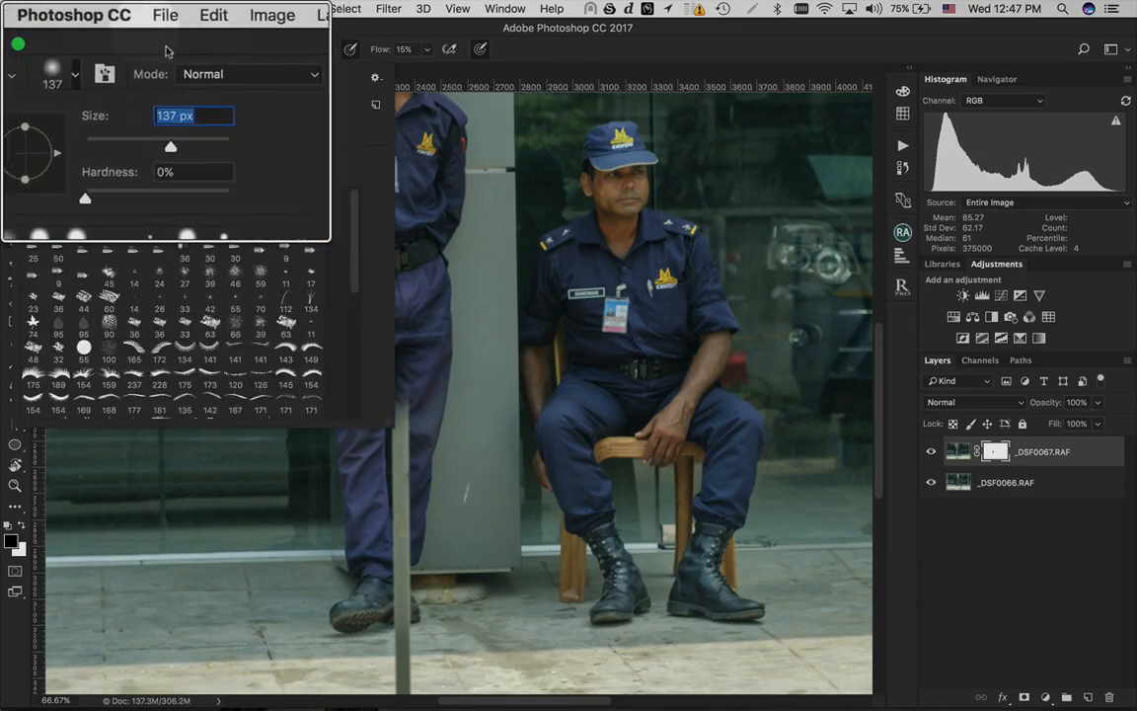
{"action": "left_click", "coordinate": [167, 44]}
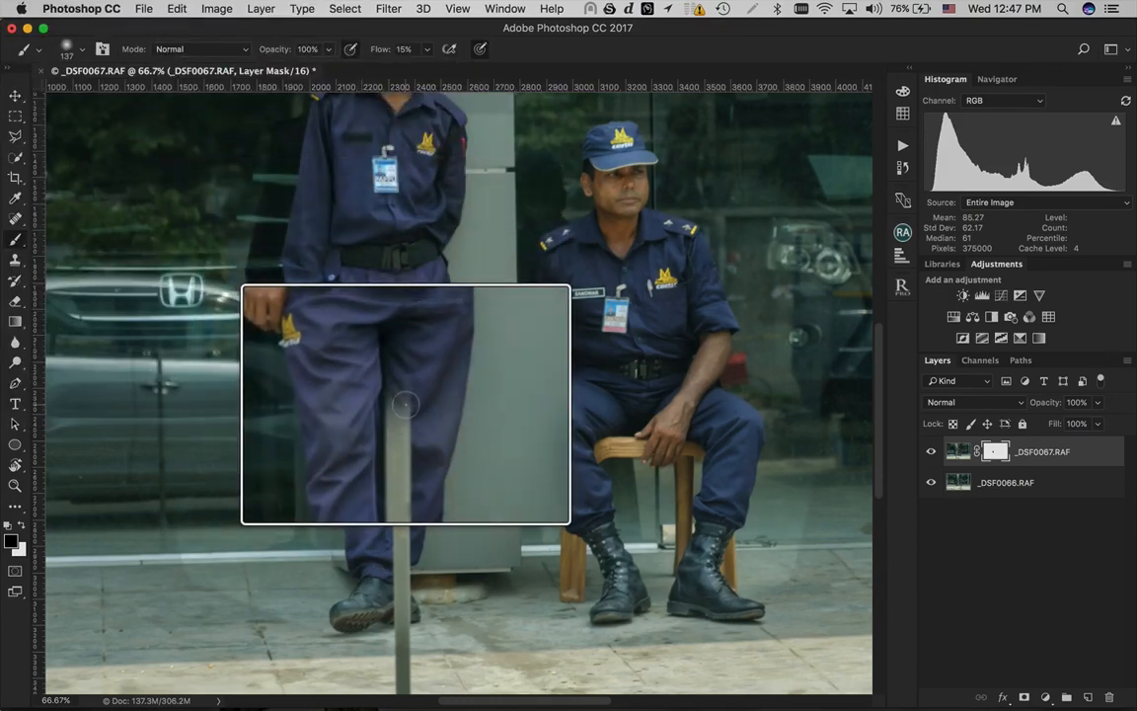
{"action": "key", "text": "bracketright"}
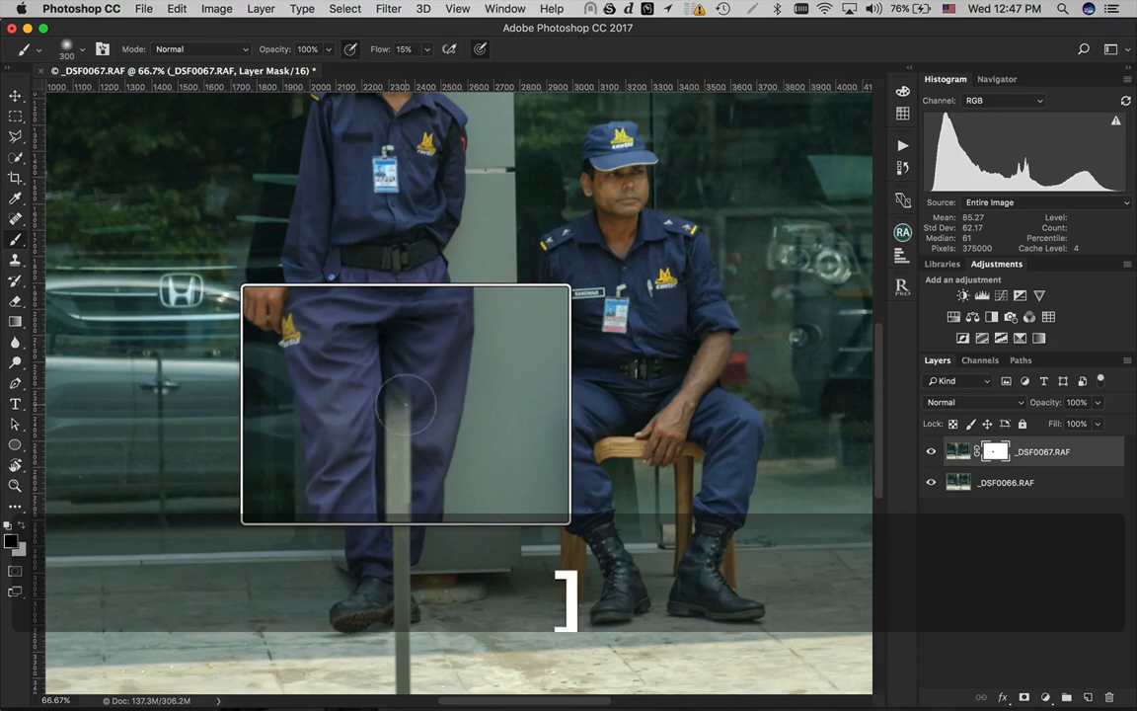
{"action": "key", "text": "bracketleft"}
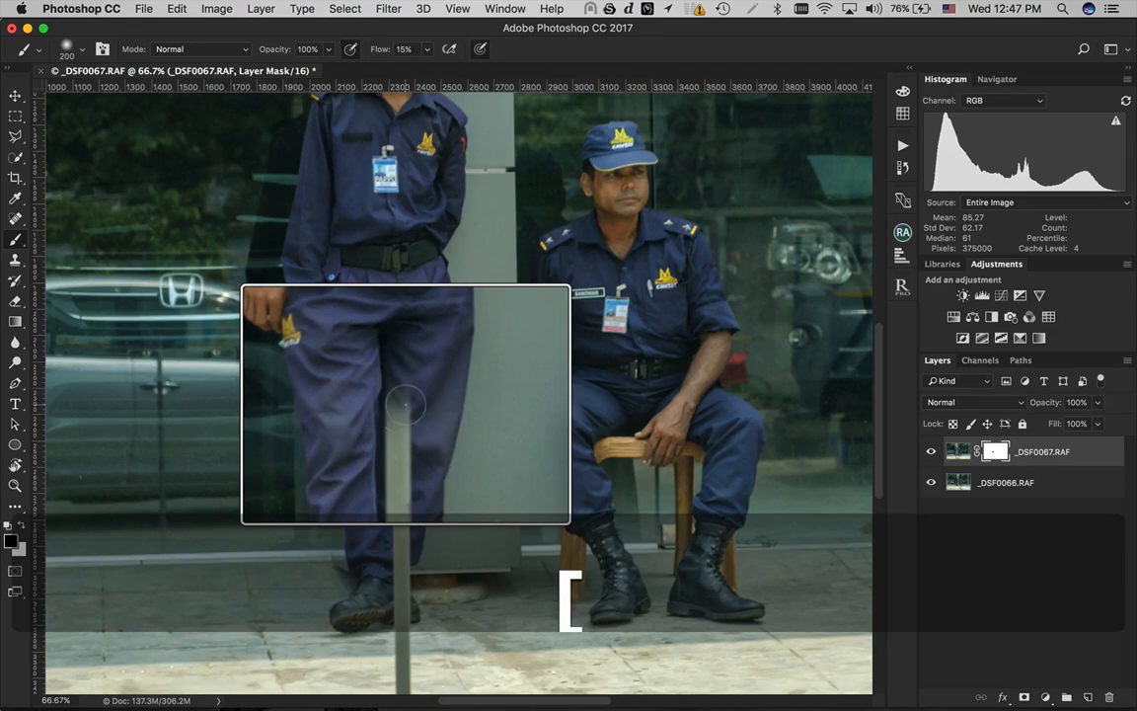
{"action": "key", "text": "bracketright"}
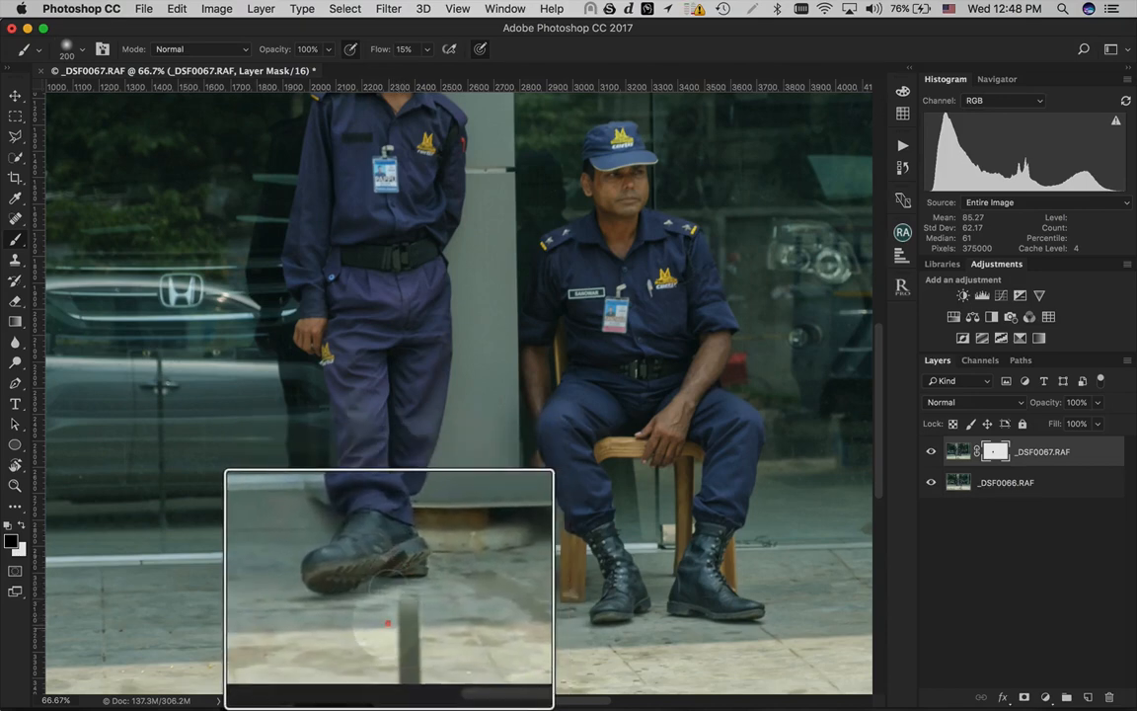
Paint black on the mask over the remaining pole on the pavement, down to the photo's lower edge
{"action": "key", "text": "super"}
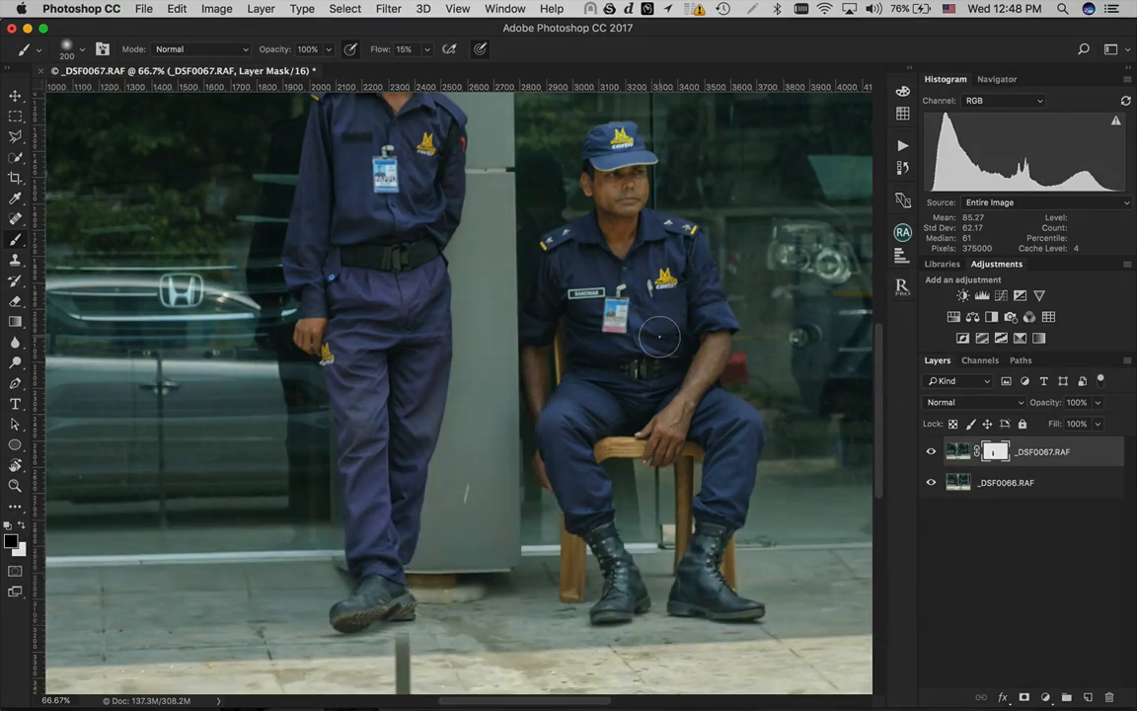
{"action": "scroll", "coordinate": [548, 407], "scroll_direction": "down", "scroll_amount": 5}
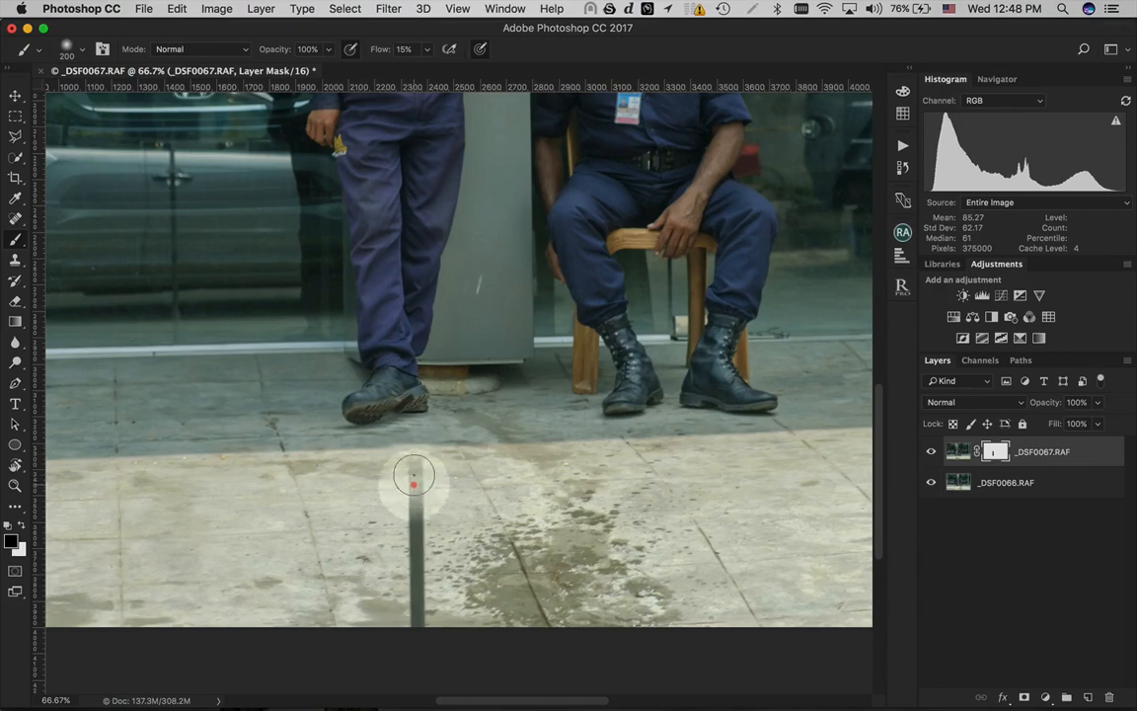
{"action": "left_click_drag", "start_coordinate": [411, 474], "coordinate": [415, 578]}
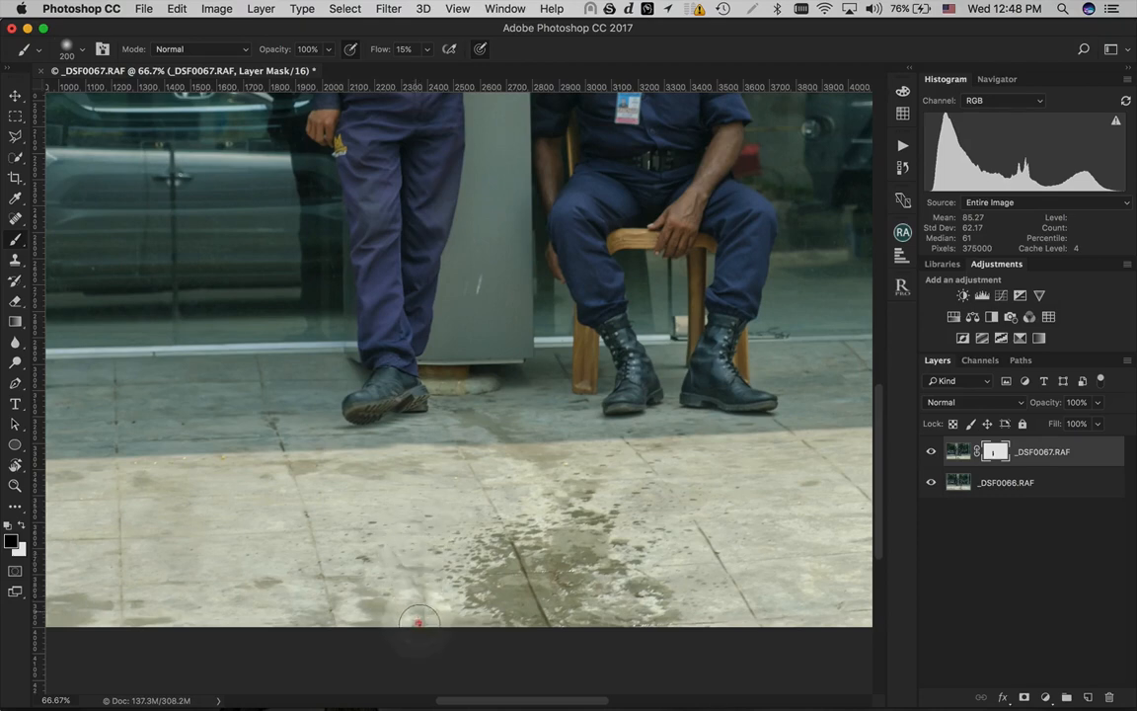
{"action": "mouse_move", "coordinate": [418, 622]}
{"action": "left_mouse_down"}
{"action": "mouse_move", "coordinate": [416, 515]}
{"action": "mouse_move", "coordinate": [416, 611]}
{"action": "mouse_move", "coordinate": [411, 494]}
{"action": "mouse_move", "coordinate": [409, 609]}
{"action": "left_mouse_up"}
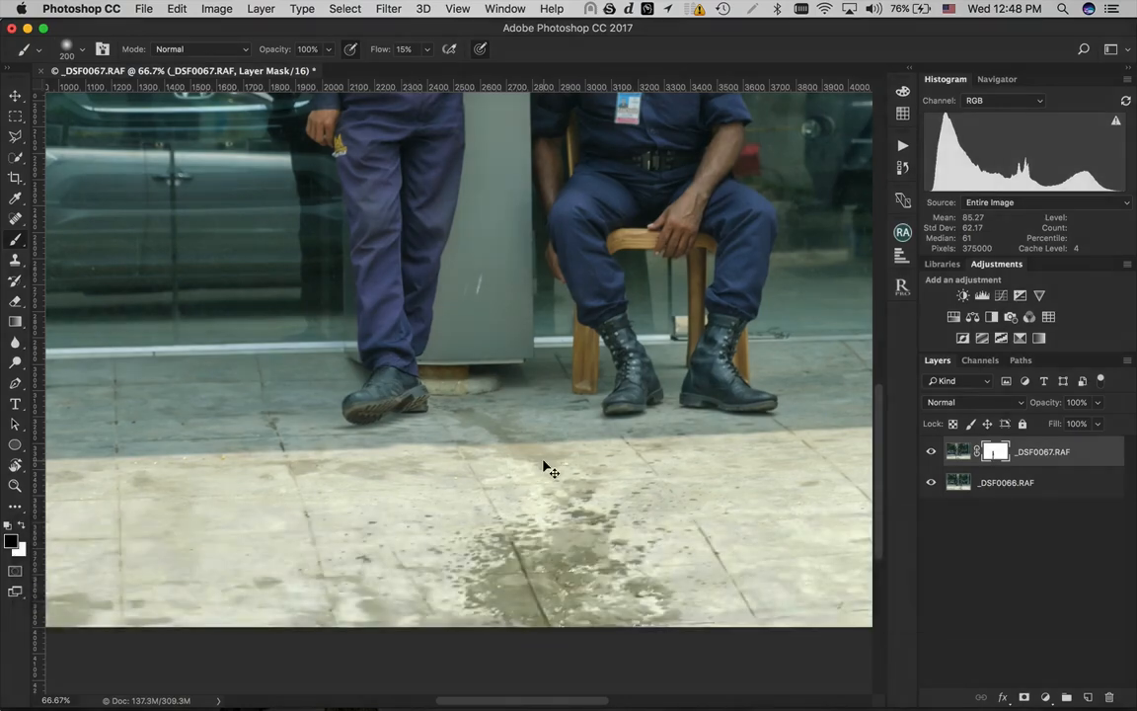
Inspect the retouched area at 100%, view the painted mask on its own, and return to the photo to check the pavement
{"action": "key", "text": "super+equal"}
{"action": "scroll", "coordinate": [691, 474], "scroll_direction": "down", "scroll_amount": 5}
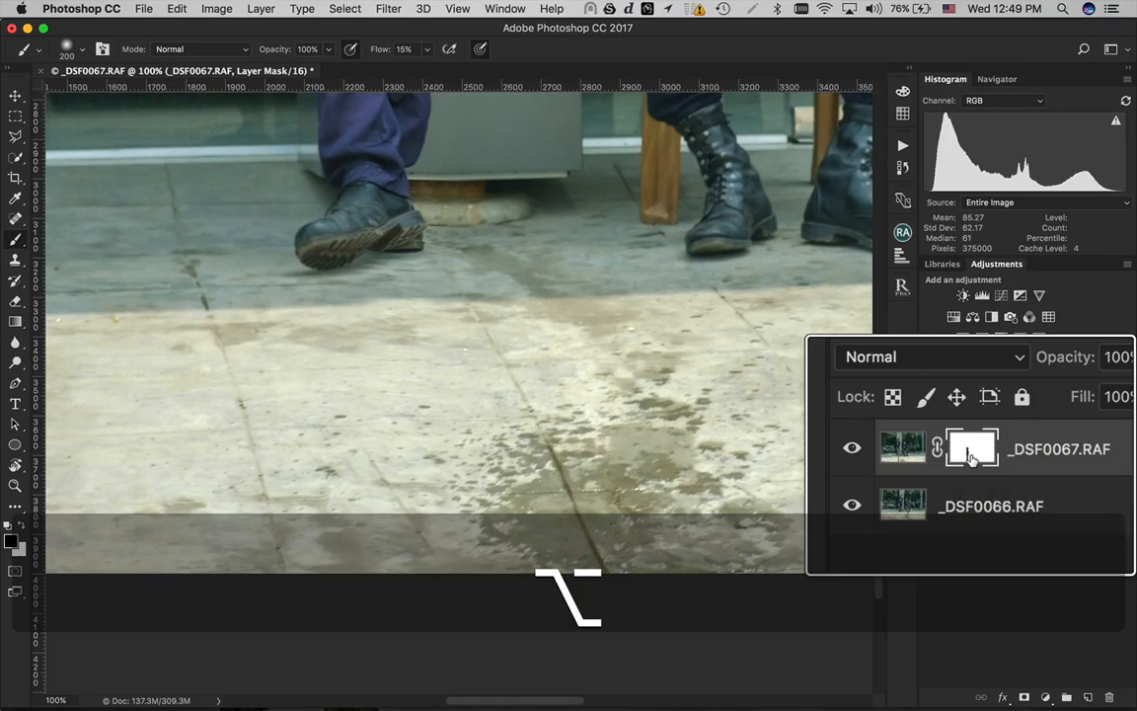
{"action": "left_click", "coordinate": [971, 456], "text": "alt"}
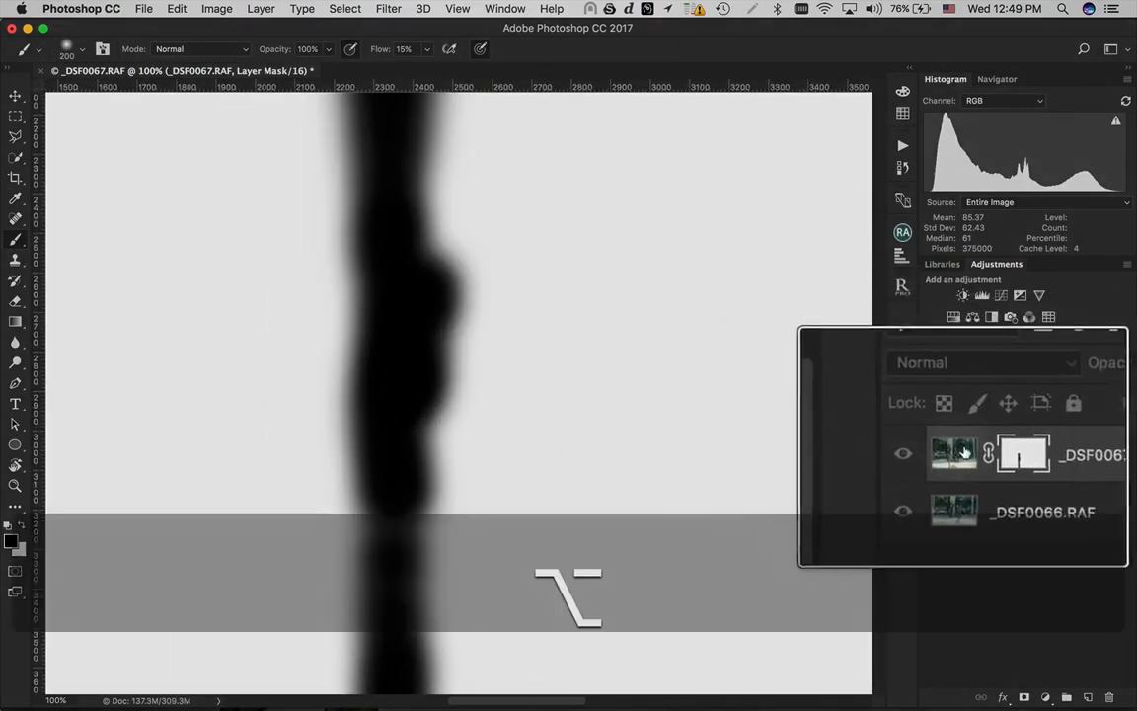
{"action": "left_click", "coordinate": [967, 451], "text": "alt"}
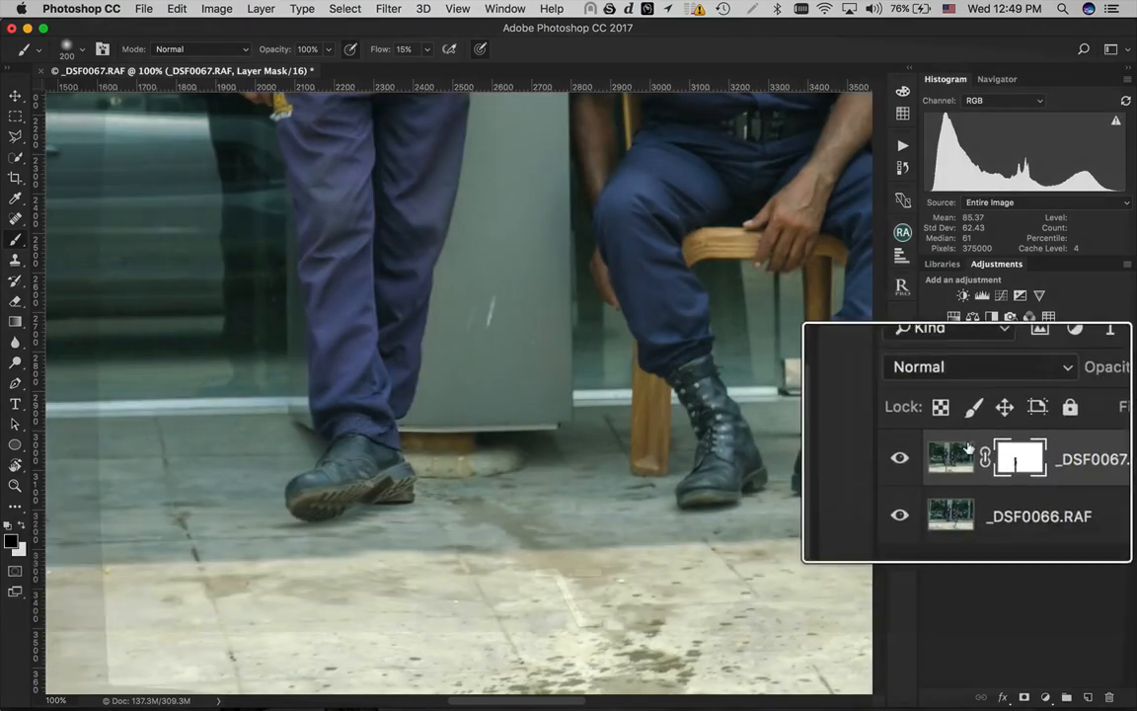
{"action": "scroll", "coordinate": [642, 414], "scroll_direction": "down", "scroll_amount": 10}
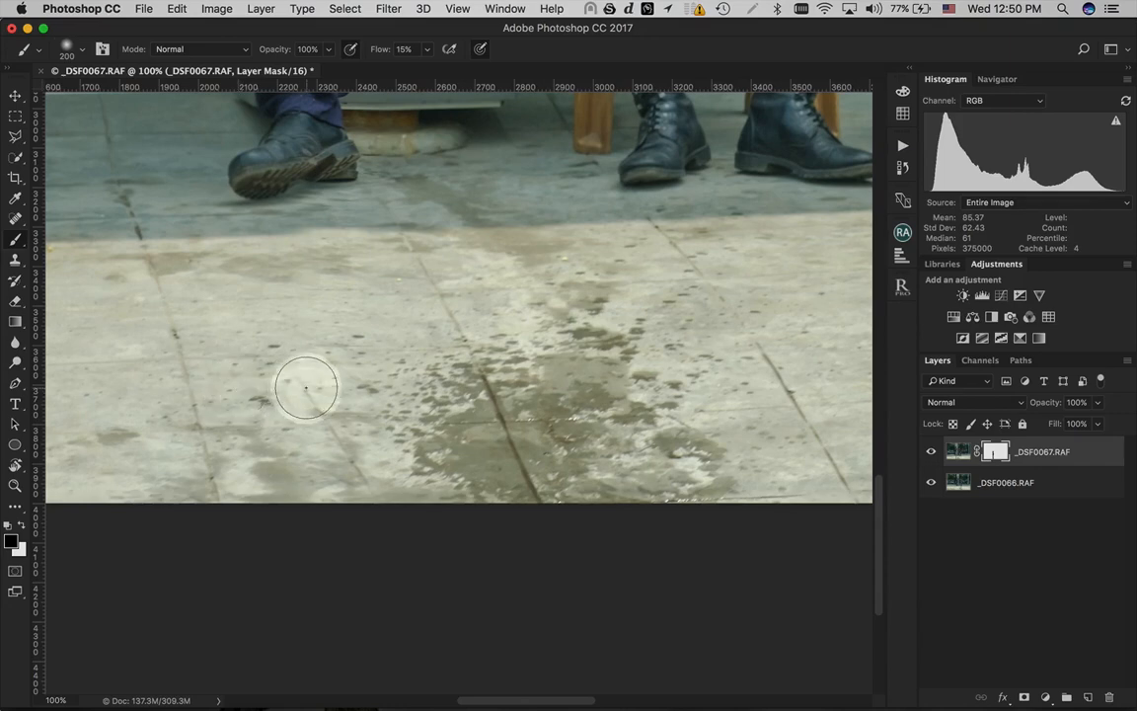
Add a new empty layer above the _DSF0067.RAF layer and activate the Clone Stamp tool for the pavement repair
{"action": "key", "text": "super+equal"}
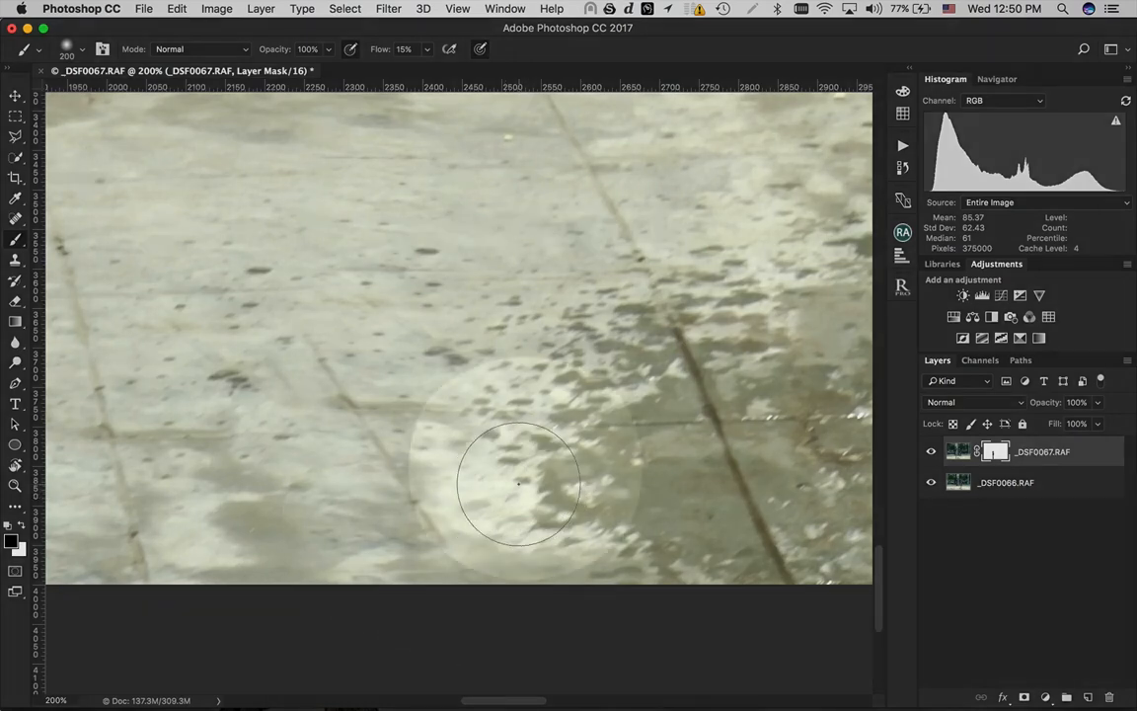
{"action": "left_click", "coordinate": [959, 452]}
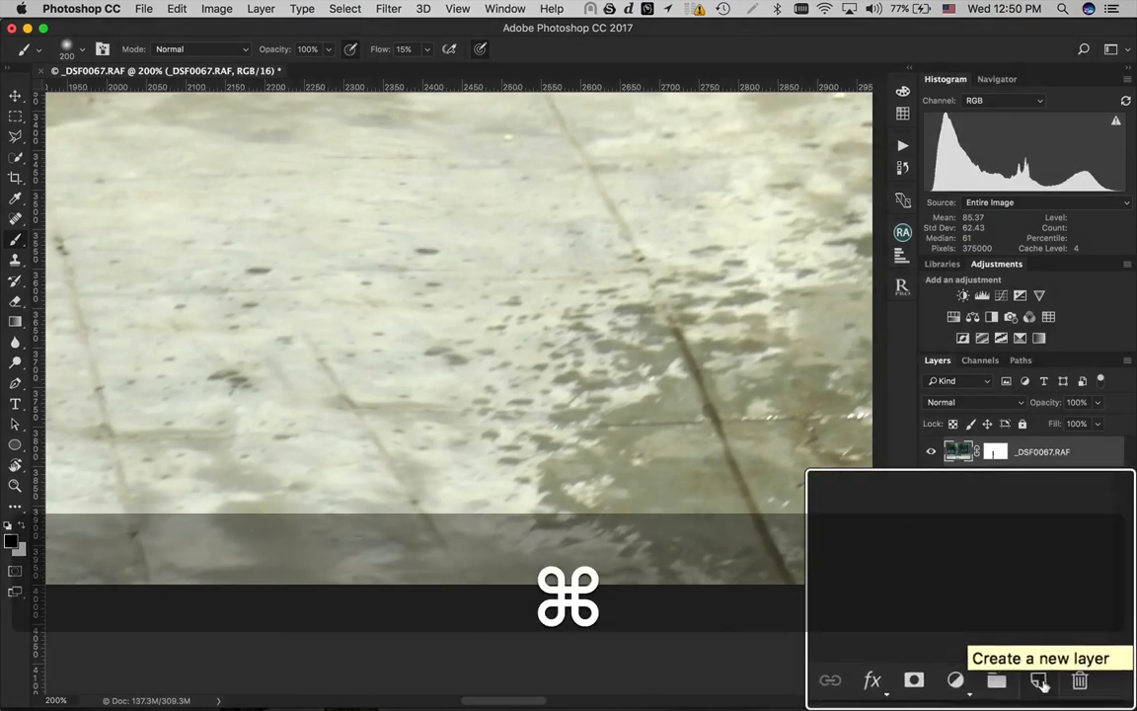
{"action": "left_click", "coordinate": [1035, 679]}
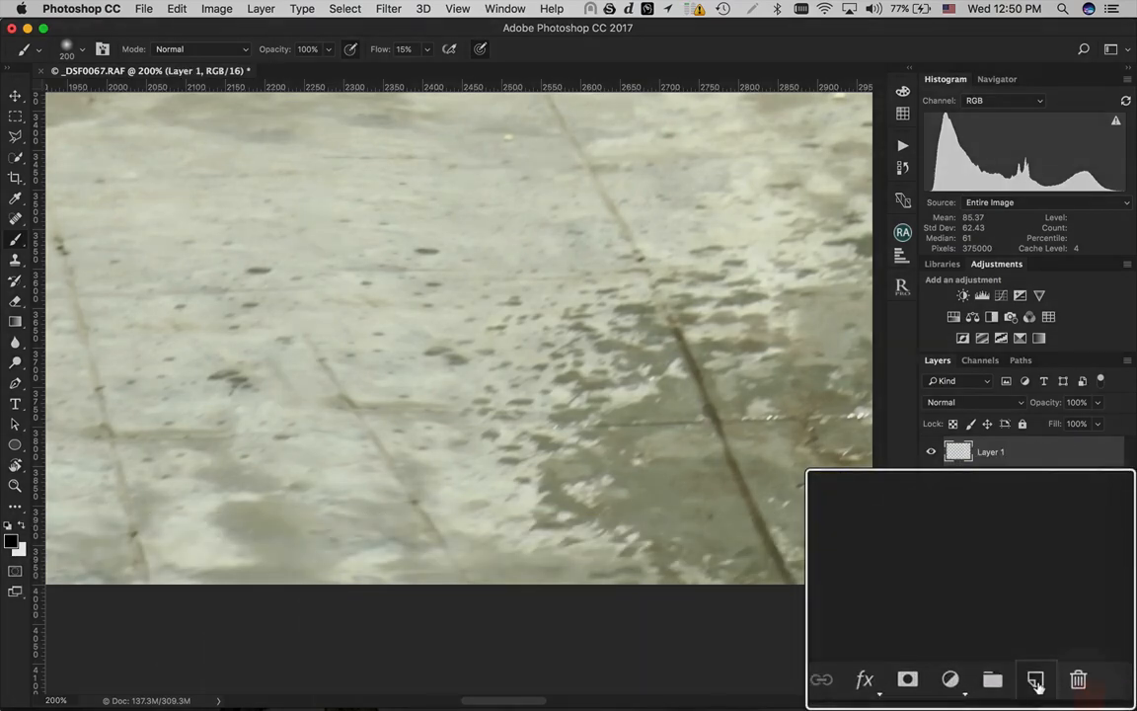
{"action": "key", "text": "super"}
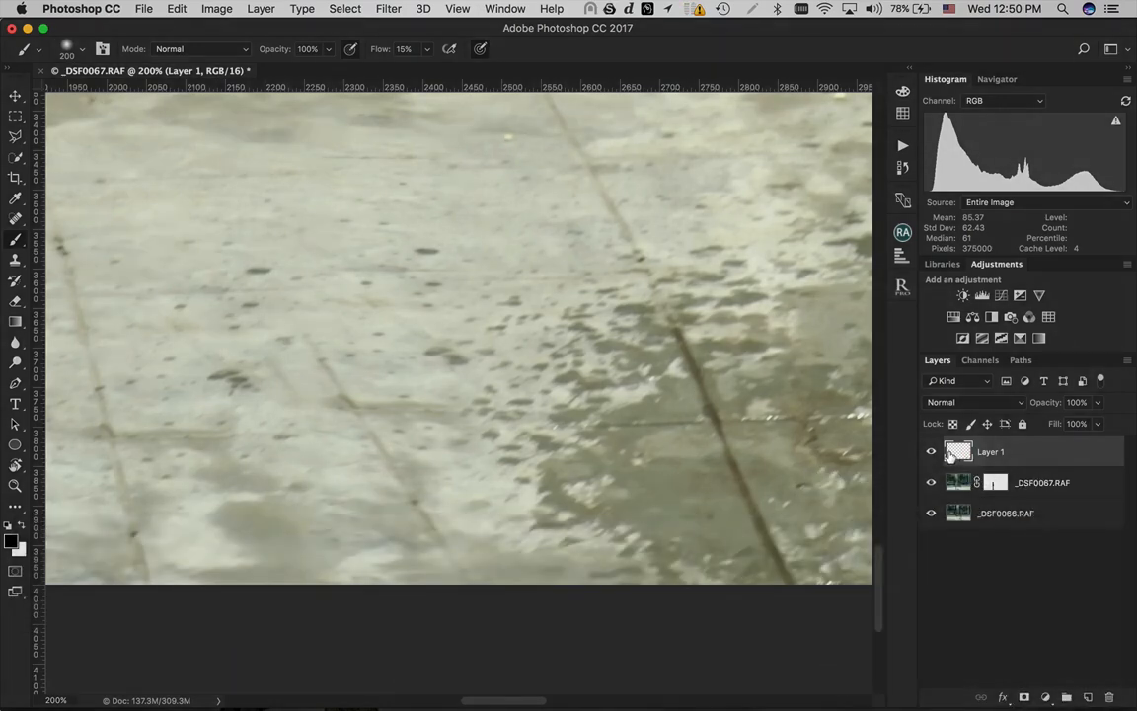
{"action": "scroll", "coordinate": [628, 475], "scroll_direction": "left", "scroll_amount": 2}
{"action": "scroll", "coordinate": [628, 475], "scroll_direction": "up", "scroll_amount": 1}
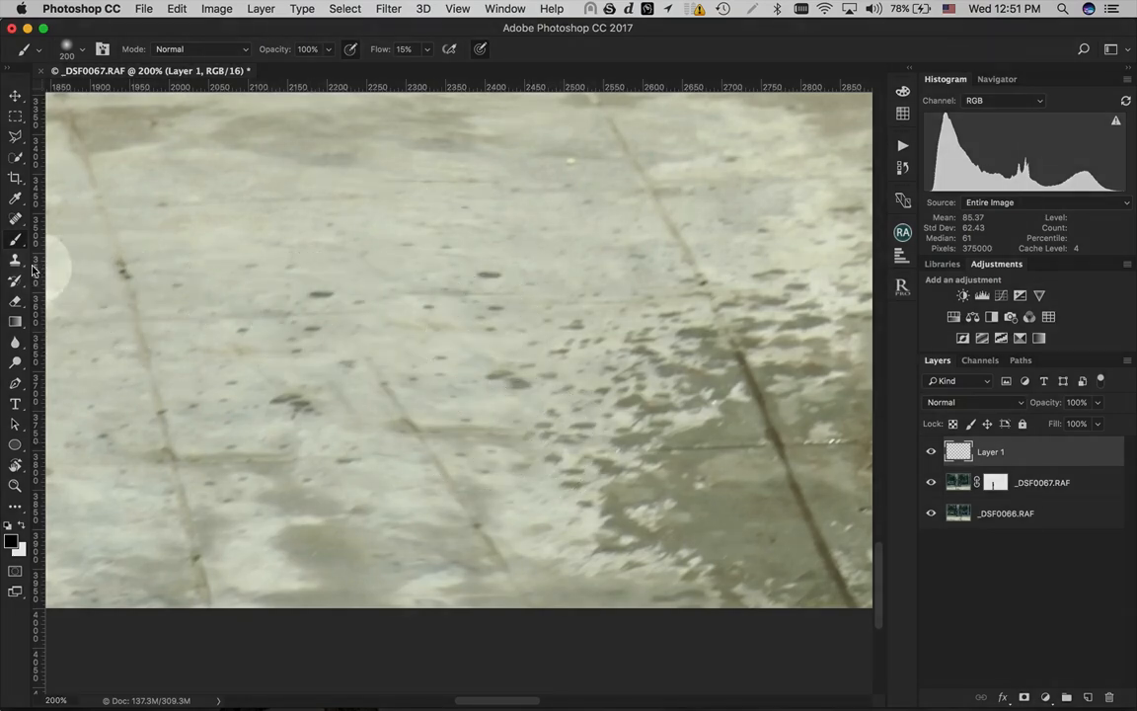
{"action": "key", "text": "alt"}
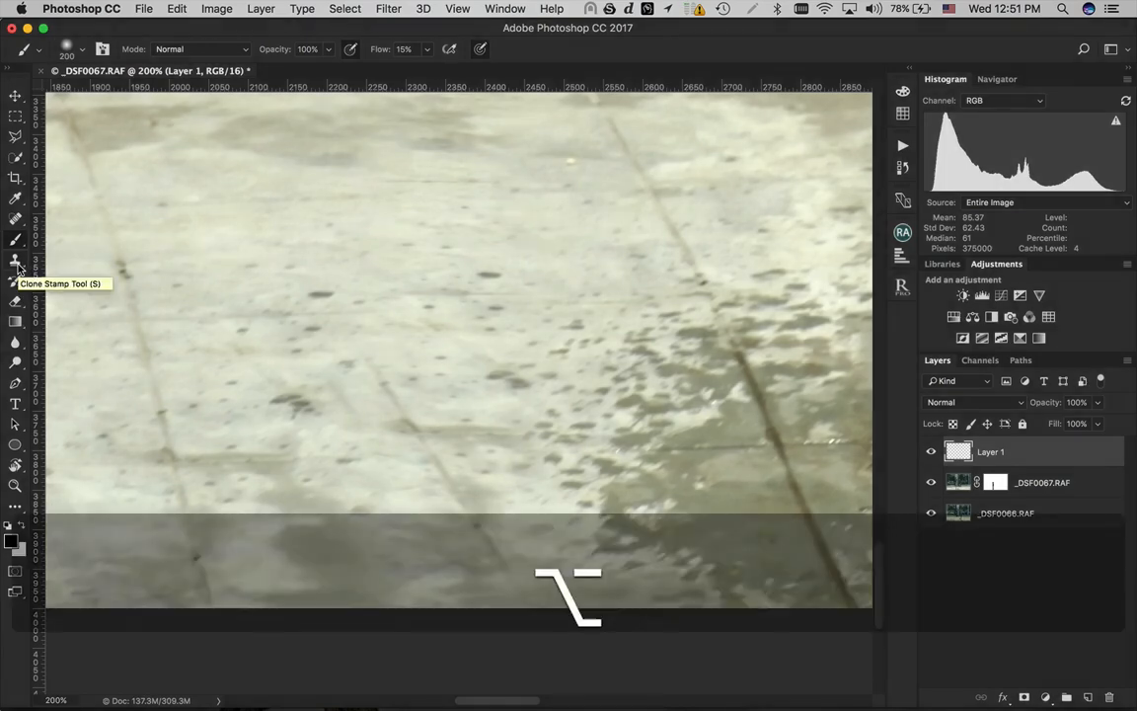
{"action": "key", "text": "super"}
{"action": "left_click", "coordinate": [15, 261]}
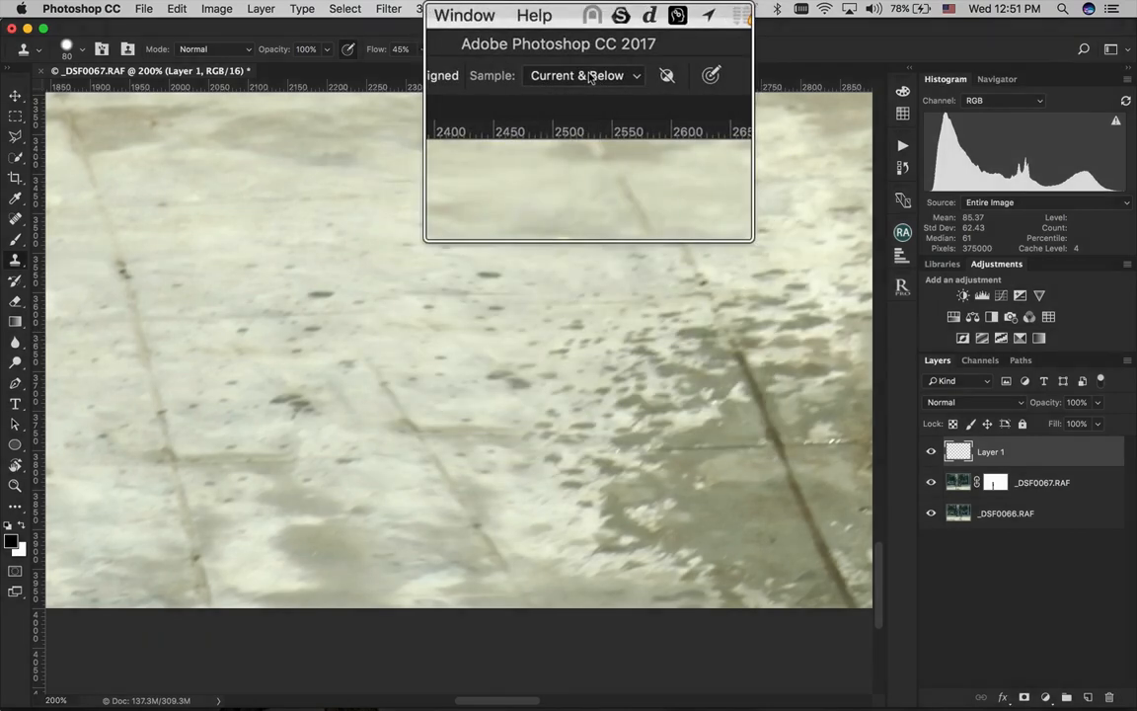
Try the Clone Stamp's All Layers and Current Layer sampling options, selecting the _DSF0067.RAF layer and returning to Layer 1
{"action": "left_click", "coordinate": [595, 52]}
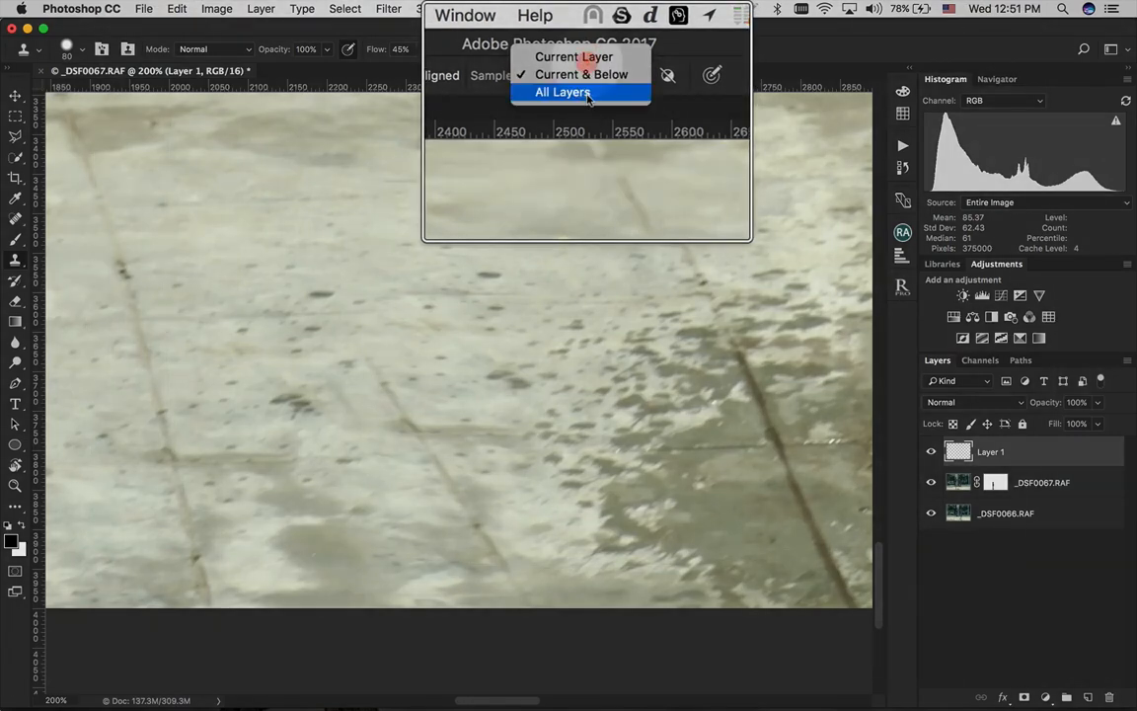
{"action": "left_click", "coordinate": [587, 93]}
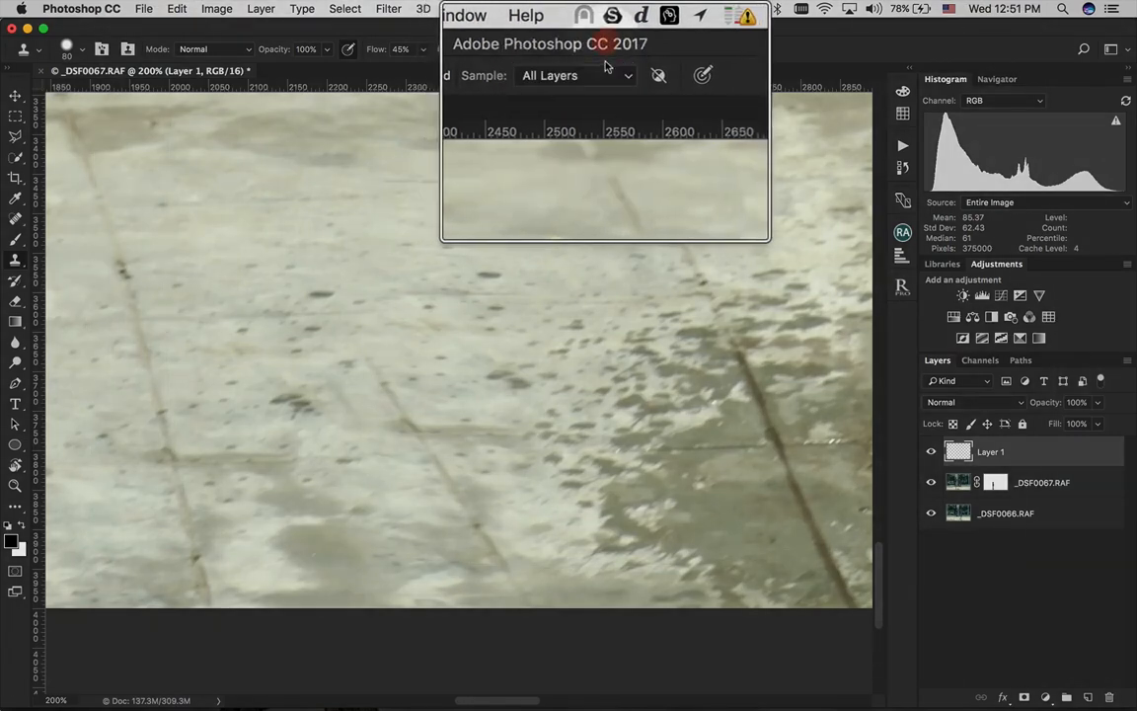
{"action": "left_click", "coordinate": [582, 75]}
{"action": "left_click", "coordinate": [593, 36]}
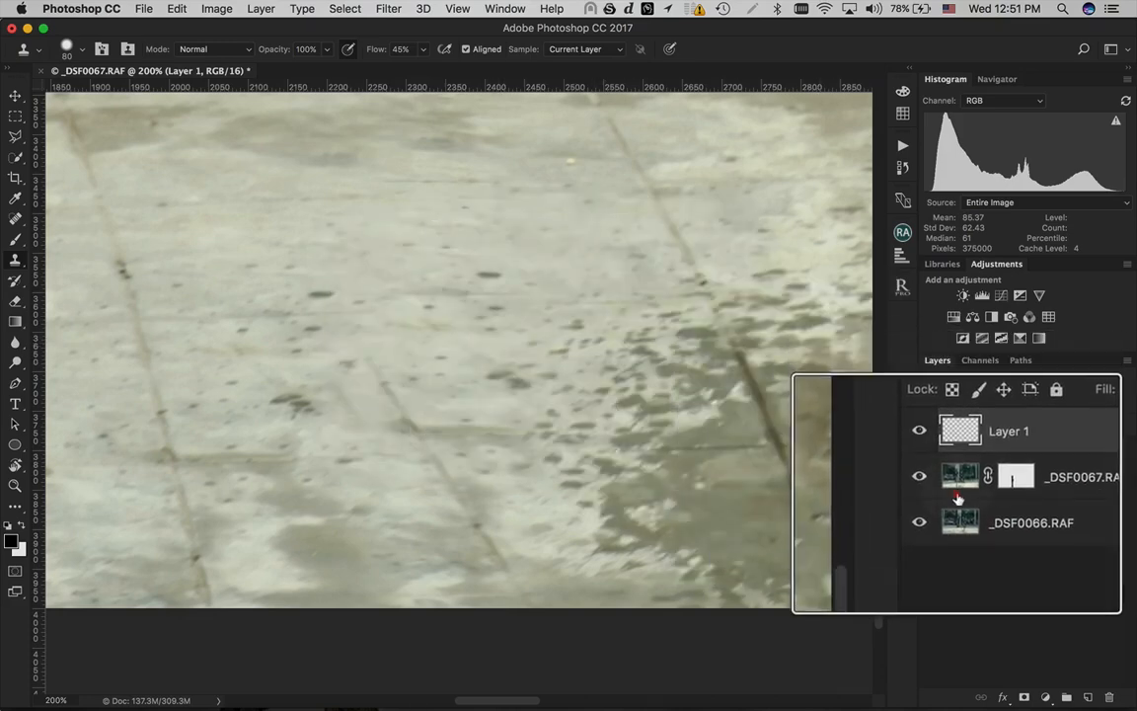
{"action": "left_click", "coordinate": [957, 487]}
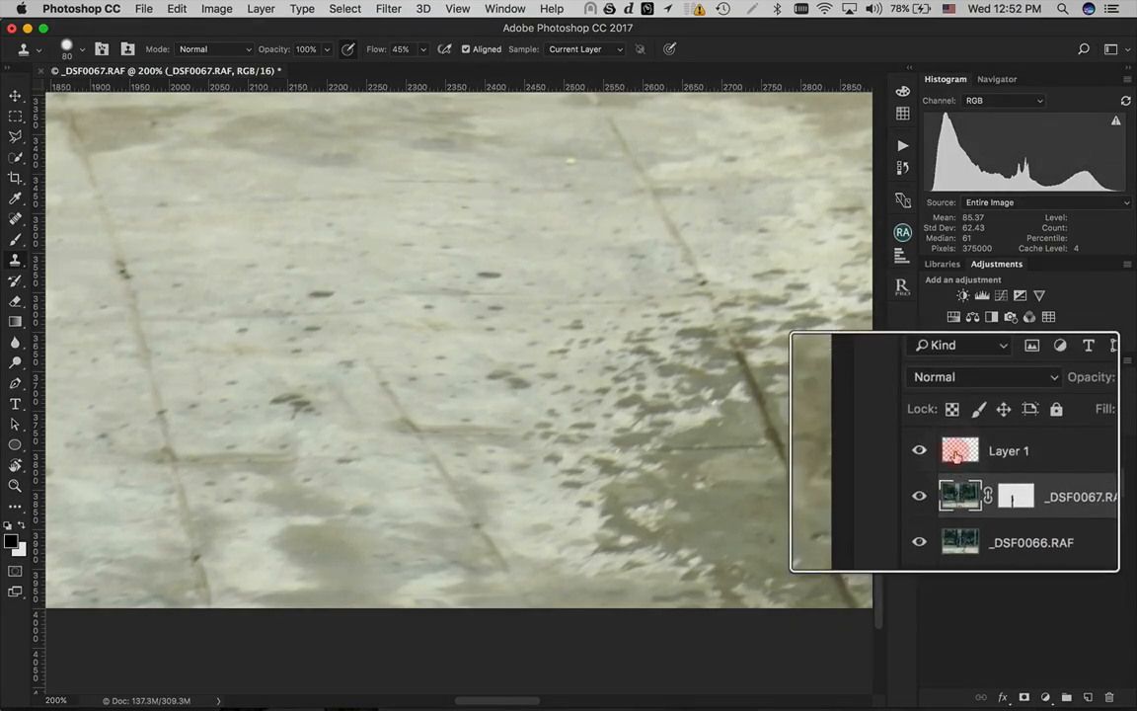
{"action": "left_click", "coordinate": [957, 452]}
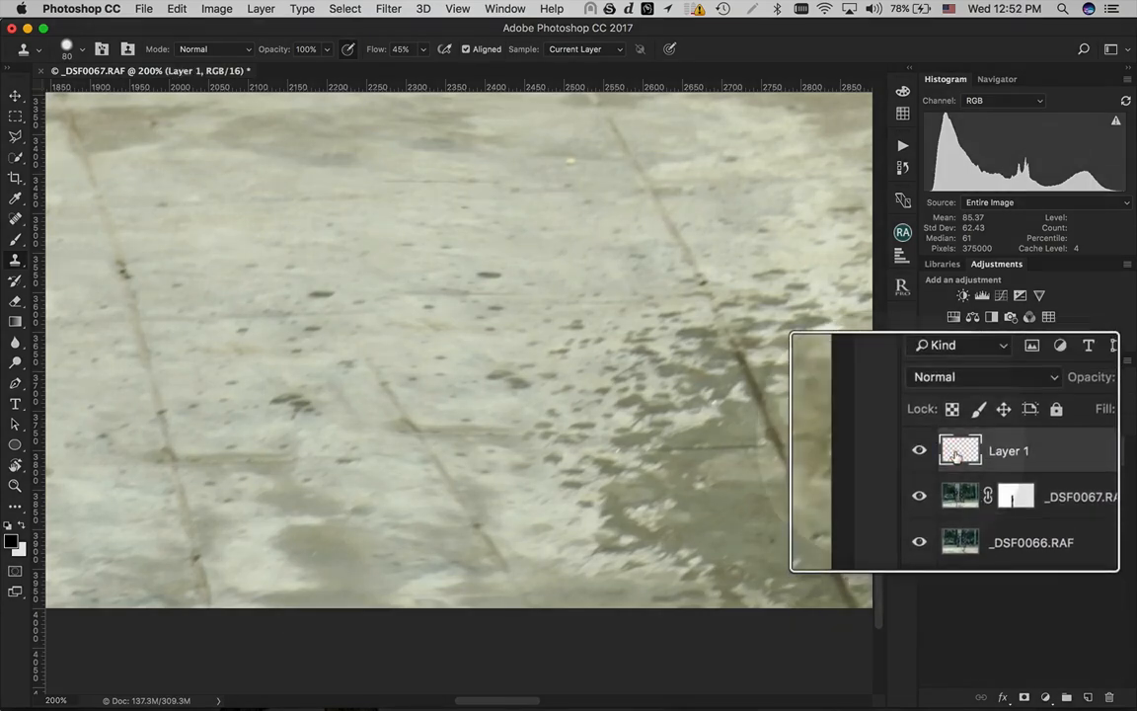
Set the Clone Stamp to sample Current & Below with a flow of 47%
{"action": "left_click", "coordinate": [578, 79]}
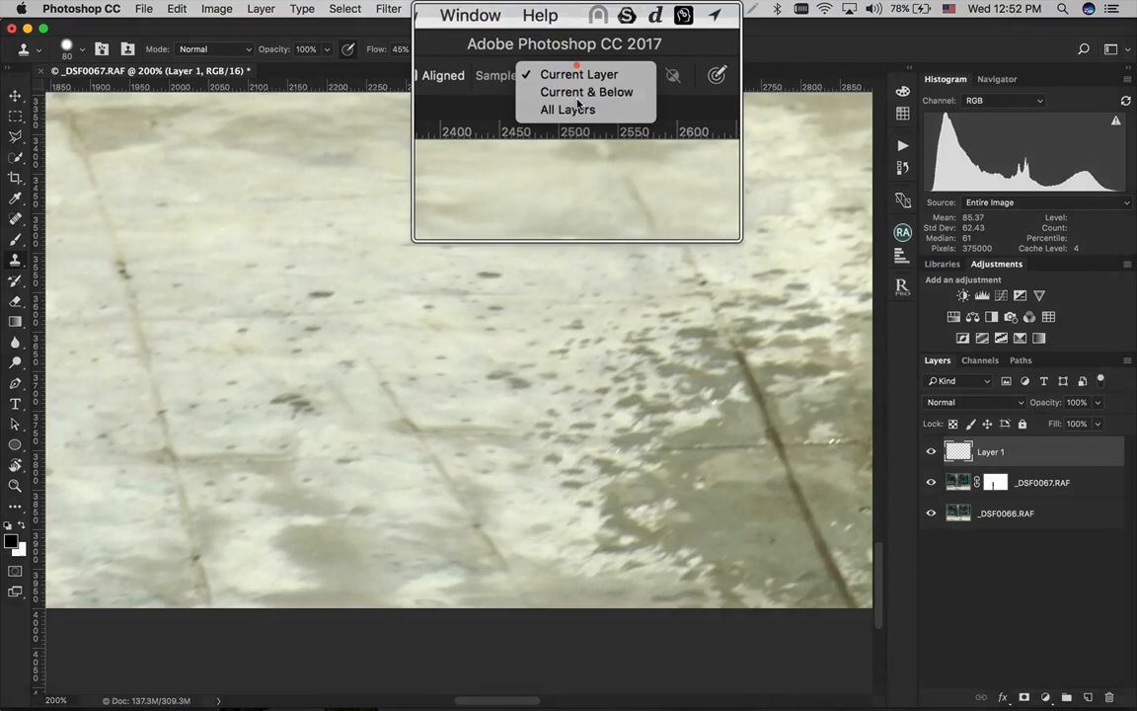
{"action": "left_click", "coordinate": [578, 97]}
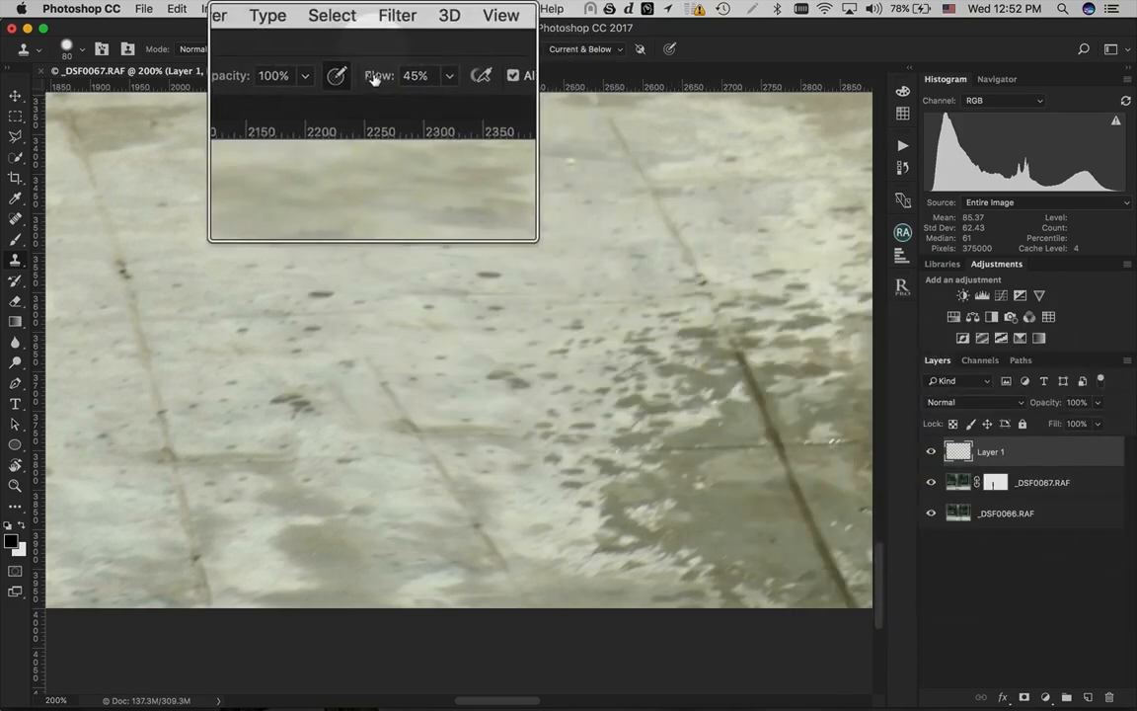
{"action": "left_click_drag", "start_coordinate": [371, 51], "coordinate": [371, 51]}
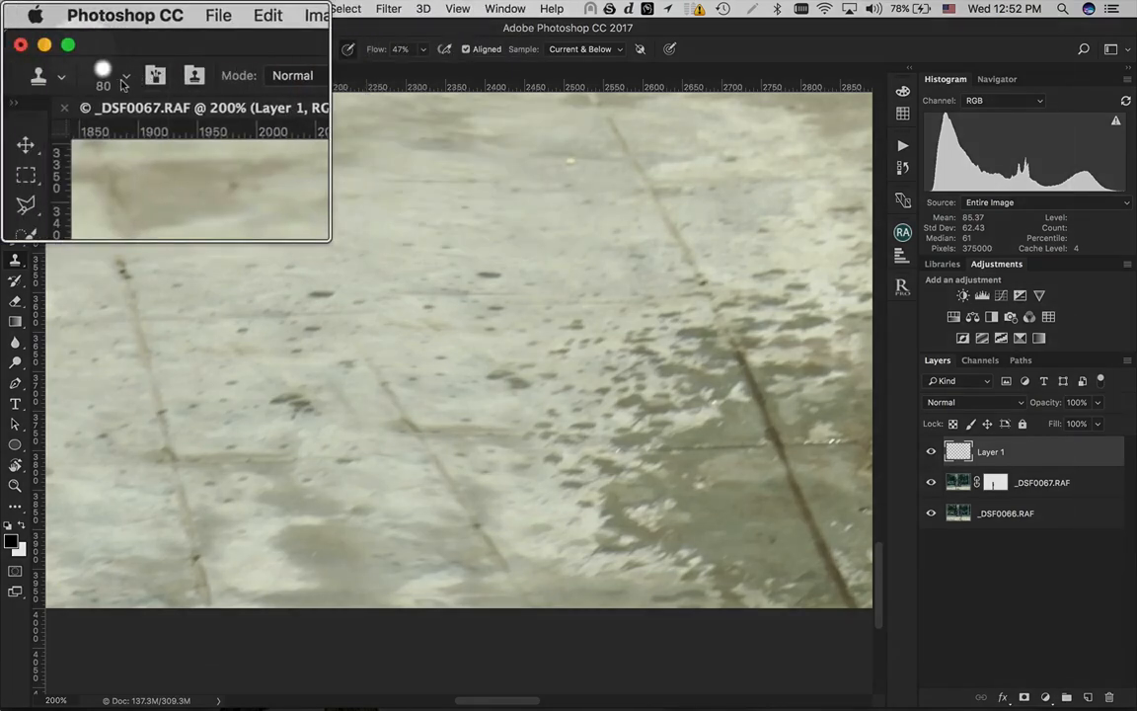
Try a Clone Stamp tip hardness of 0%, and settle on 57%
{"action": "left_click", "coordinate": [125, 81]}
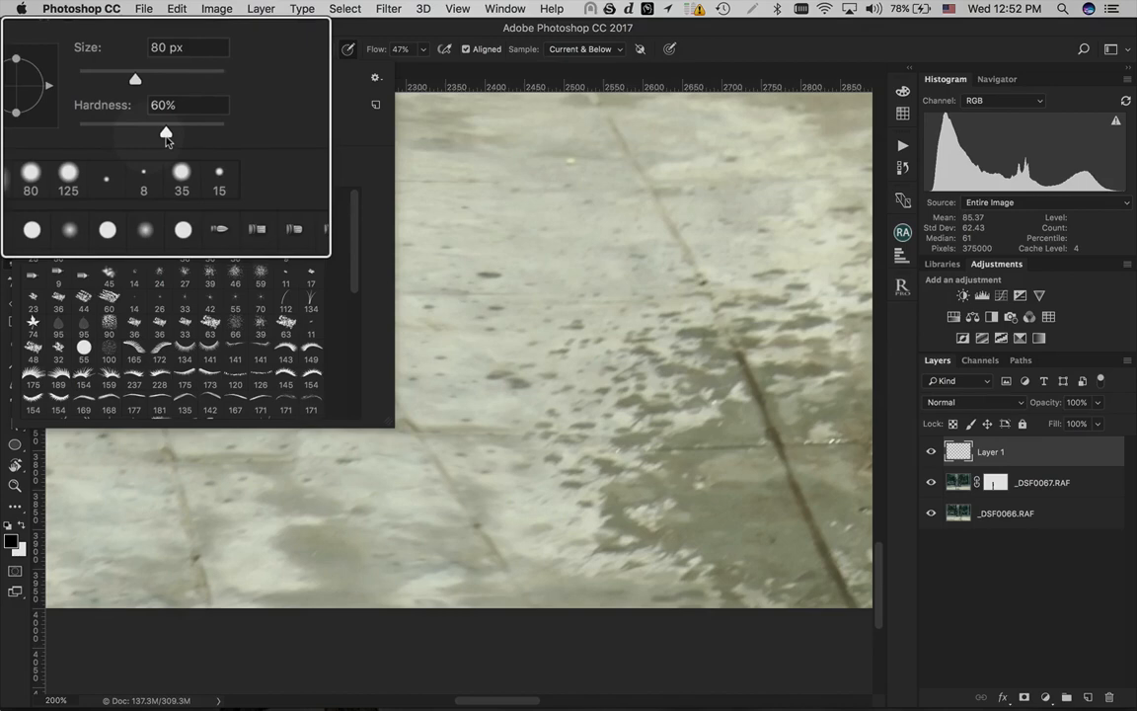
{"action": "left_click_drag", "start_coordinate": [166, 139], "coordinate": [135, 136]}
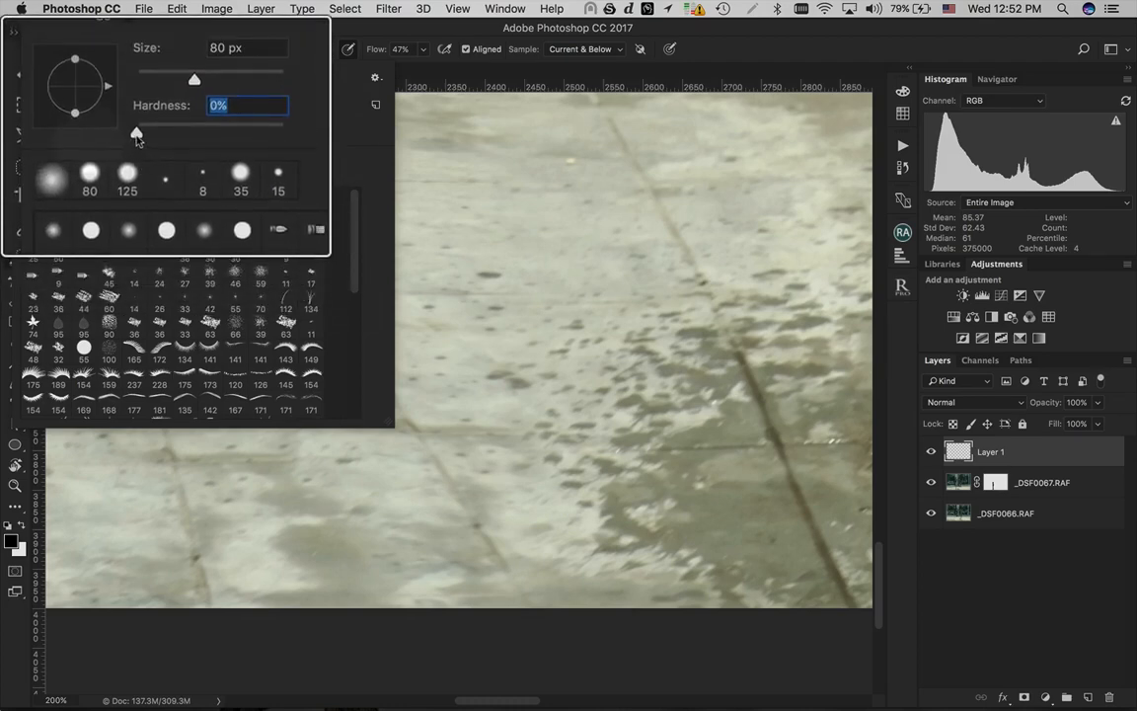
{"action": "left_click_drag", "start_coordinate": [136, 138], "coordinate": [166, 137]}
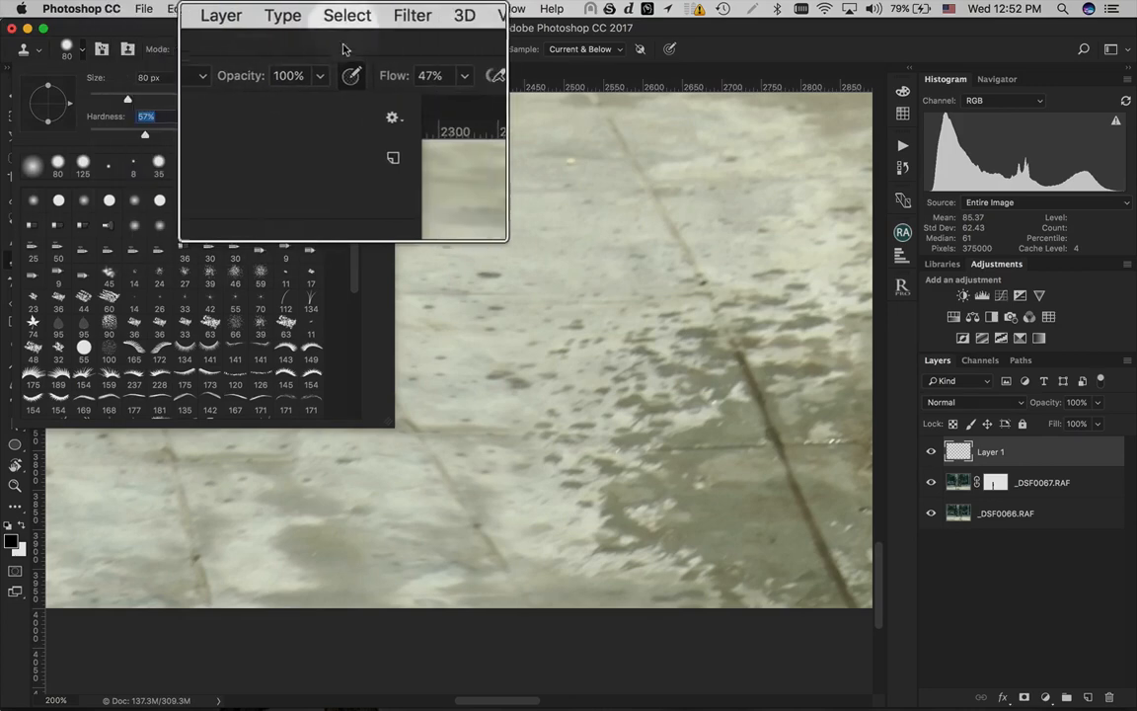
{"action": "left_click", "coordinate": [351, 29]}
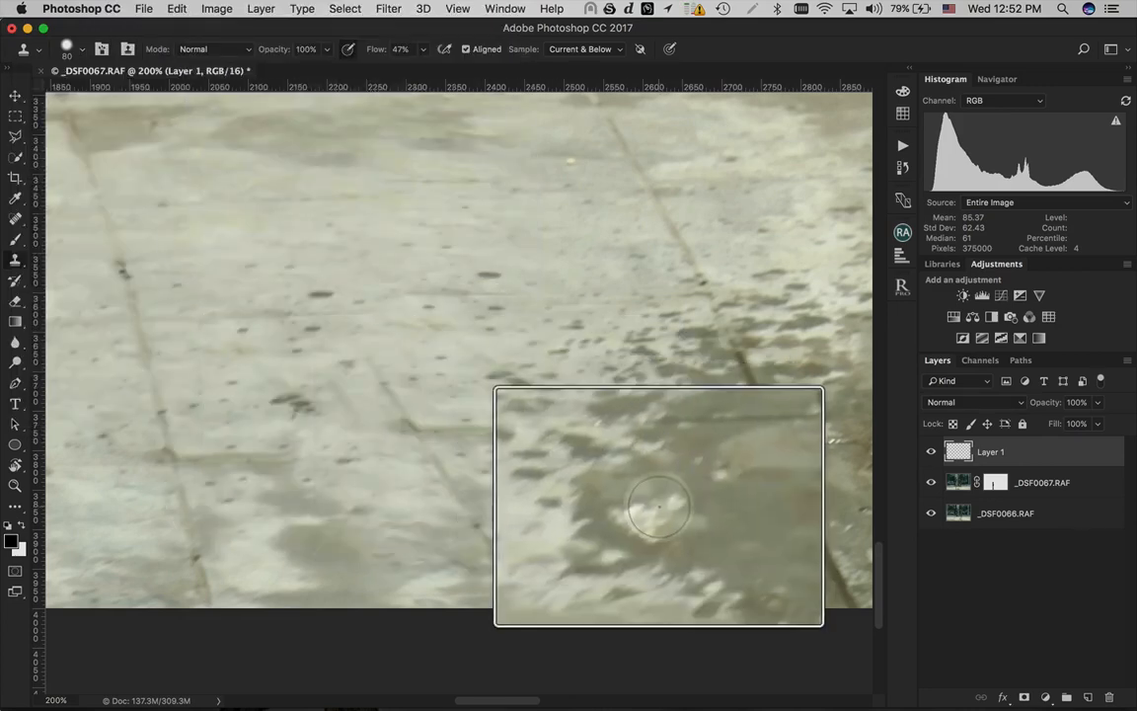
{"action": "key", "text": "super"}
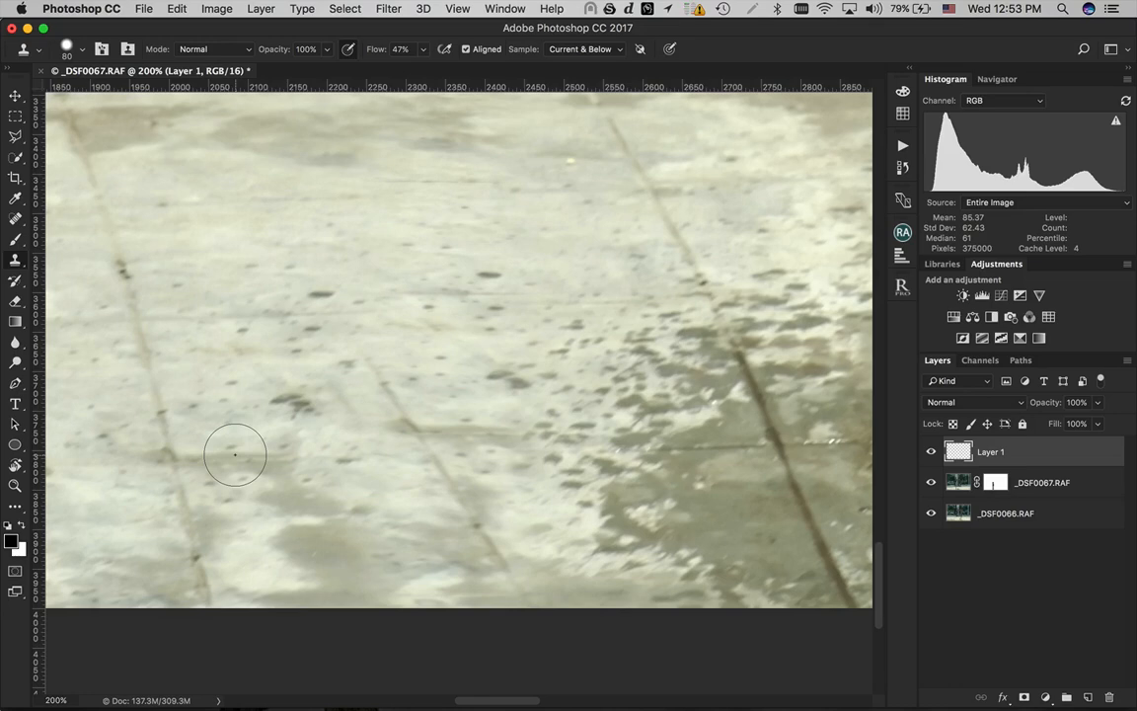
Sample the horizontal pavement joint beside the long slanted seam and clone it rightward across the pale paving on Layer 1
{"action": "key", "text": "alt"}
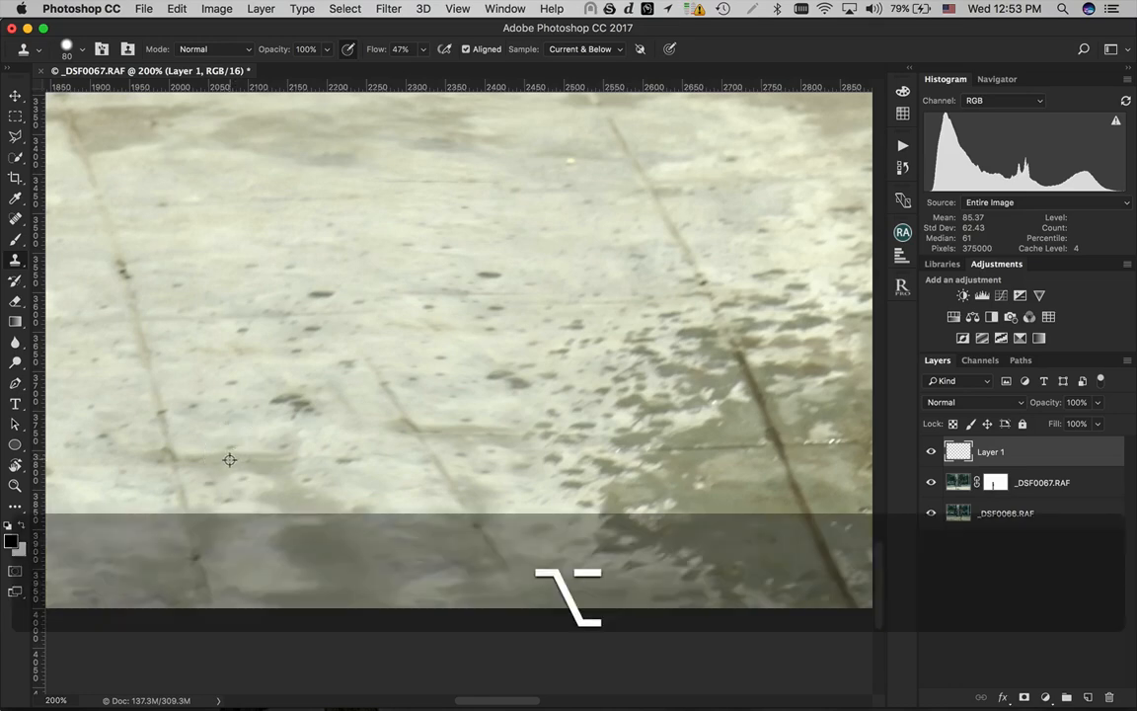
{"action": "left_click", "coordinate": [218, 461], "text": "alt"}
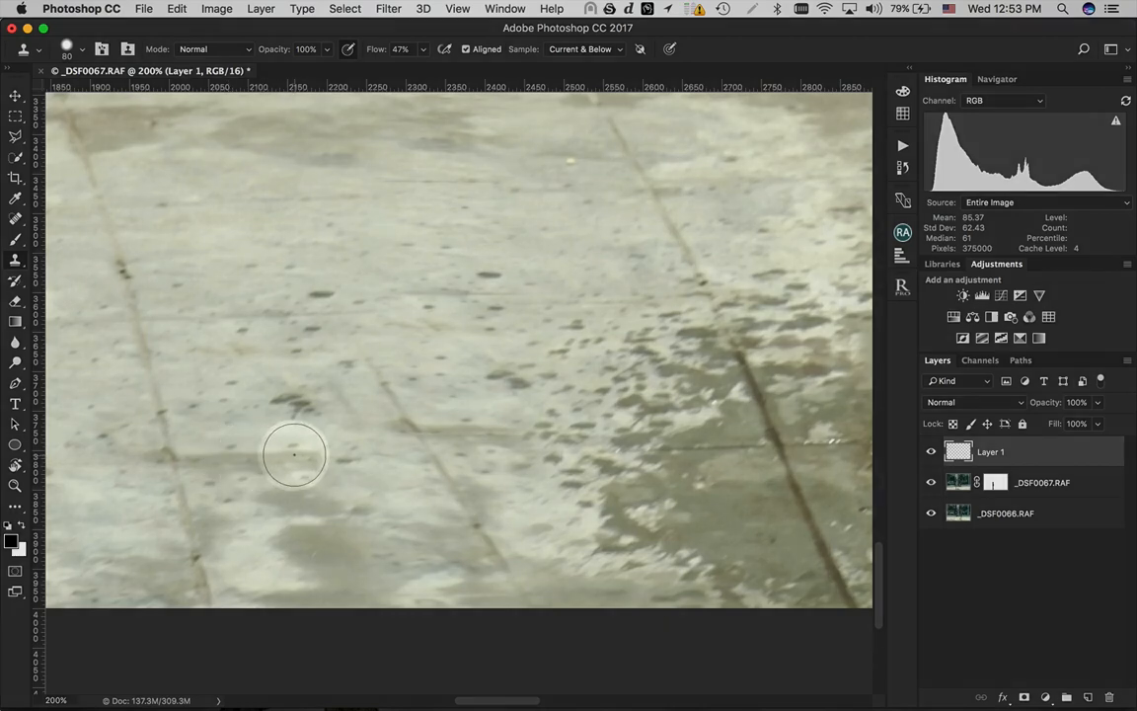
{"action": "scroll", "coordinate": [285, 456], "scroll_direction": "up", "scroll_amount": 3}
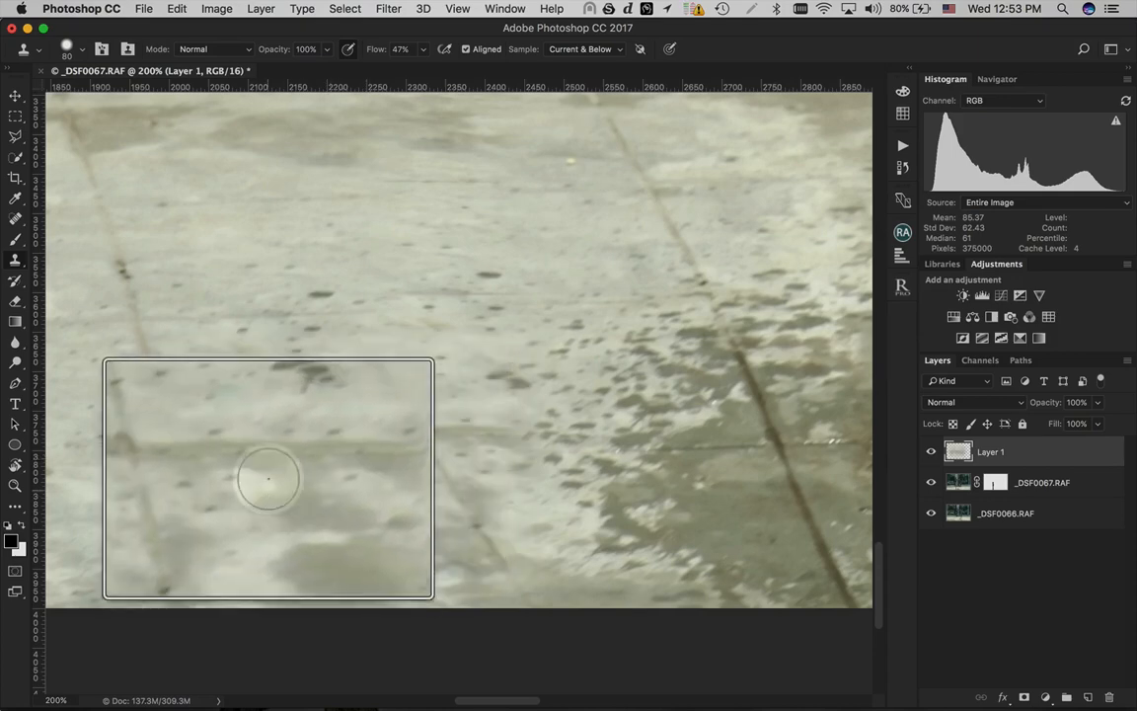
{"action": "key", "text": "alt"}
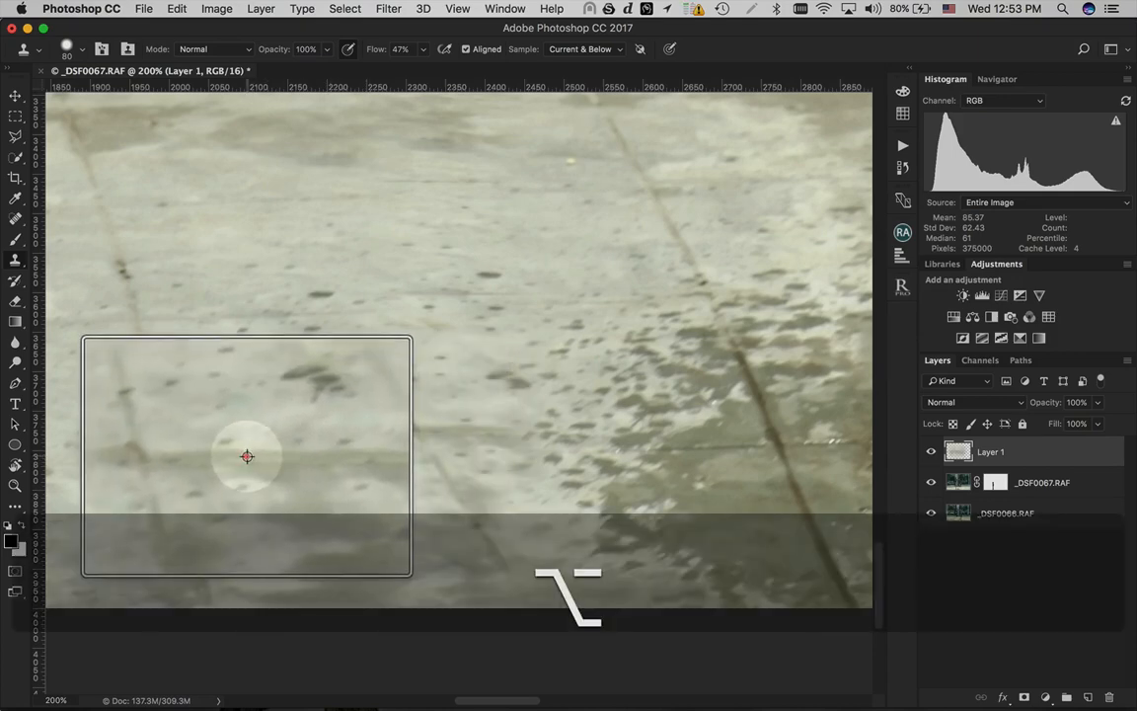
{"action": "left_click", "coordinate": [247, 456], "text": "alt"}
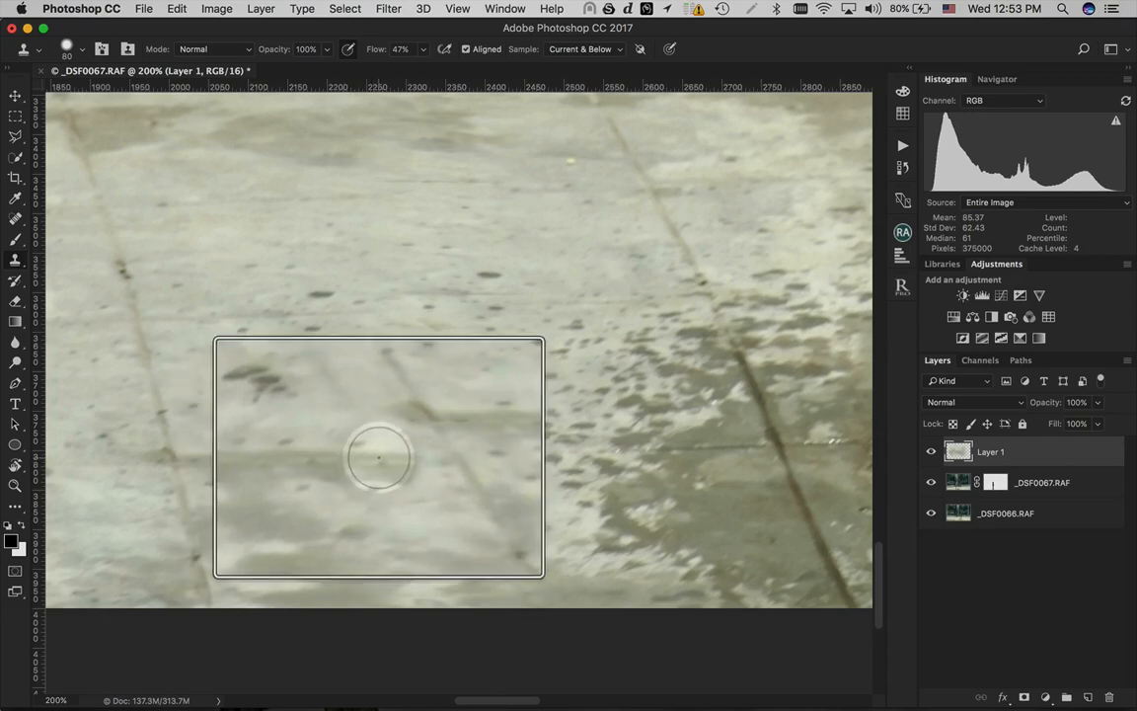
{"action": "mouse_move", "coordinate": [378, 456]}
{"action": "left_mouse_down"}
{"action": "mouse_move", "coordinate": [423, 456]}
{"action": "mouse_move", "coordinate": [343, 462]}
{"action": "left_mouse_up"}
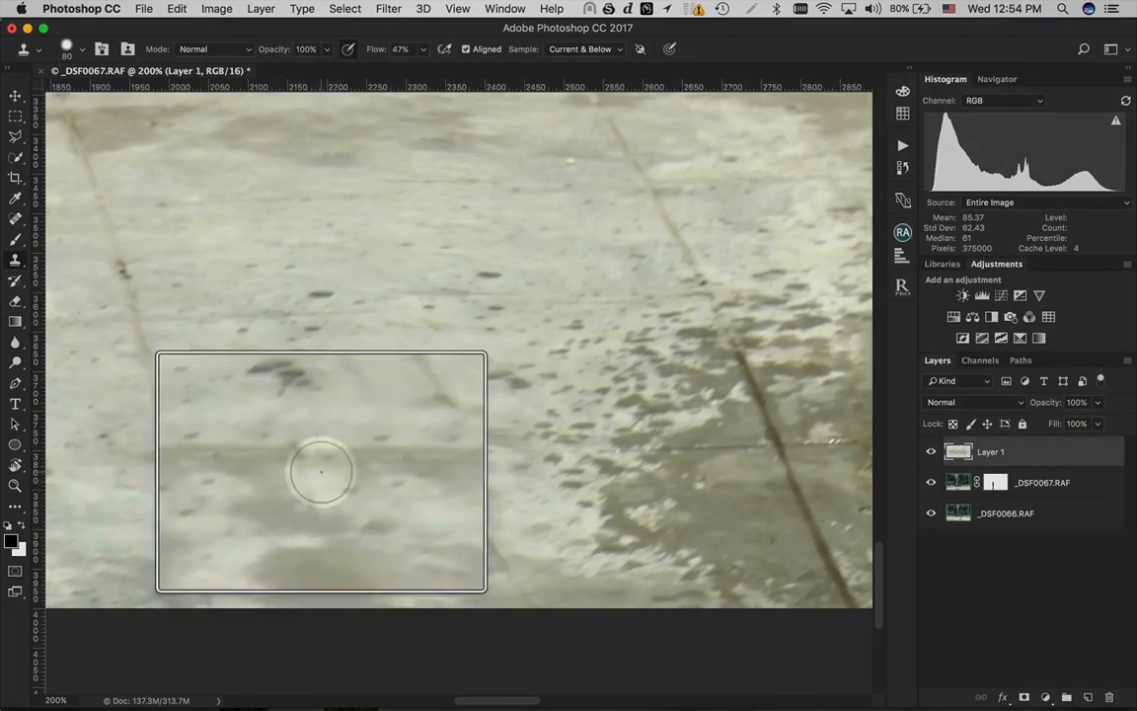
{"action": "left_click", "coordinate": [241, 459], "text": "alt"}
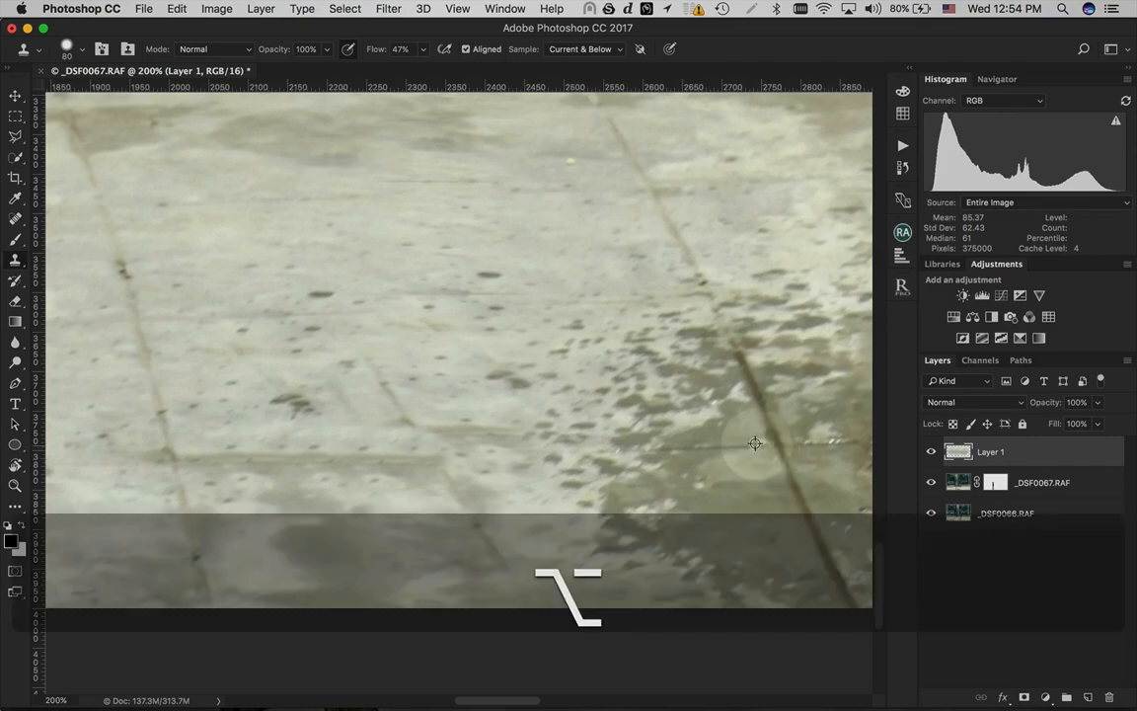
Clone the joint from the wet, speckled paving leftward to close the gap, and compare the result with Layer 1 hidden and shown
{"action": "left_click", "coordinate": [672, 448], "text": "alt"}
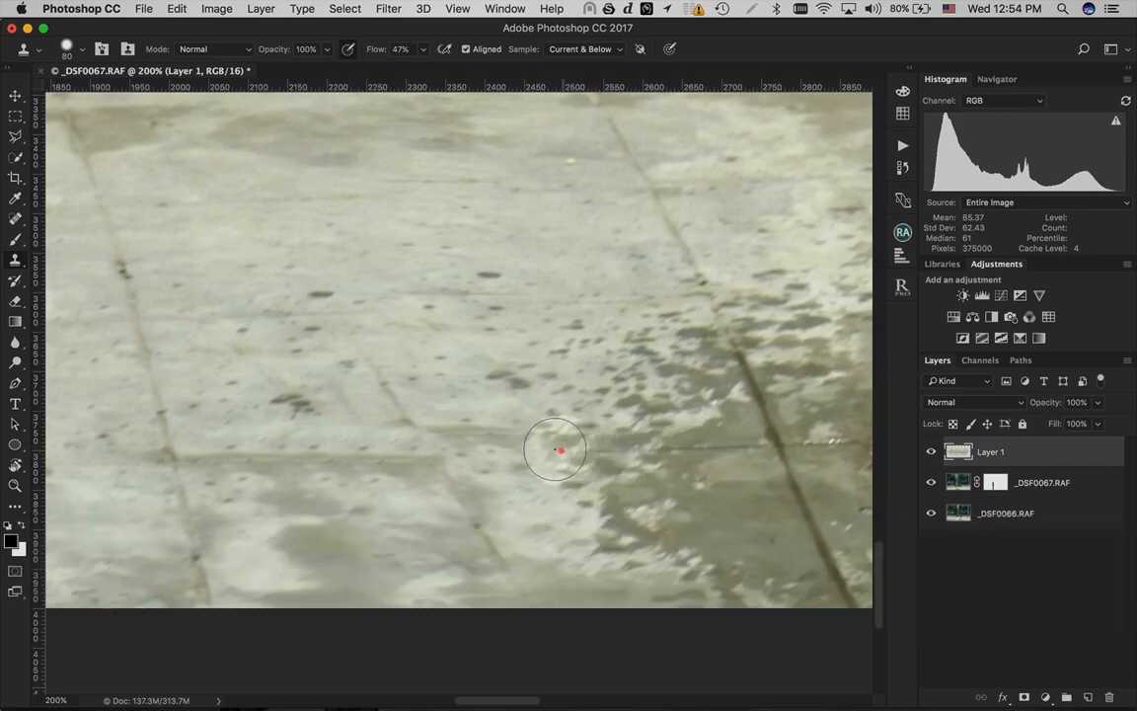
{"action": "left_click_drag", "start_coordinate": [497, 452], "coordinate": [629, 476]}
{"action": "left_click", "coordinate": [616, 449], "text": "alt"}
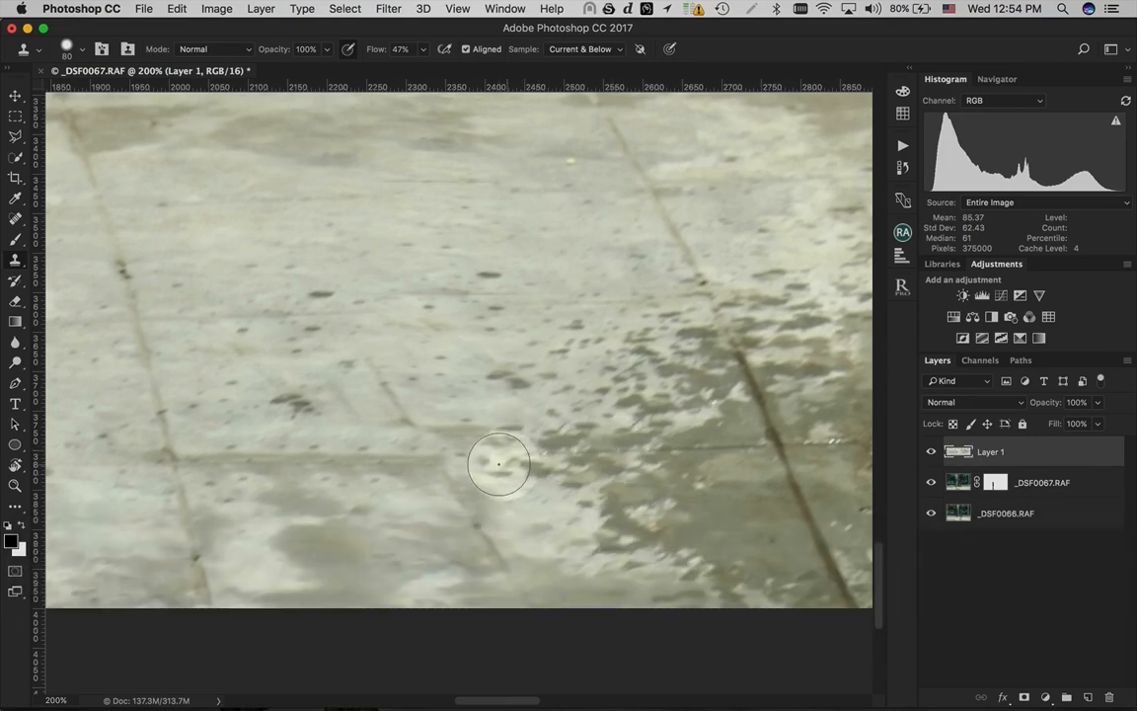
{"action": "mouse_move", "coordinate": [501, 452]}
{"action": "left_mouse_down"}
{"action": "mouse_move", "coordinate": [452, 453]}
{"action": "mouse_move", "coordinate": [507, 453]}
{"action": "mouse_move", "coordinate": [528, 520]}
{"action": "mouse_move", "coordinate": [648, 540]}
{"action": "mouse_move", "coordinate": [855, 441]}
{"action": "left_mouse_up"}
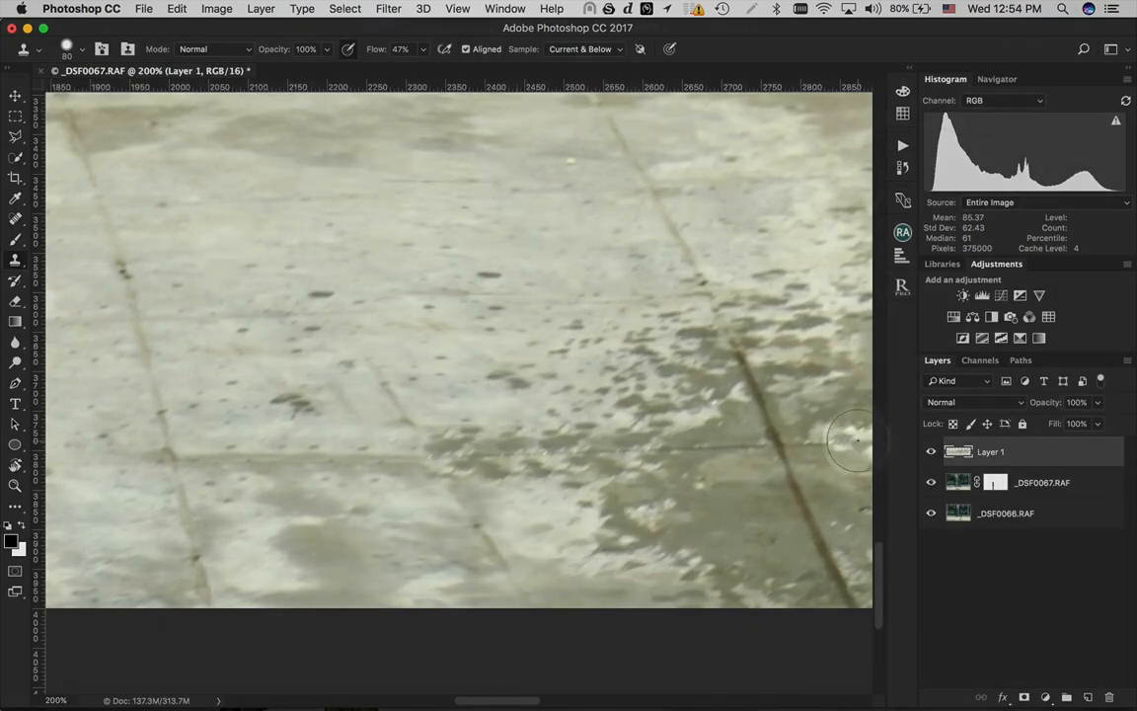
{"action": "left_click", "coordinate": [929, 453]}
{"action": "left_click", "coordinate": [929, 453]}
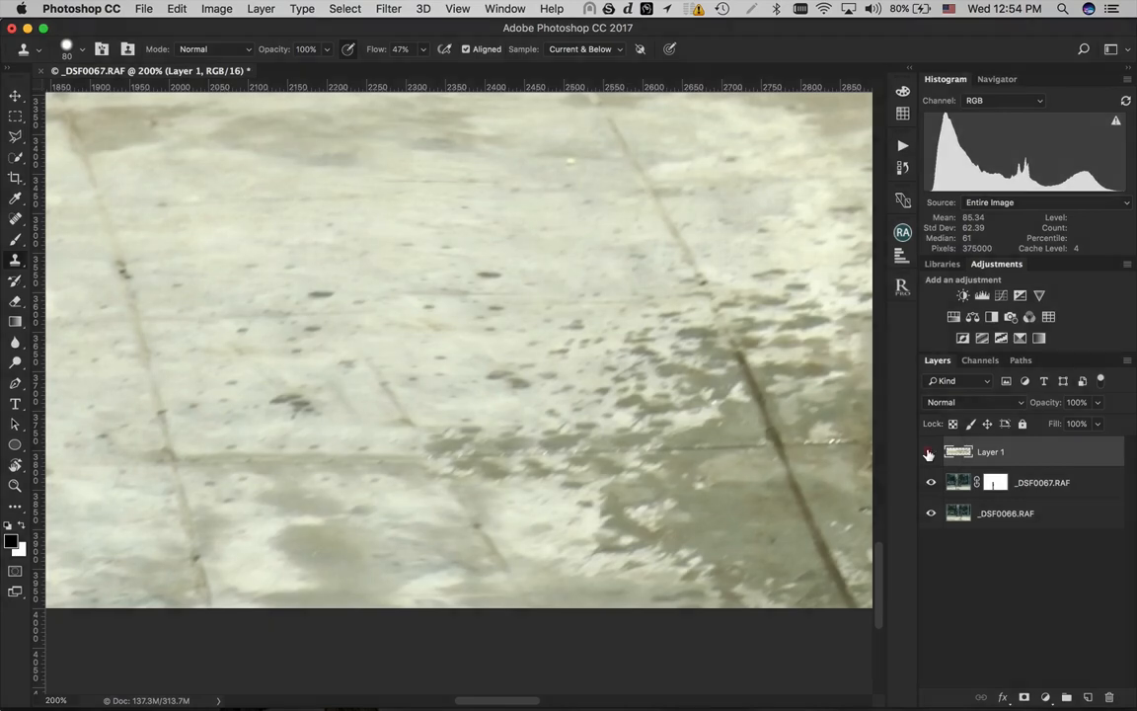
{"action": "left_click", "coordinate": [929, 453]}
{"action": "left_click", "coordinate": [929, 453]}
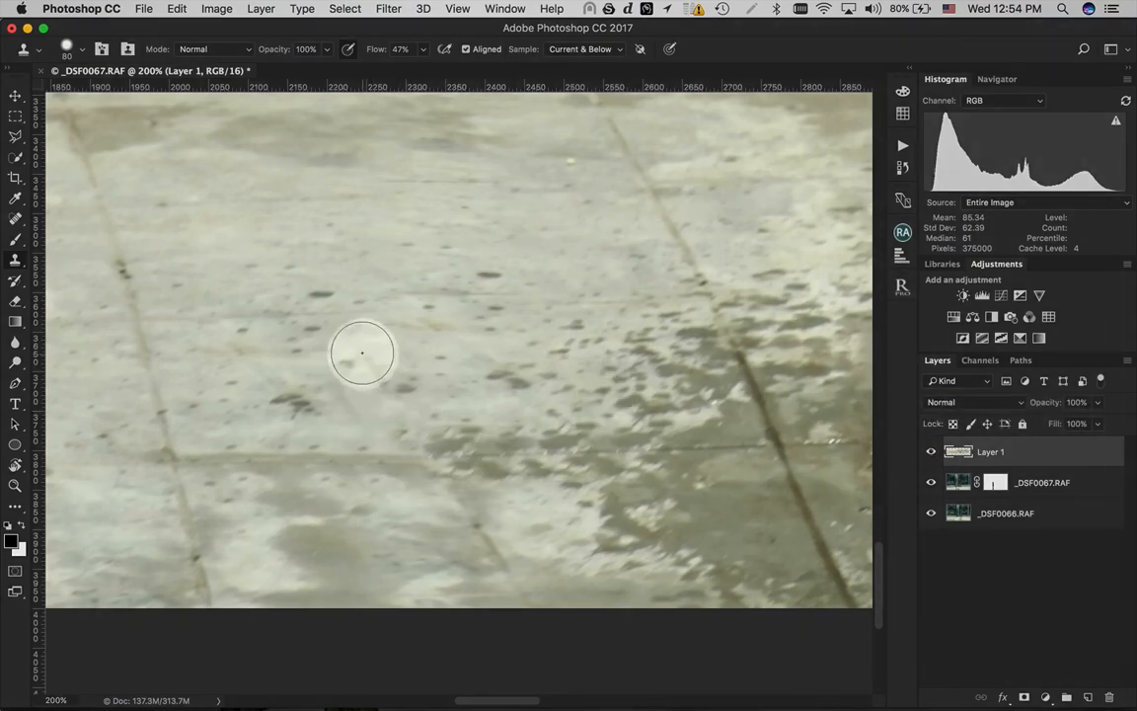
Sample clean speckled paving and clone it over the stray slanted line just above the horizontal joint
{"action": "key", "text": "alt"}
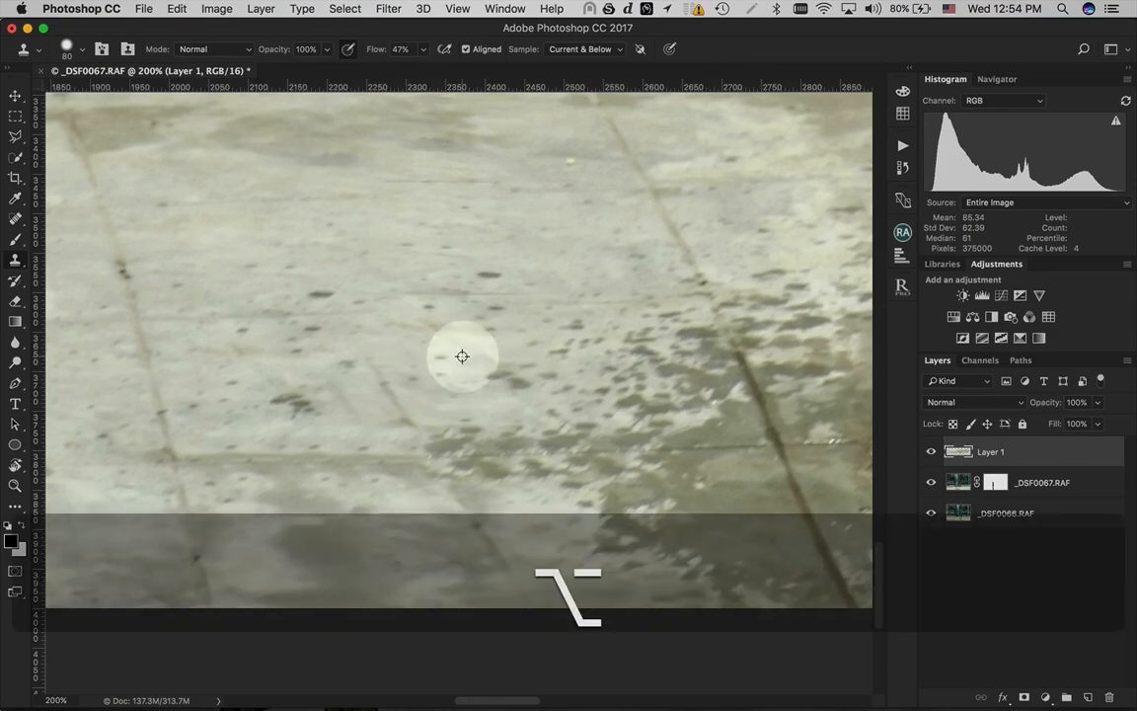
{"action": "left_click", "coordinate": [461, 355], "text": "alt"}
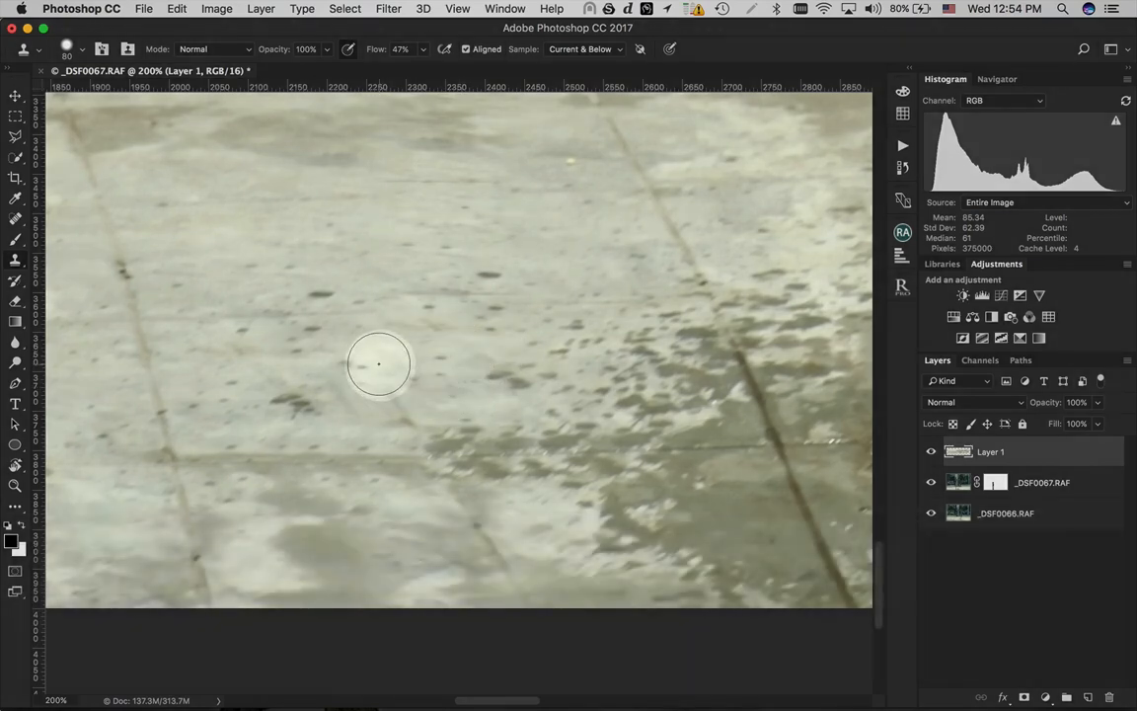
{"action": "mouse_move", "coordinate": [373, 363]}
{"action": "left_mouse_down"}
{"action": "mouse_move", "coordinate": [409, 406]}
{"action": "mouse_move", "coordinate": [375, 374]}
{"action": "mouse_move", "coordinate": [350, 370]}
{"action": "mouse_move", "coordinate": [241, 447]}
{"action": "mouse_move", "coordinate": [275, 494]}
{"action": "mouse_move", "coordinate": [317, 515]}
{"action": "left_mouse_up"}
{"action": "scroll", "coordinate": [317, 515], "scroll_direction": "down", "scroll_amount": 5}
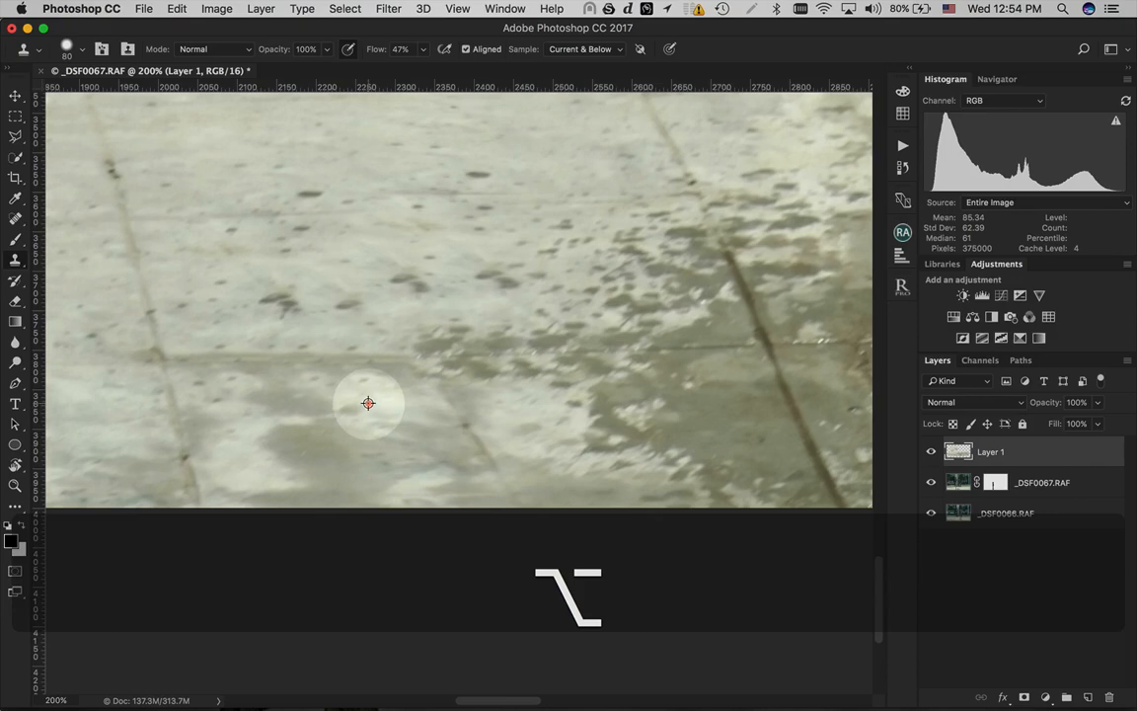
Sample clean pavement nearby and clone it over the stray slanted seam below the horizontal joint, down to the photo's lower edge
{"action": "left_click", "coordinate": [369, 402], "text": "alt"}
{"action": "mouse_move", "coordinate": [444, 399]}
{"action": "left_mouse_down"}
{"action": "mouse_move", "coordinate": [464, 446]}
{"action": "mouse_move", "coordinate": [448, 422]}
{"action": "mouse_move", "coordinate": [424, 424]}
{"action": "left_mouse_up"}
{"action": "left_click", "coordinate": [334, 450], "text": "alt"}
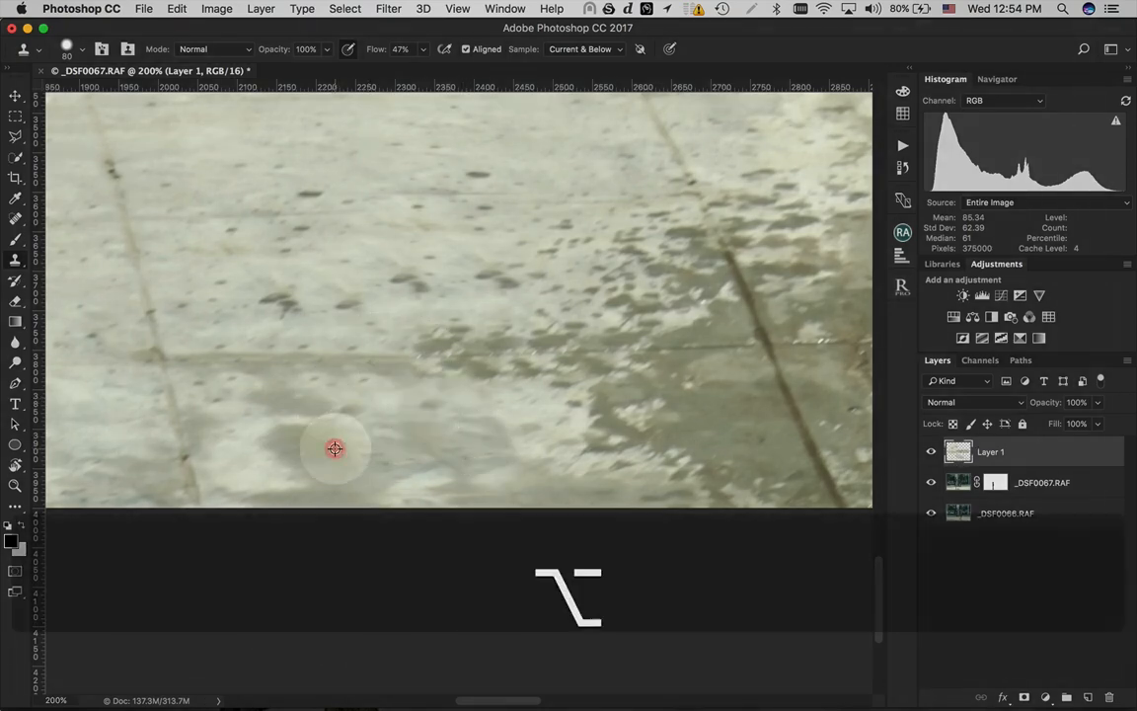
{"action": "mouse_move", "coordinate": [493, 474]}
{"action": "left_mouse_down"}
{"action": "mouse_move", "coordinate": [515, 472]}
{"action": "mouse_move", "coordinate": [469, 473]}
{"action": "left_mouse_up"}
{"action": "left_click", "coordinate": [299, 471]}
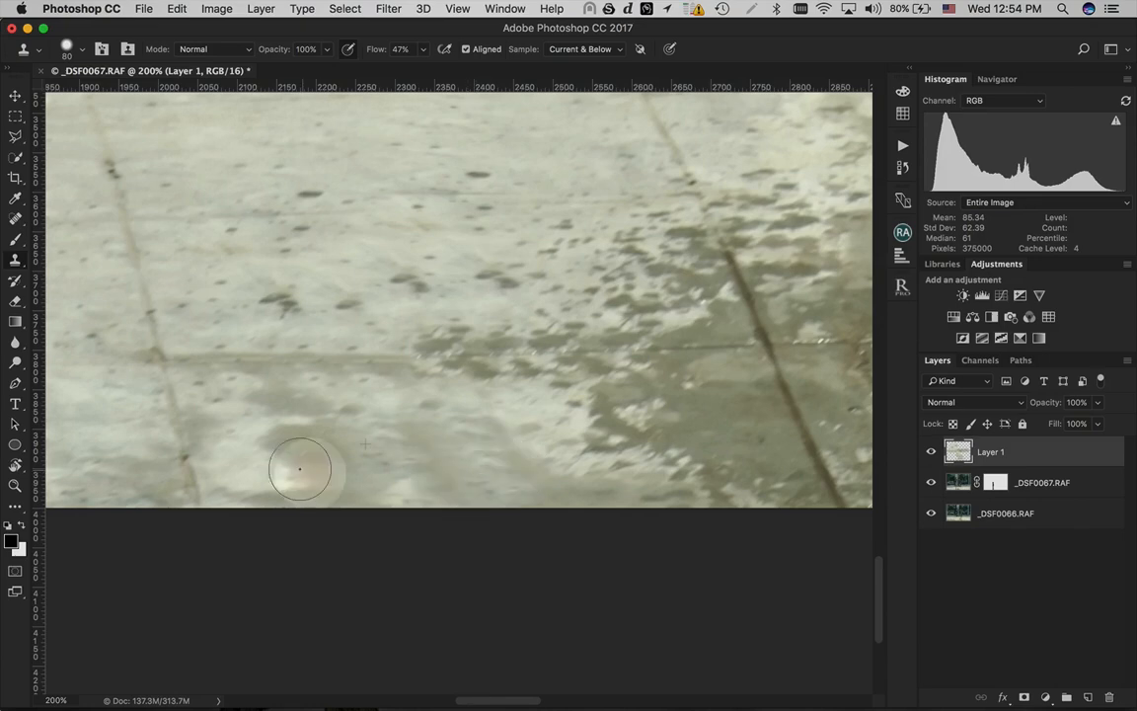
{"action": "left_click", "coordinate": [302, 444], "text": "alt"}
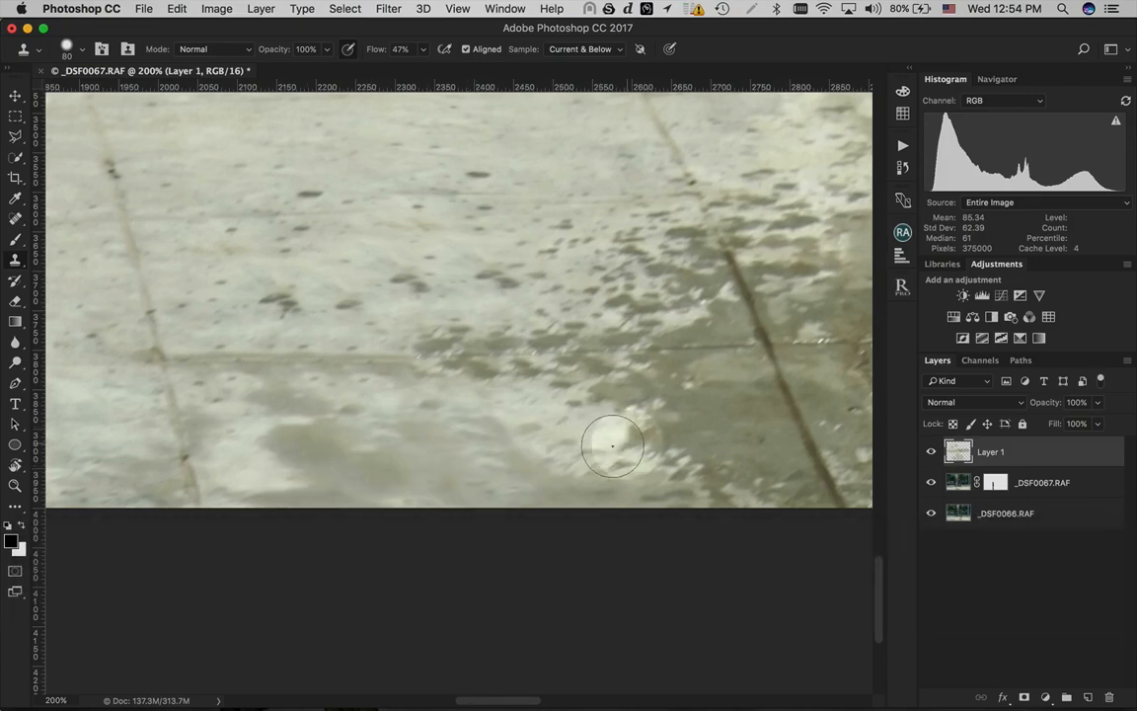
Compare the pavement repair with Layer 1 hidden and shown, and inspect the whole retouched photo
{"action": "key", "text": "super+minus"}
{"action": "left_click", "coordinate": [932, 453]}
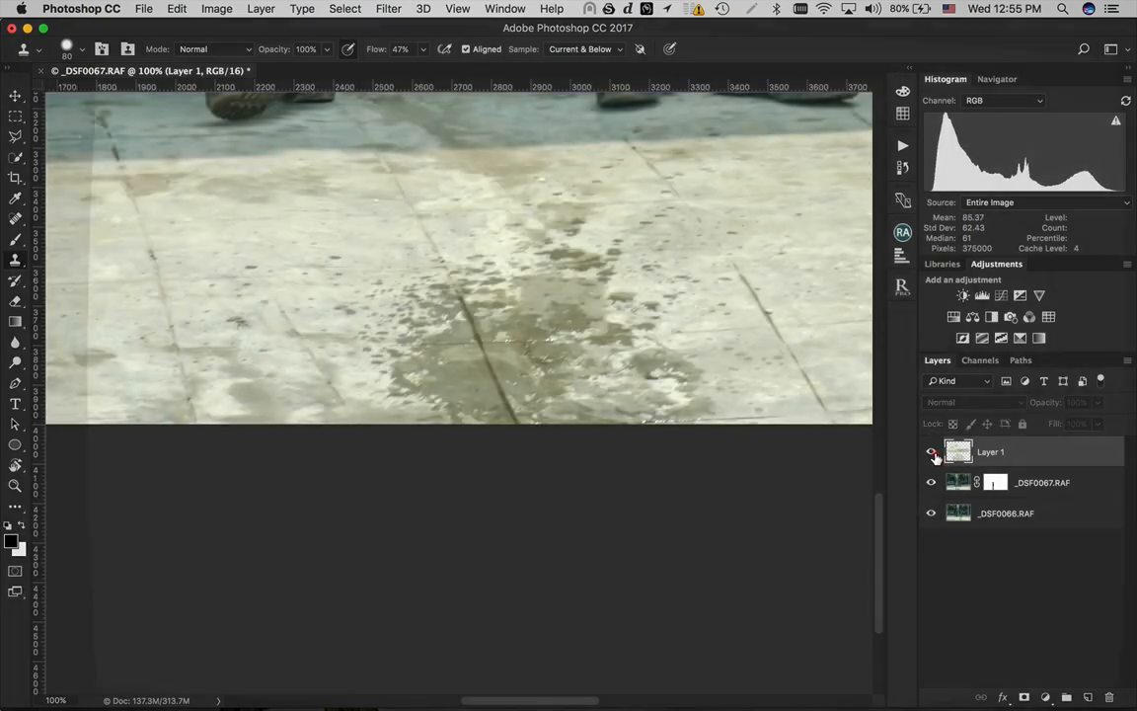
{"action": "left_click", "coordinate": [932, 453]}
{"action": "left_click", "coordinate": [932, 453]}
{"action": "left_click", "coordinate": [932, 453]}
{"action": "left_click", "coordinate": [932, 453]}
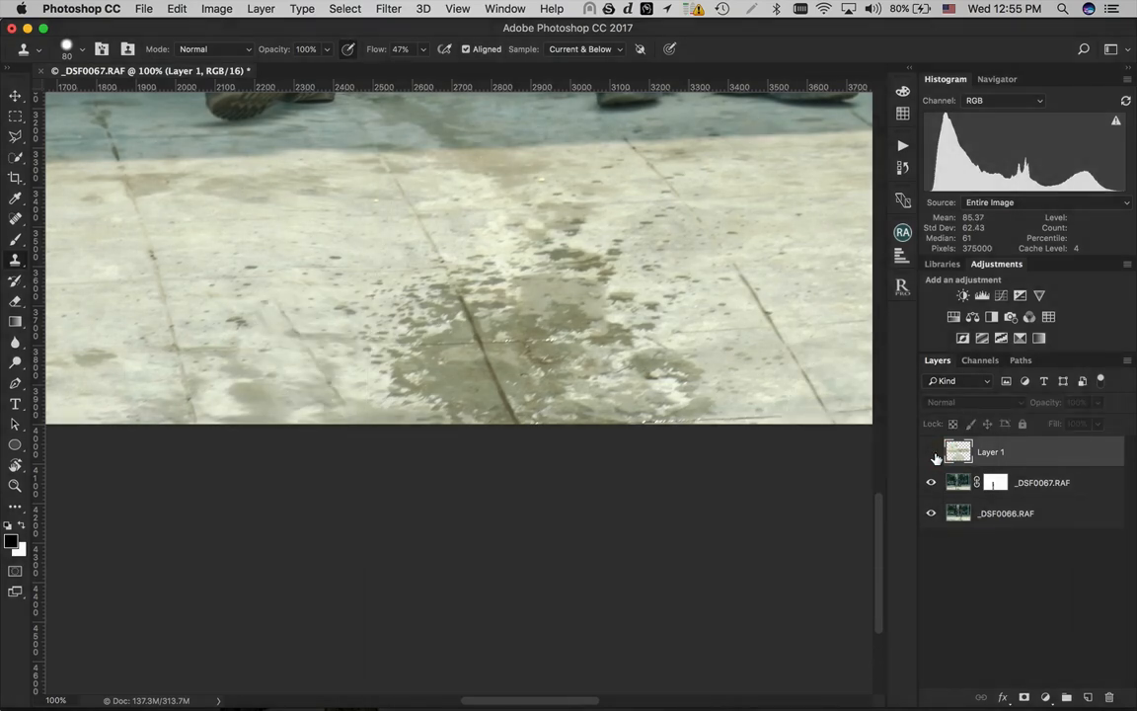
{"action": "left_click", "coordinate": [932, 454]}
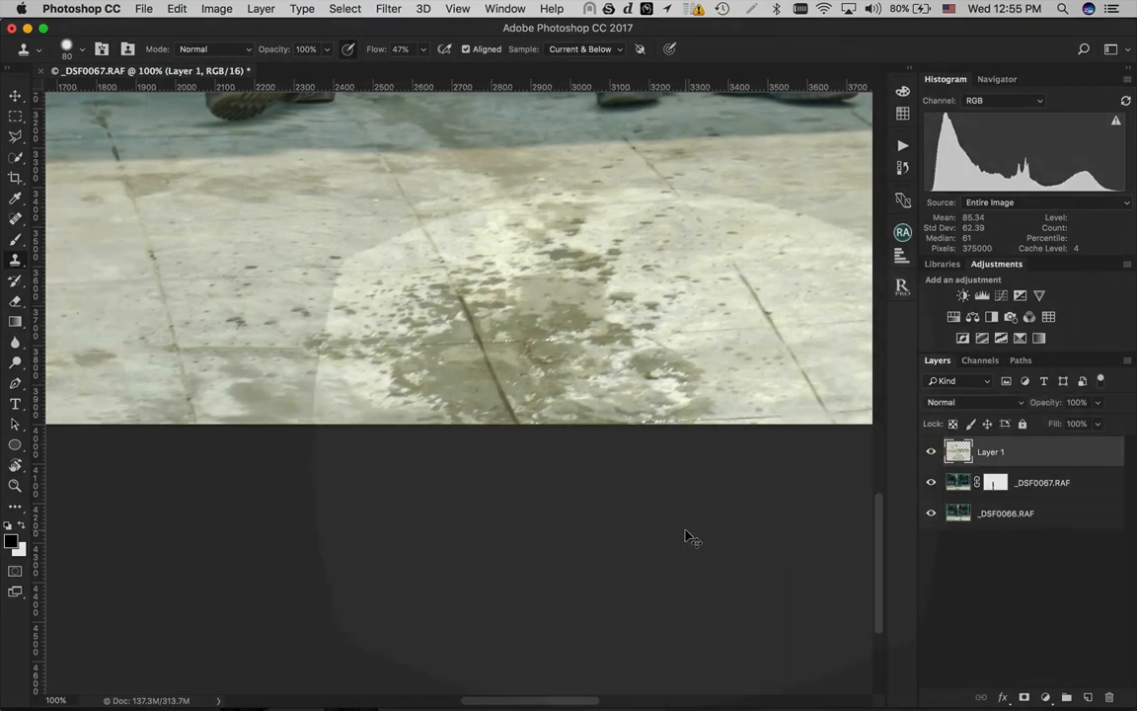
{"action": "key", "text": "super+minus"}
{"action": "key", "text": "super+minus"}
{"action": "key", "text": "super+minus"}
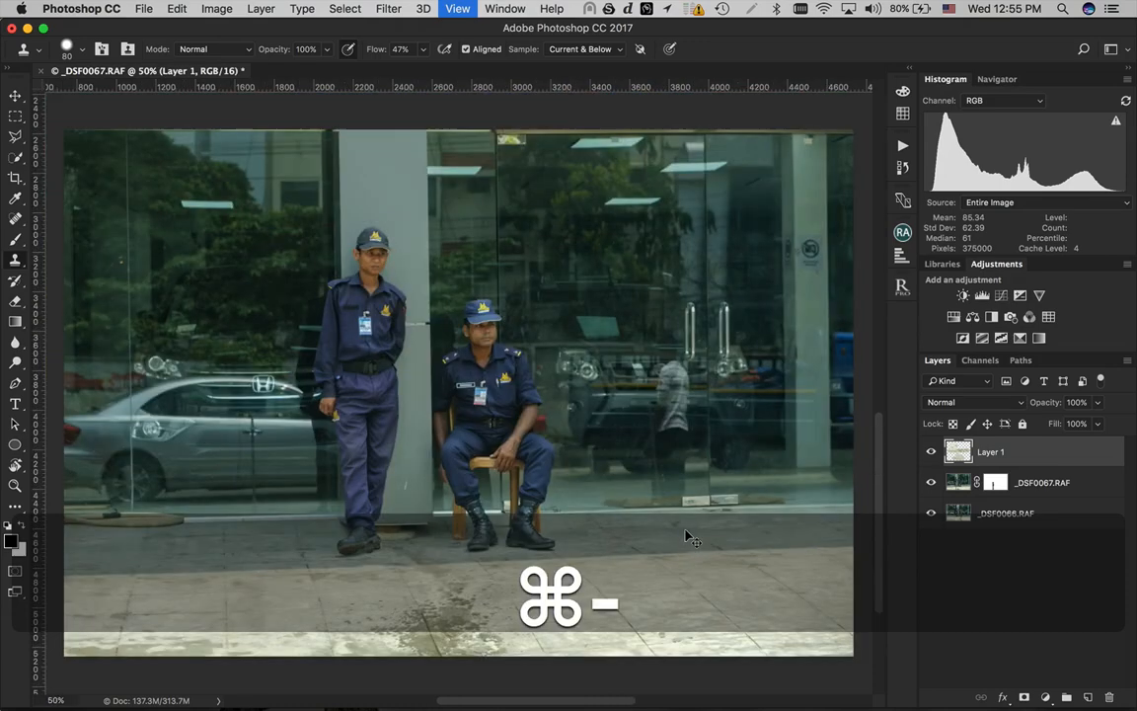
{"action": "key", "text": "super+equal"}
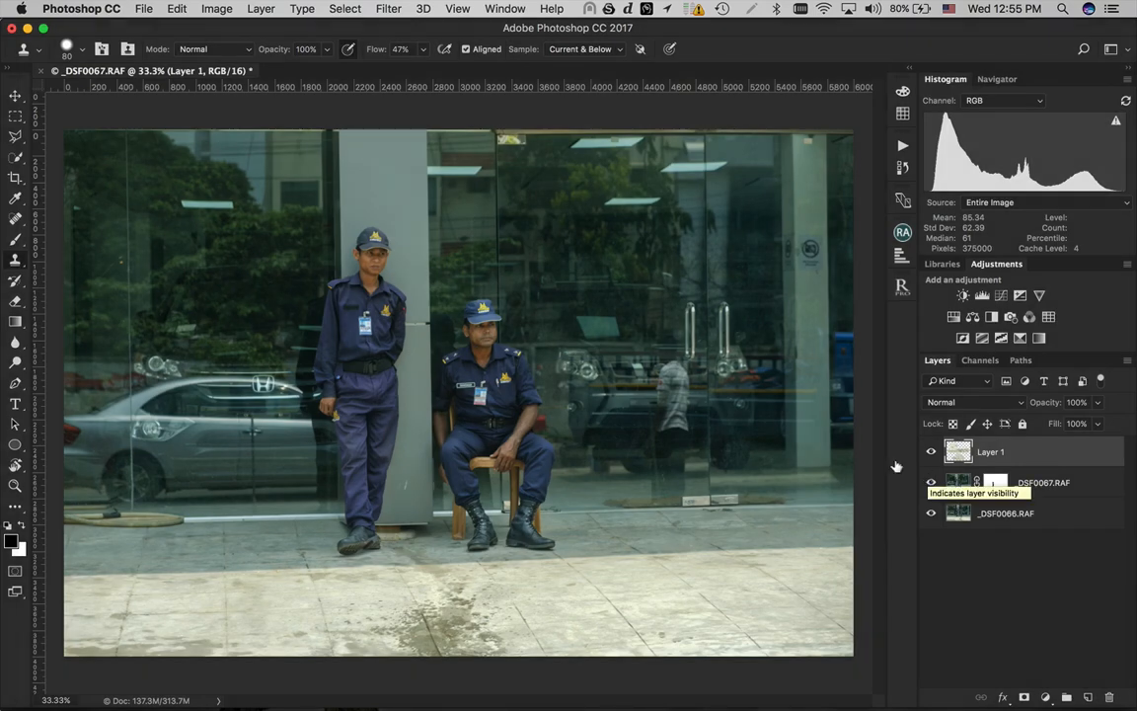
Save the layered composite, quit Photoshop and return to Lightroom
{"action": "left_click", "coordinate": [106, 8]}
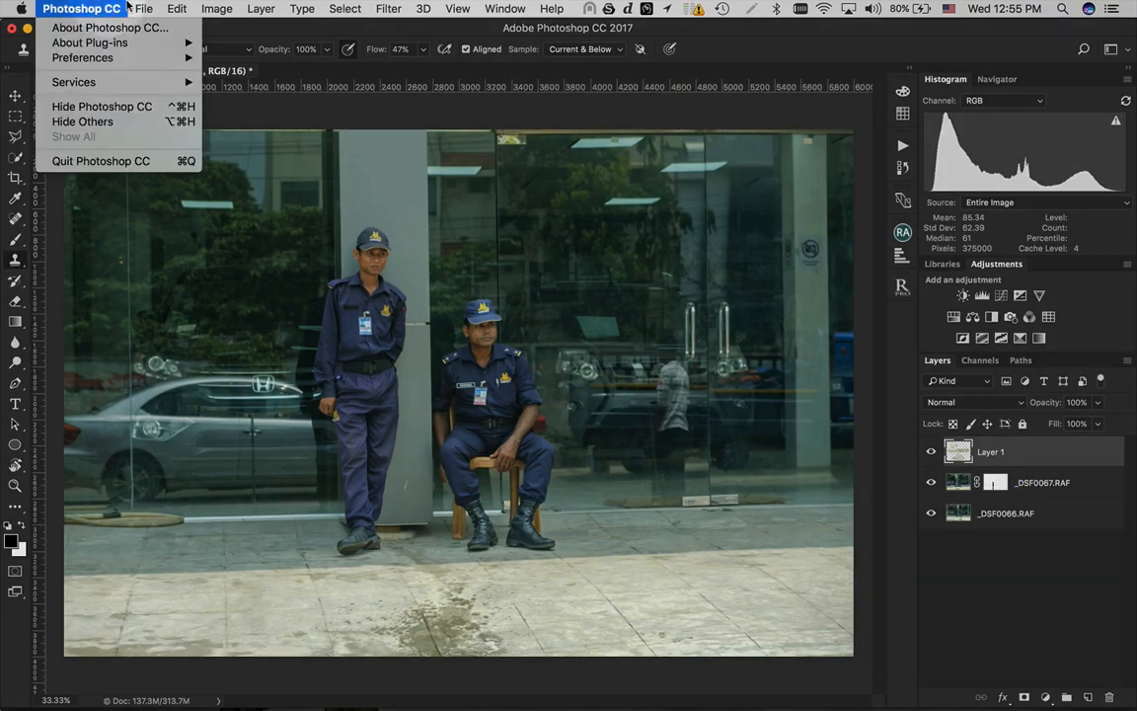
{"action": "mouse_move", "coordinate": [144, 8]}
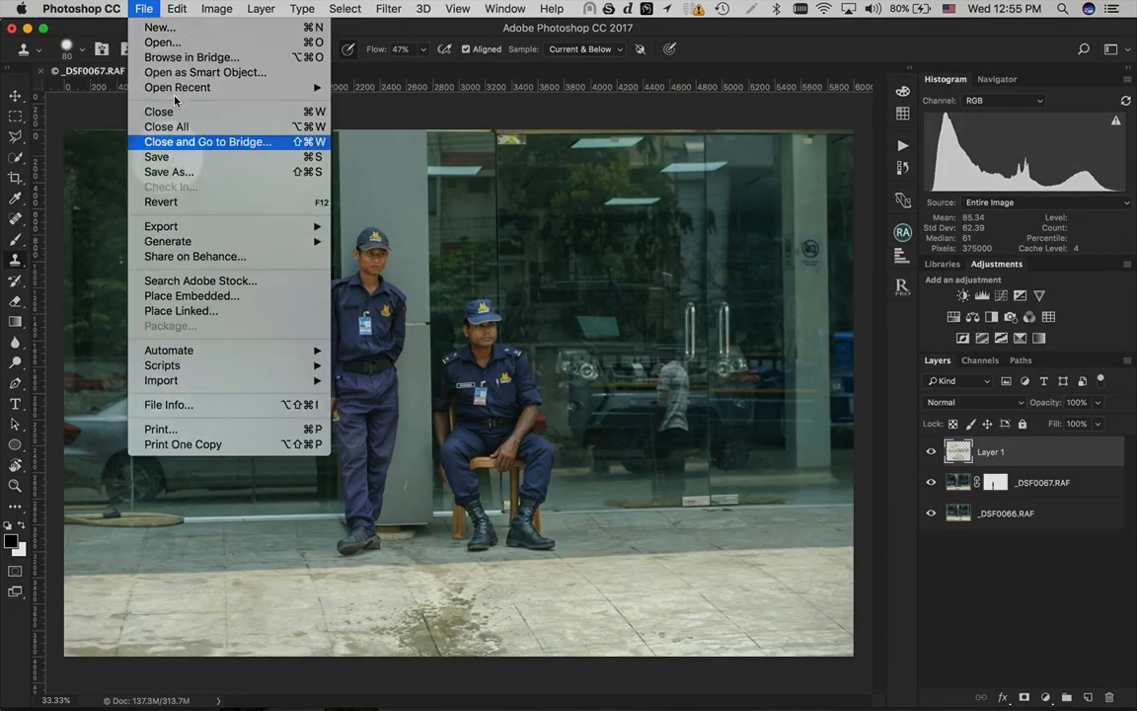
{"action": "left_click", "coordinate": [174, 158]}
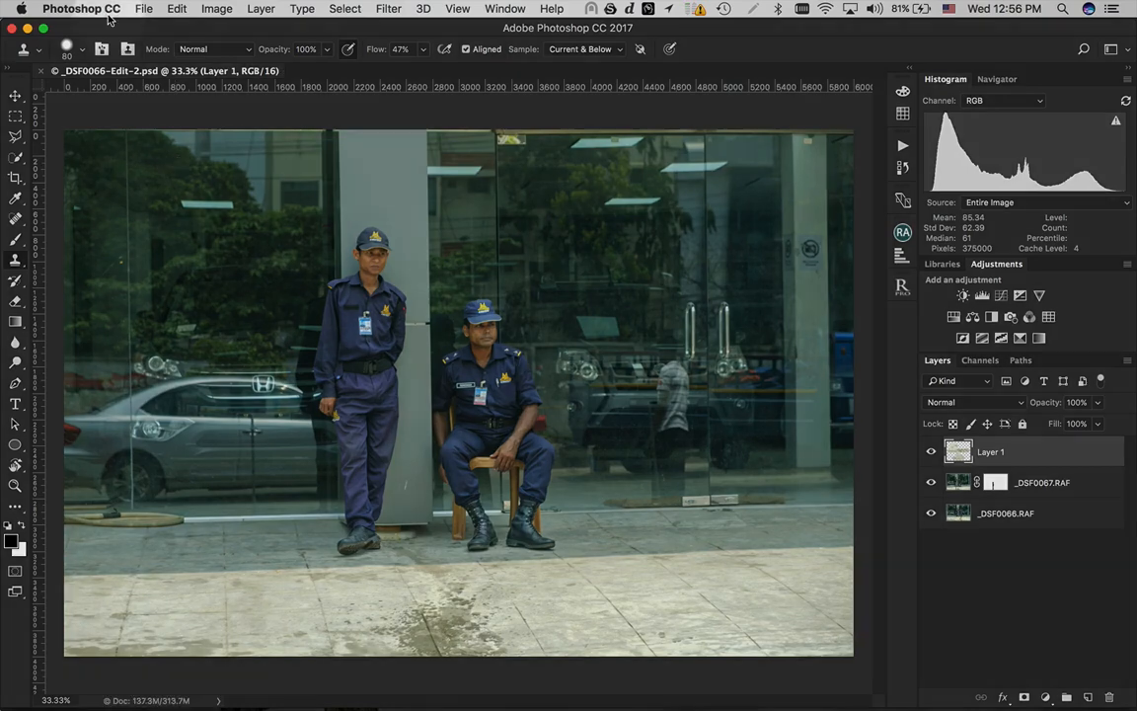
{"action": "left_click", "coordinate": [95, 10]}
{"action": "left_click", "coordinate": [111, 163]}
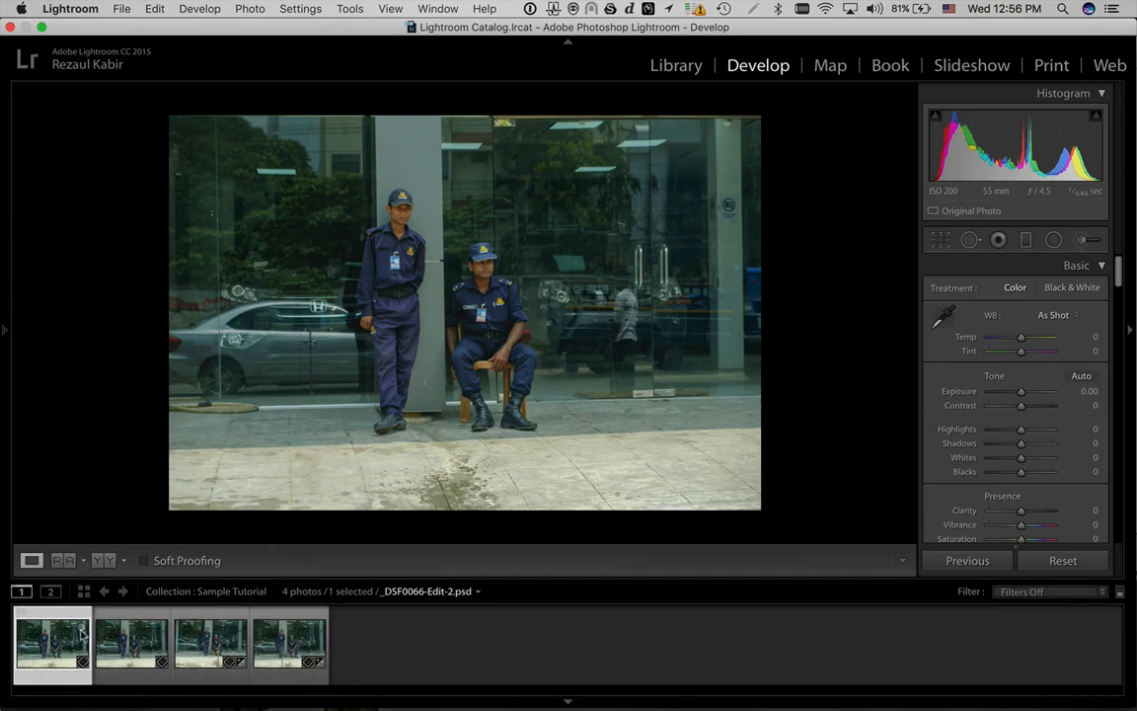
Compare the edited composites with the original _DSF0067.RAF shot, ending on the first photo in the collection
{"action": "left_click", "coordinate": [118, 645]}
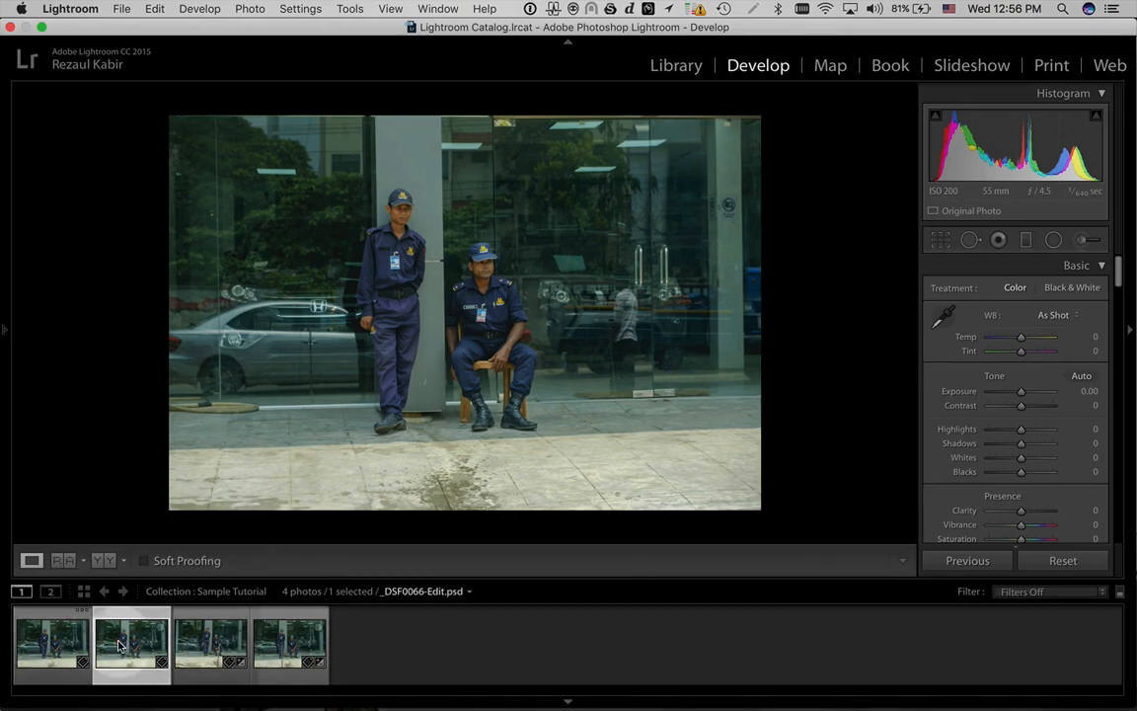
{"action": "left_click", "coordinate": [46, 648]}
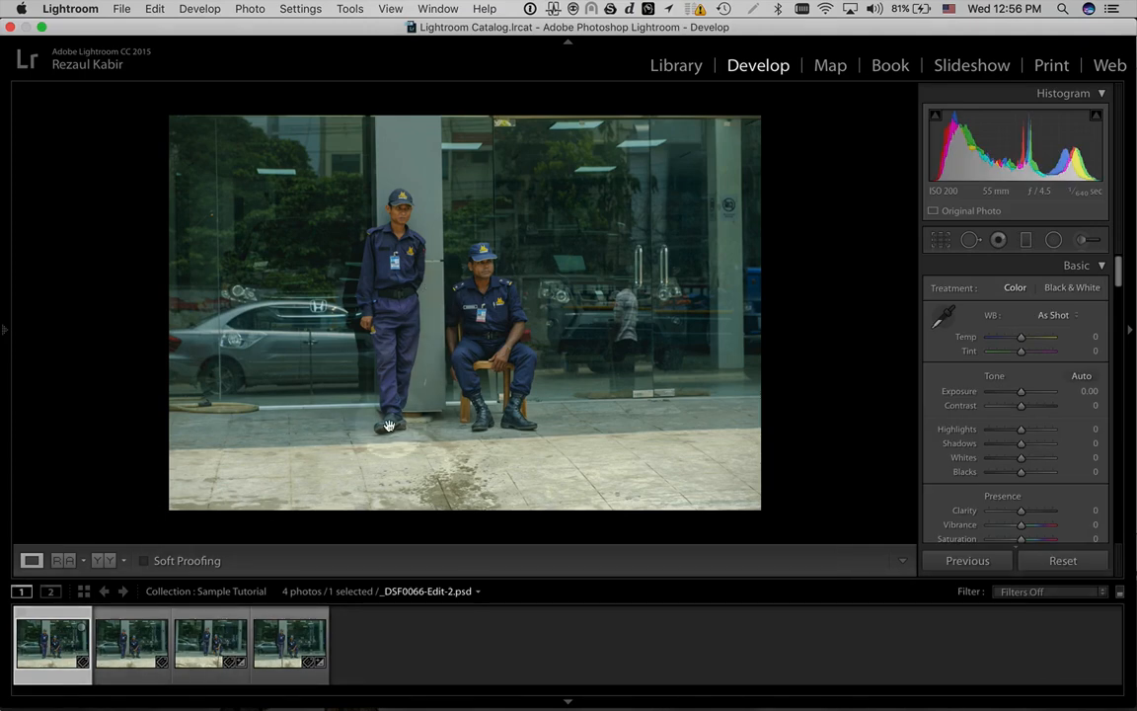
{"action": "left_click", "coordinate": [283, 643]}
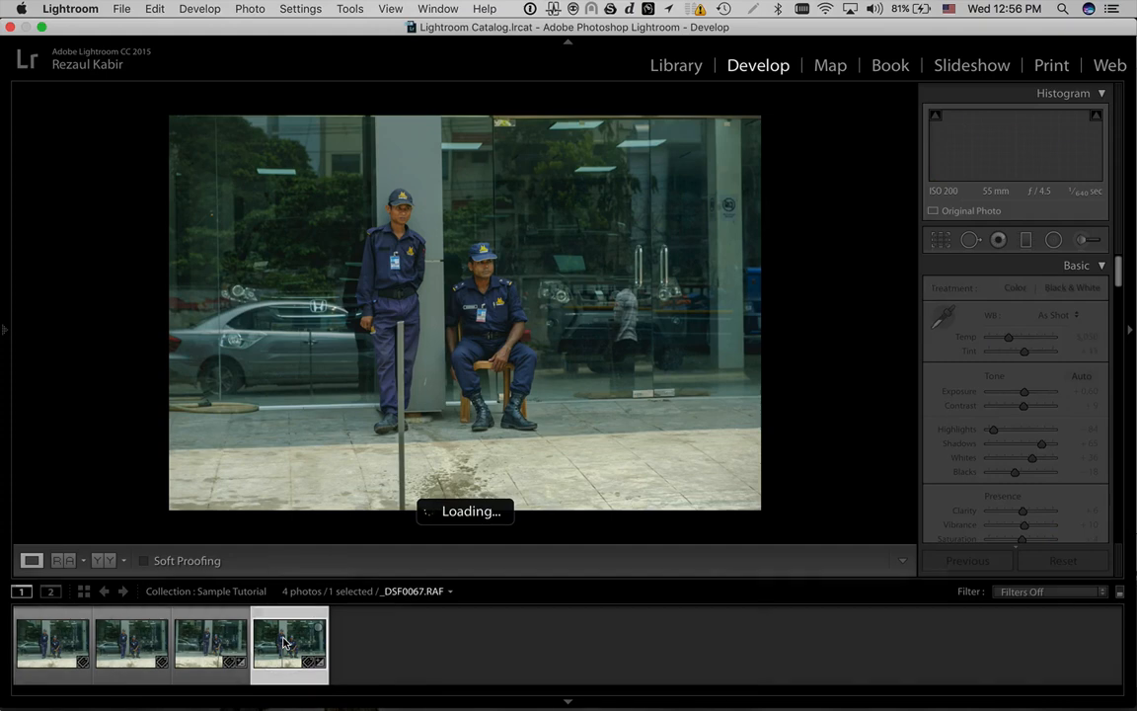
{"action": "left_click", "coordinate": [61, 652]}
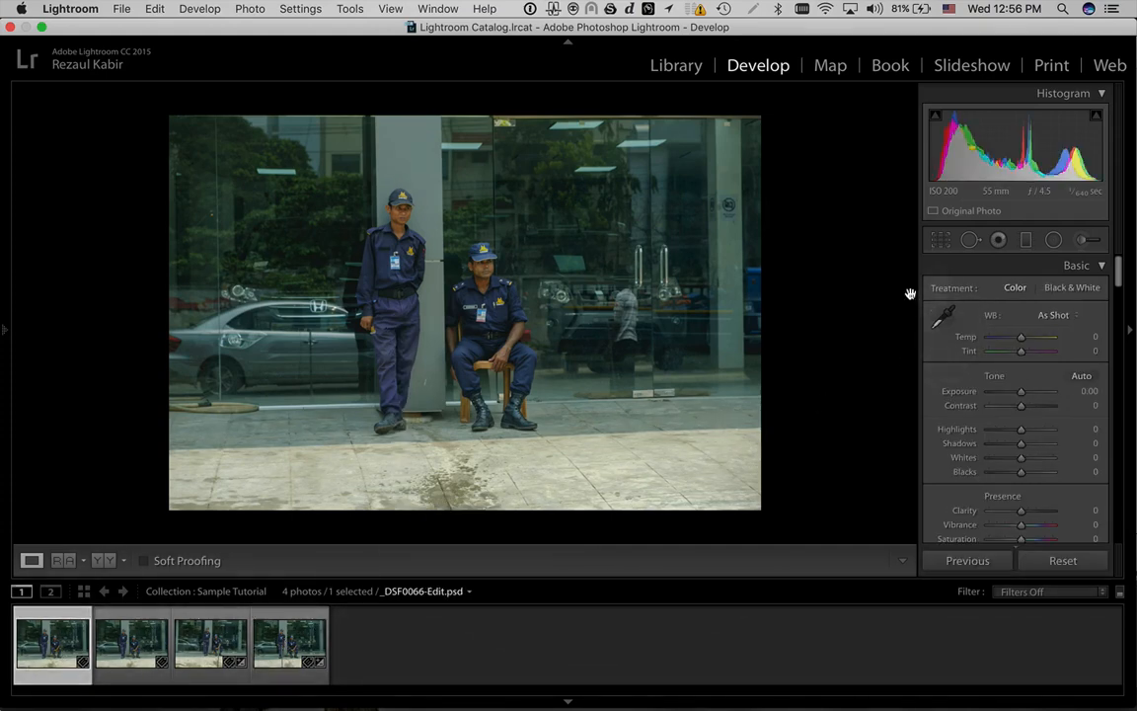
Straighten the photo by 0.30 and crop it tighter around the two guards at the original aspect ratio
{"action": "left_click", "coordinate": [940, 241]}
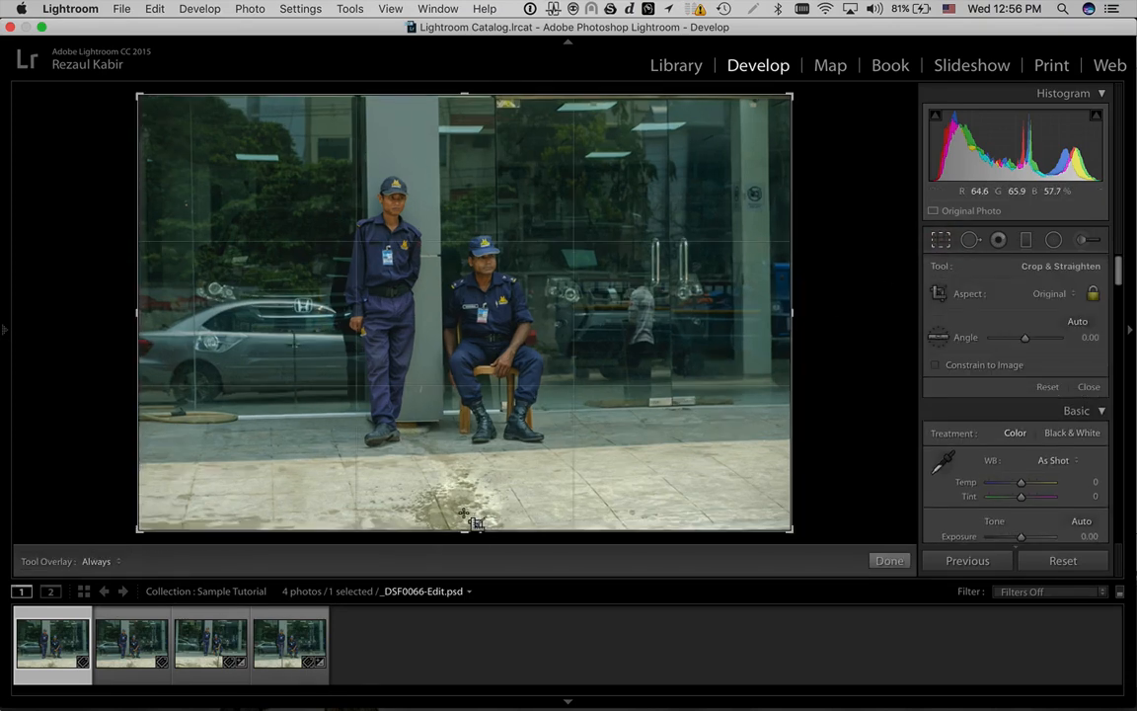
{"action": "left_click_drag", "start_coordinate": [464, 95], "coordinate": [464, 115]}
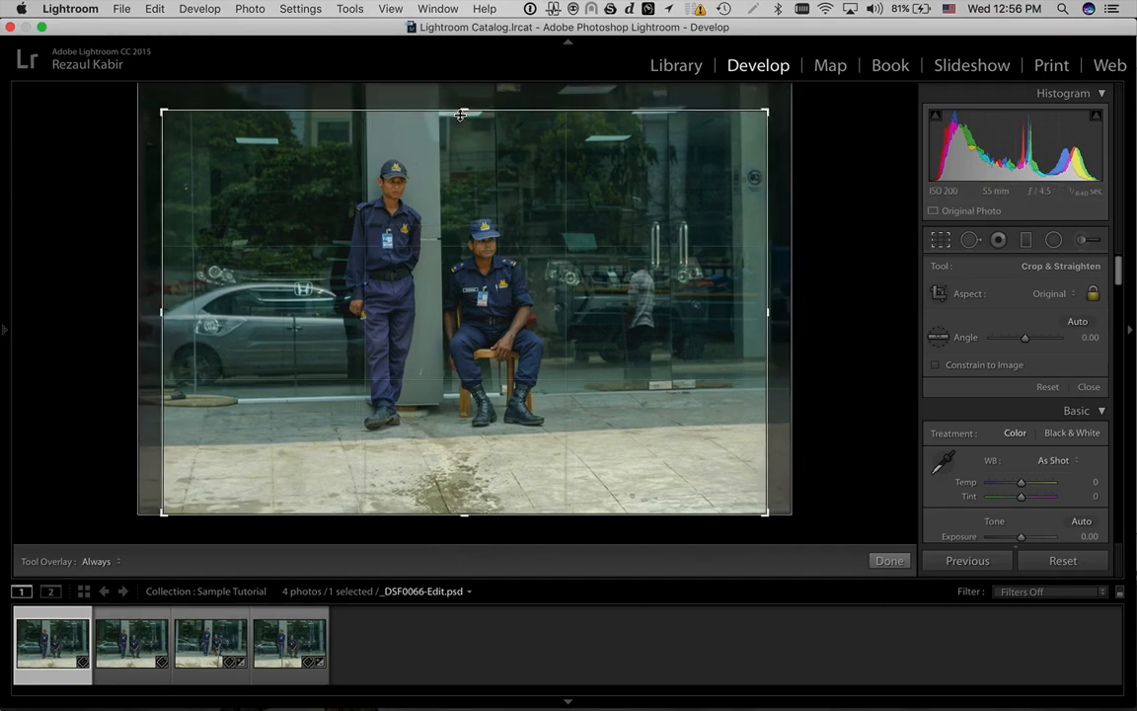
{"action": "left_click_drag", "start_coordinate": [812, 244], "coordinate": [812, 245]}
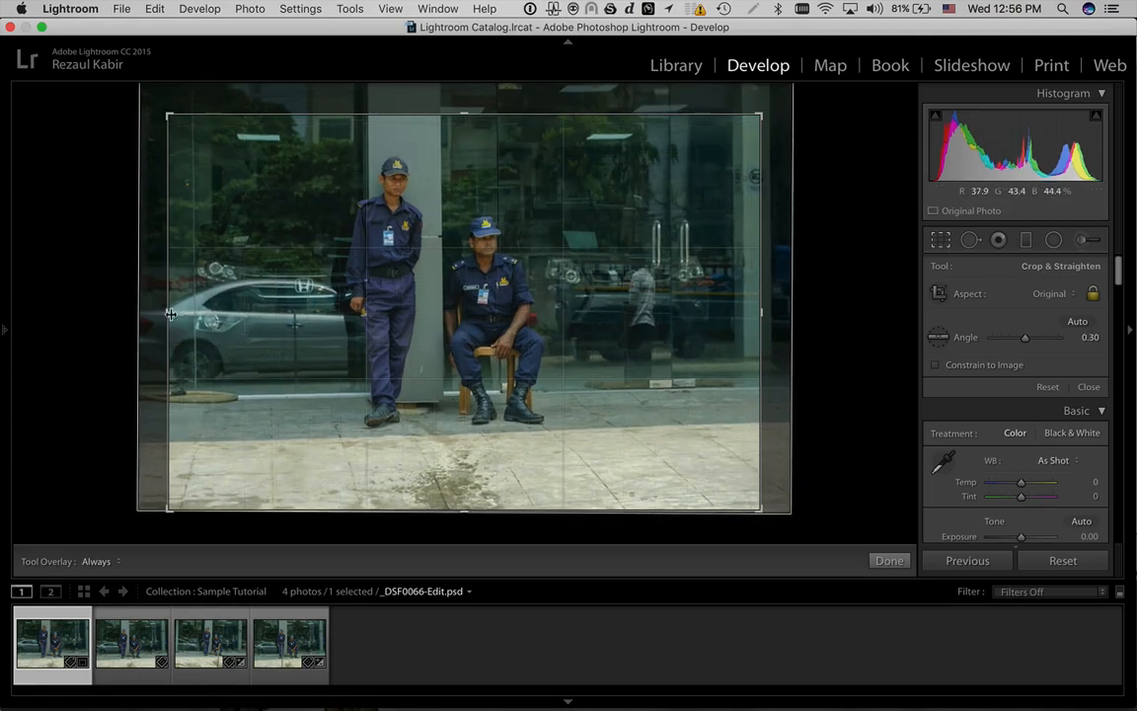
{"action": "left_click_drag", "start_coordinate": [168, 312], "coordinate": [211, 311]}
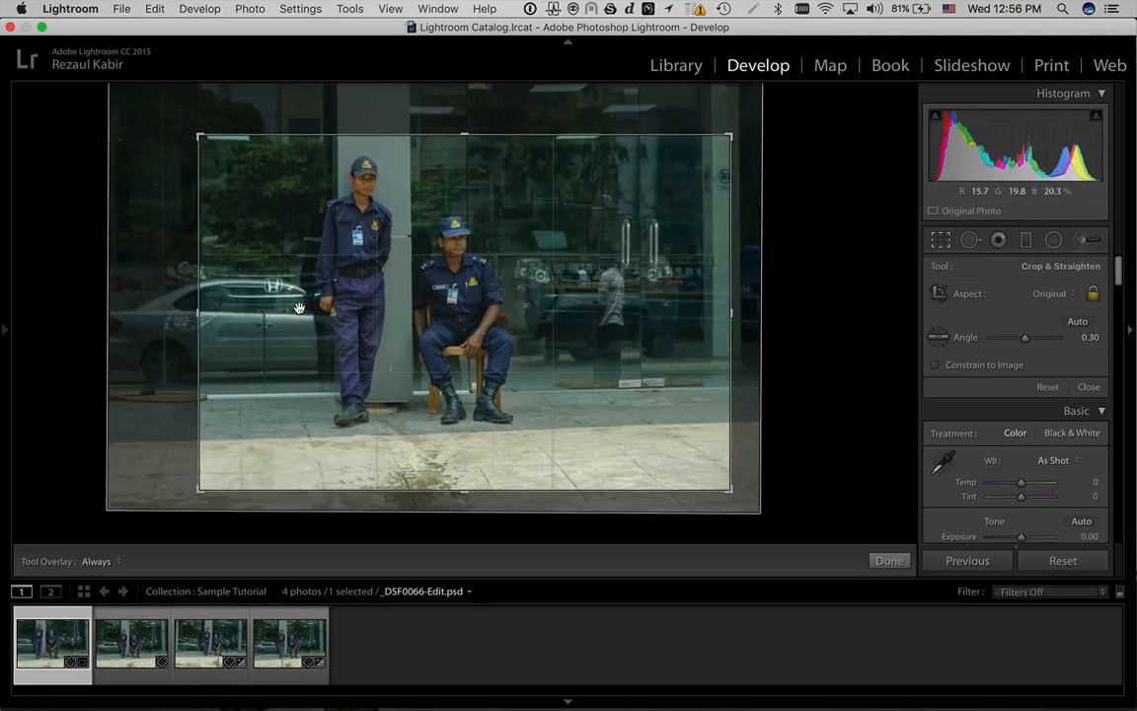
{"action": "left_click_drag", "start_coordinate": [297, 310], "coordinate": [311, 323]}
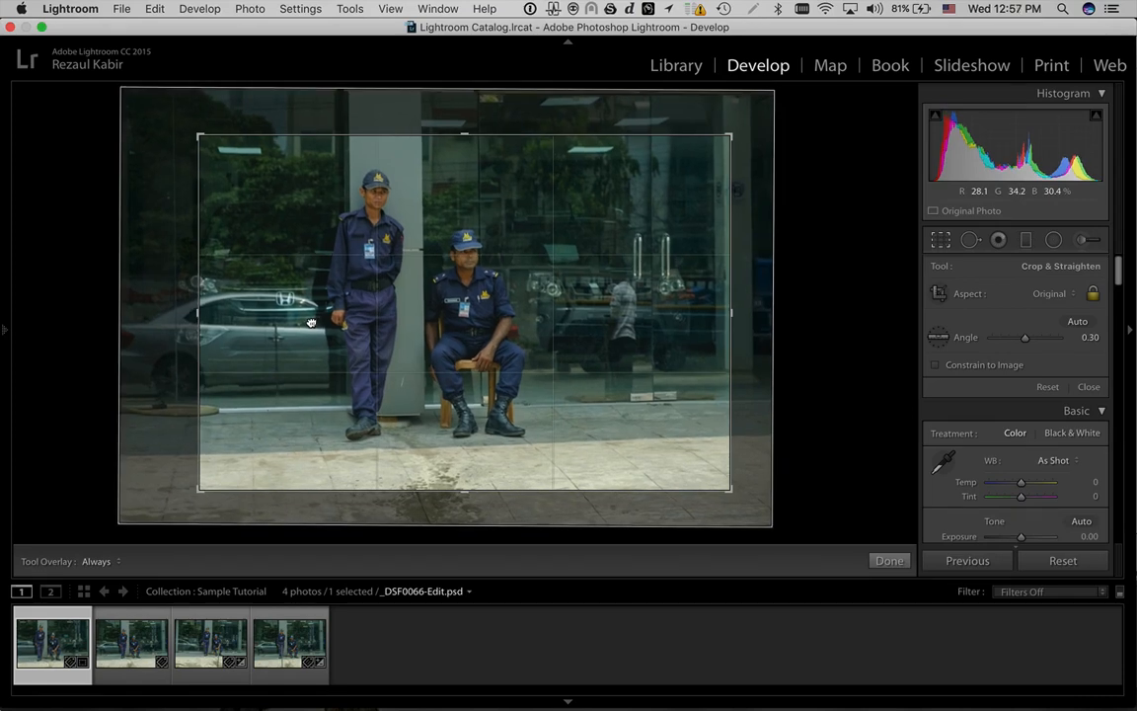
{"action": "left_click", "coordinate": [889, 559]}
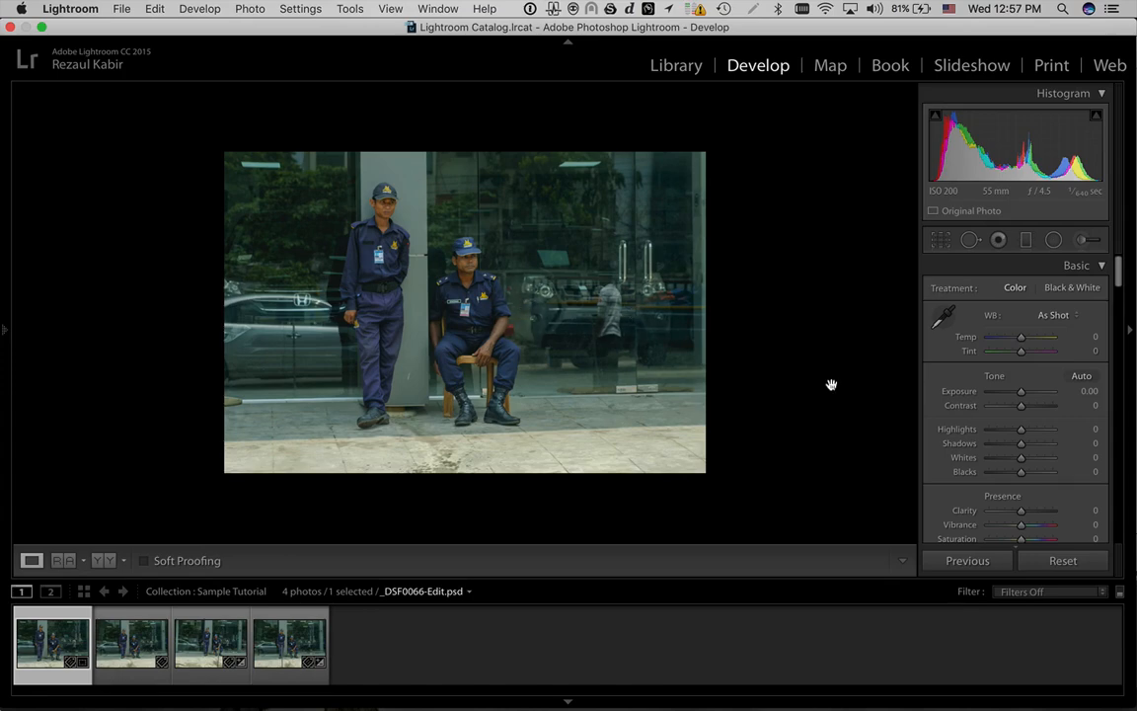
Set Exposure to +0.20, Contrast to +20, Highlights to -100, Shadows to +32 and Clarity to +15
{"action": "left_click_drag", "start_coordinate": [1021, 394], "coordinate": [1022, 398]}
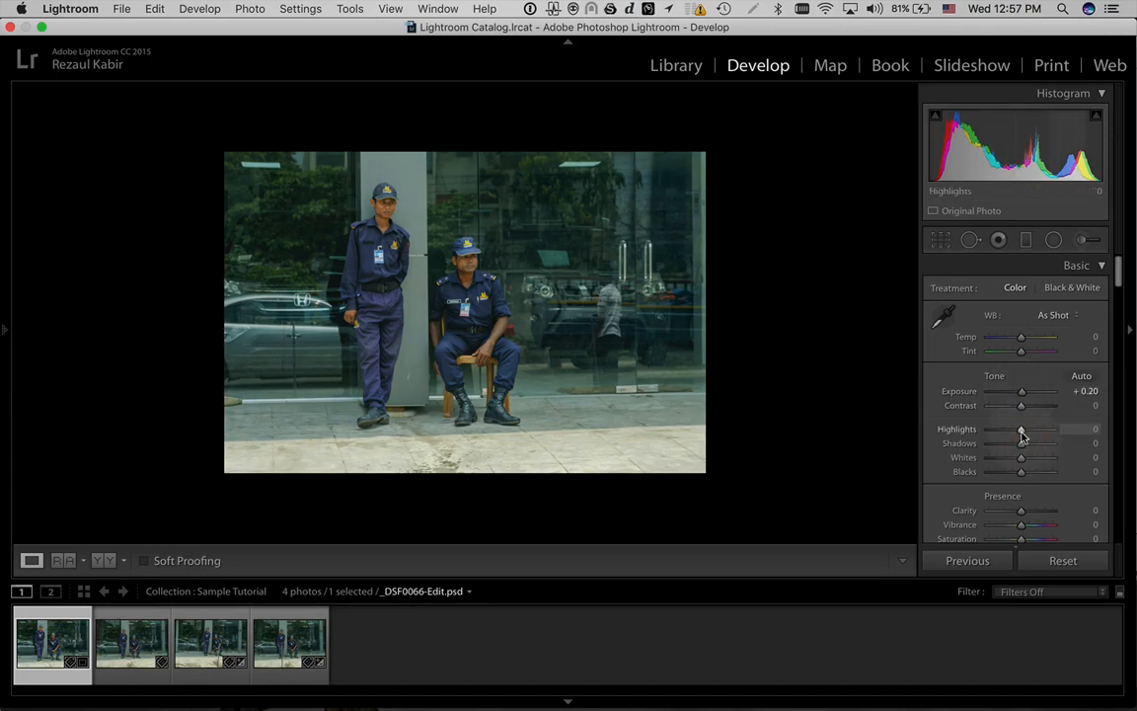
{"action": "left_click_drag", "start_coordinate": [994, 433], "coordinate": [1028, 410]}
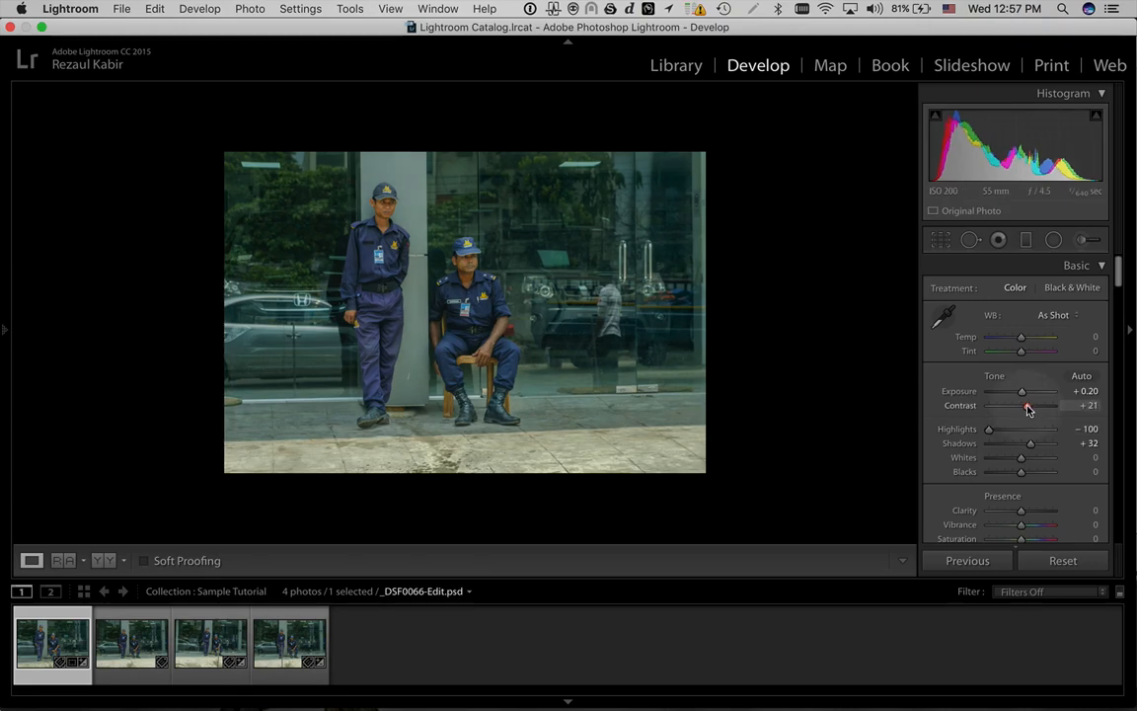
{"action": "left_click_drag", "start_coordinate": [1022, 513], "coordinate": [1026, 515]}
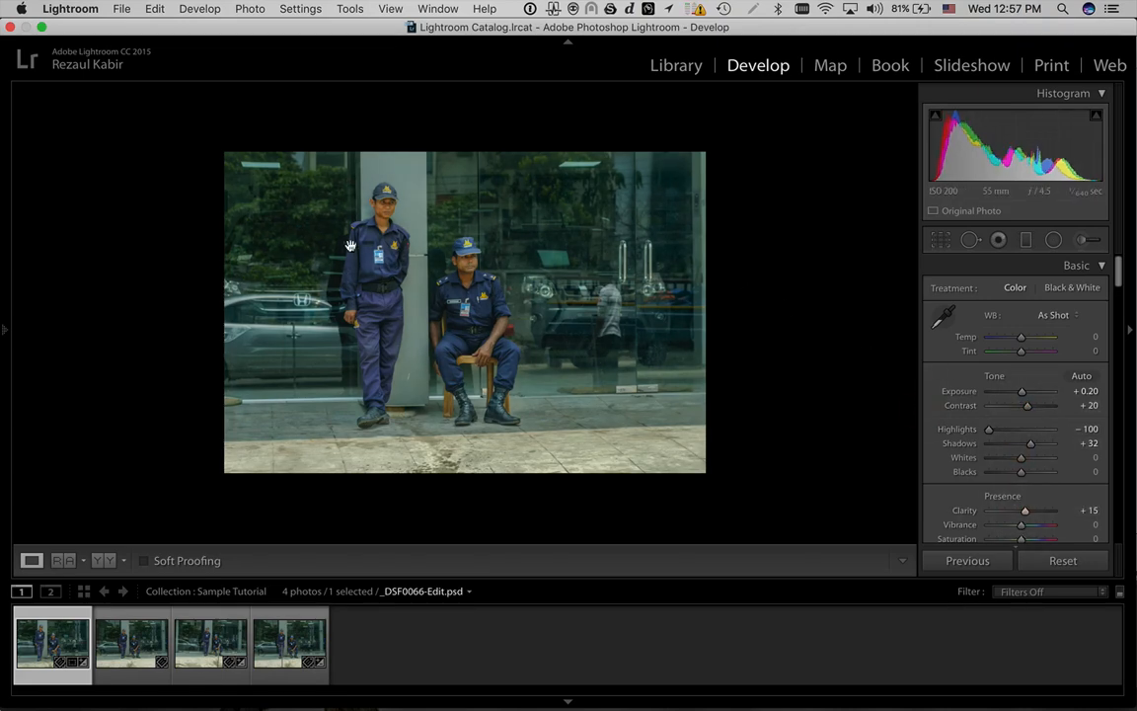